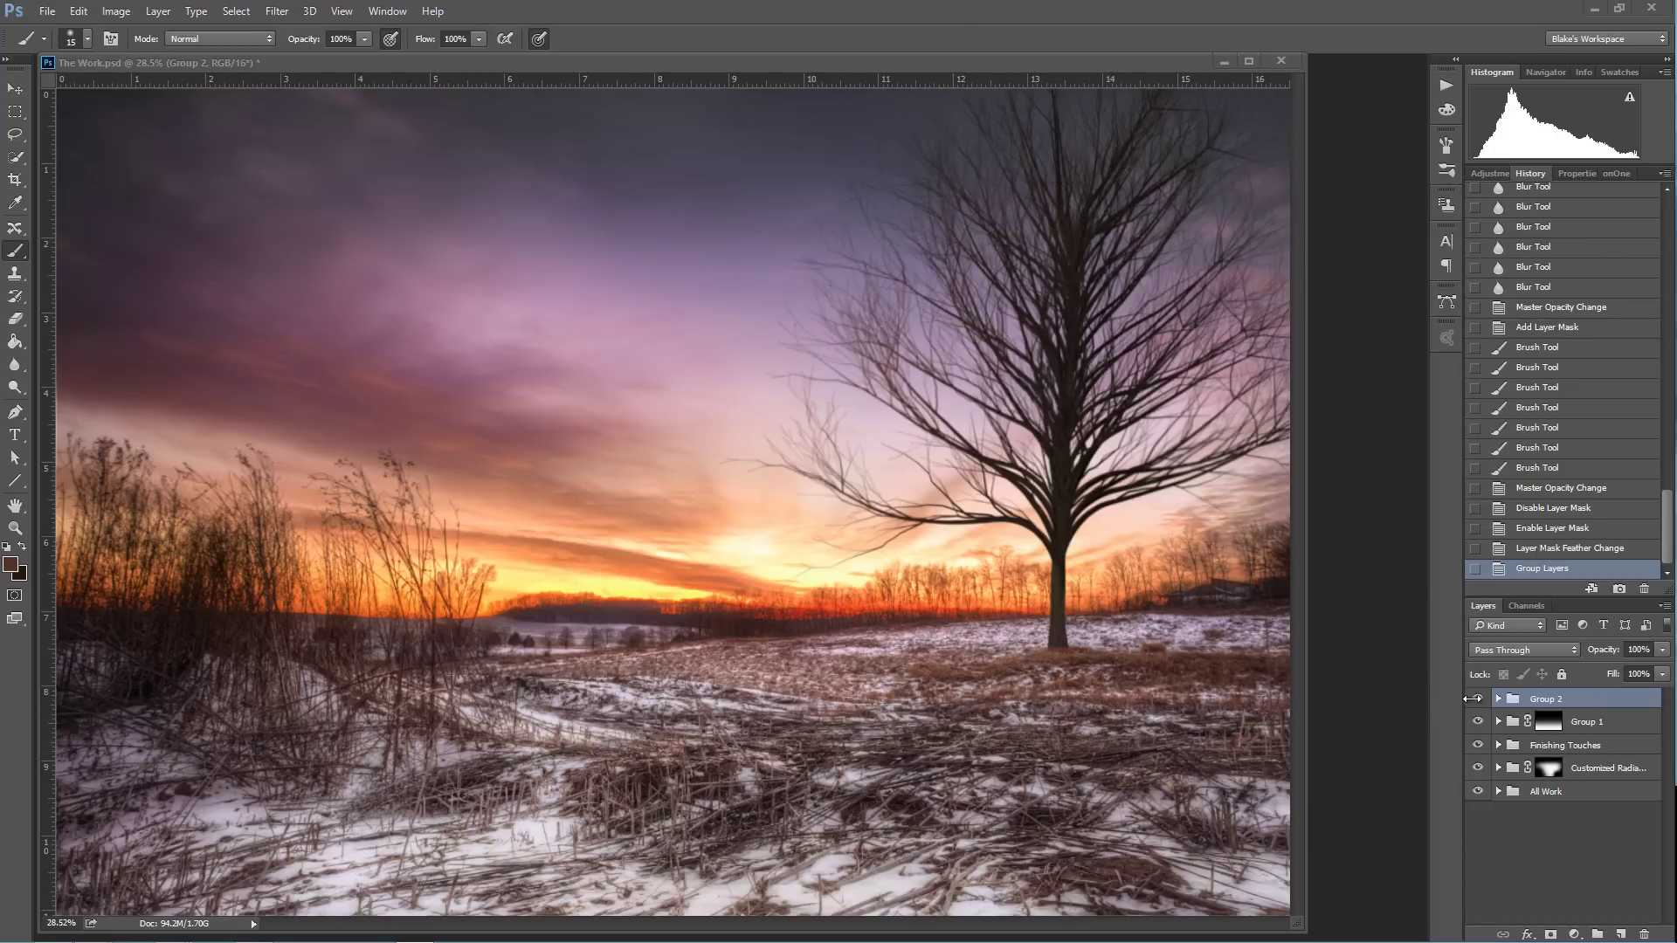
Toggle Group 2's visibility several times to compare the field with and without the old tree.
{"action": "left_click", "coordinate": [1478, 699]}
{"action": "left_click", "coordinate": [1479, 700]}
{"action": "left_click", "coordinate": [1478, 699]}
{"action": "left_click", "coordinate": [1479, 699]}
{"action": "left_click", "coordinate": [1478, 699]}
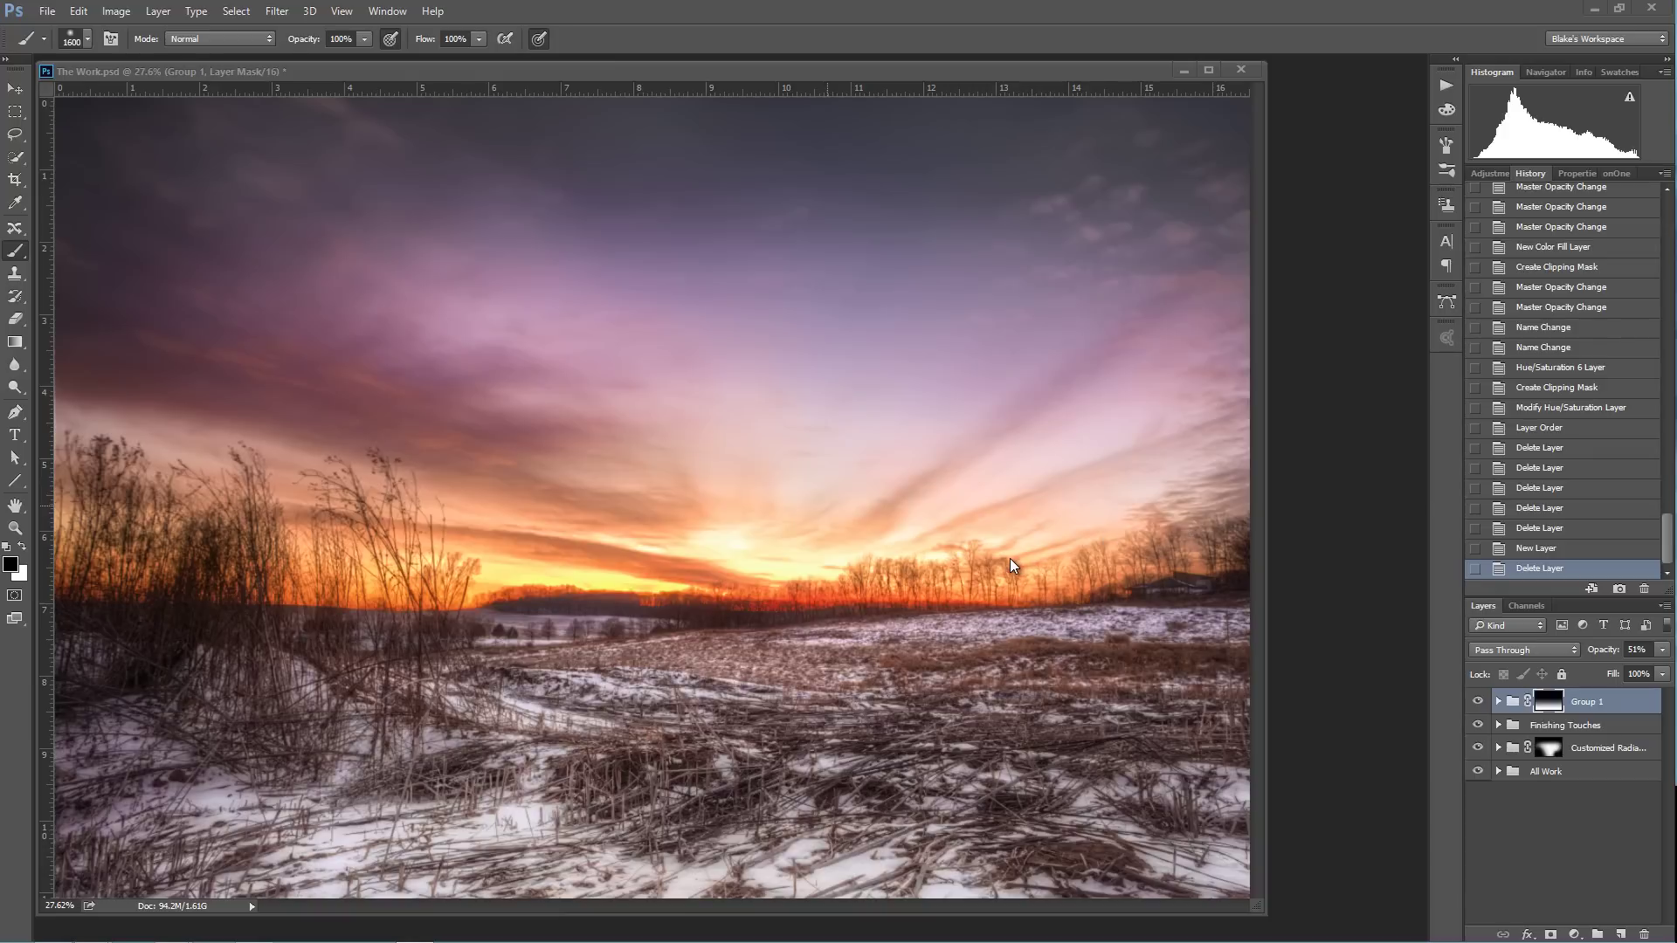
{"action": "left_click", "coordinate": [278, 12]}
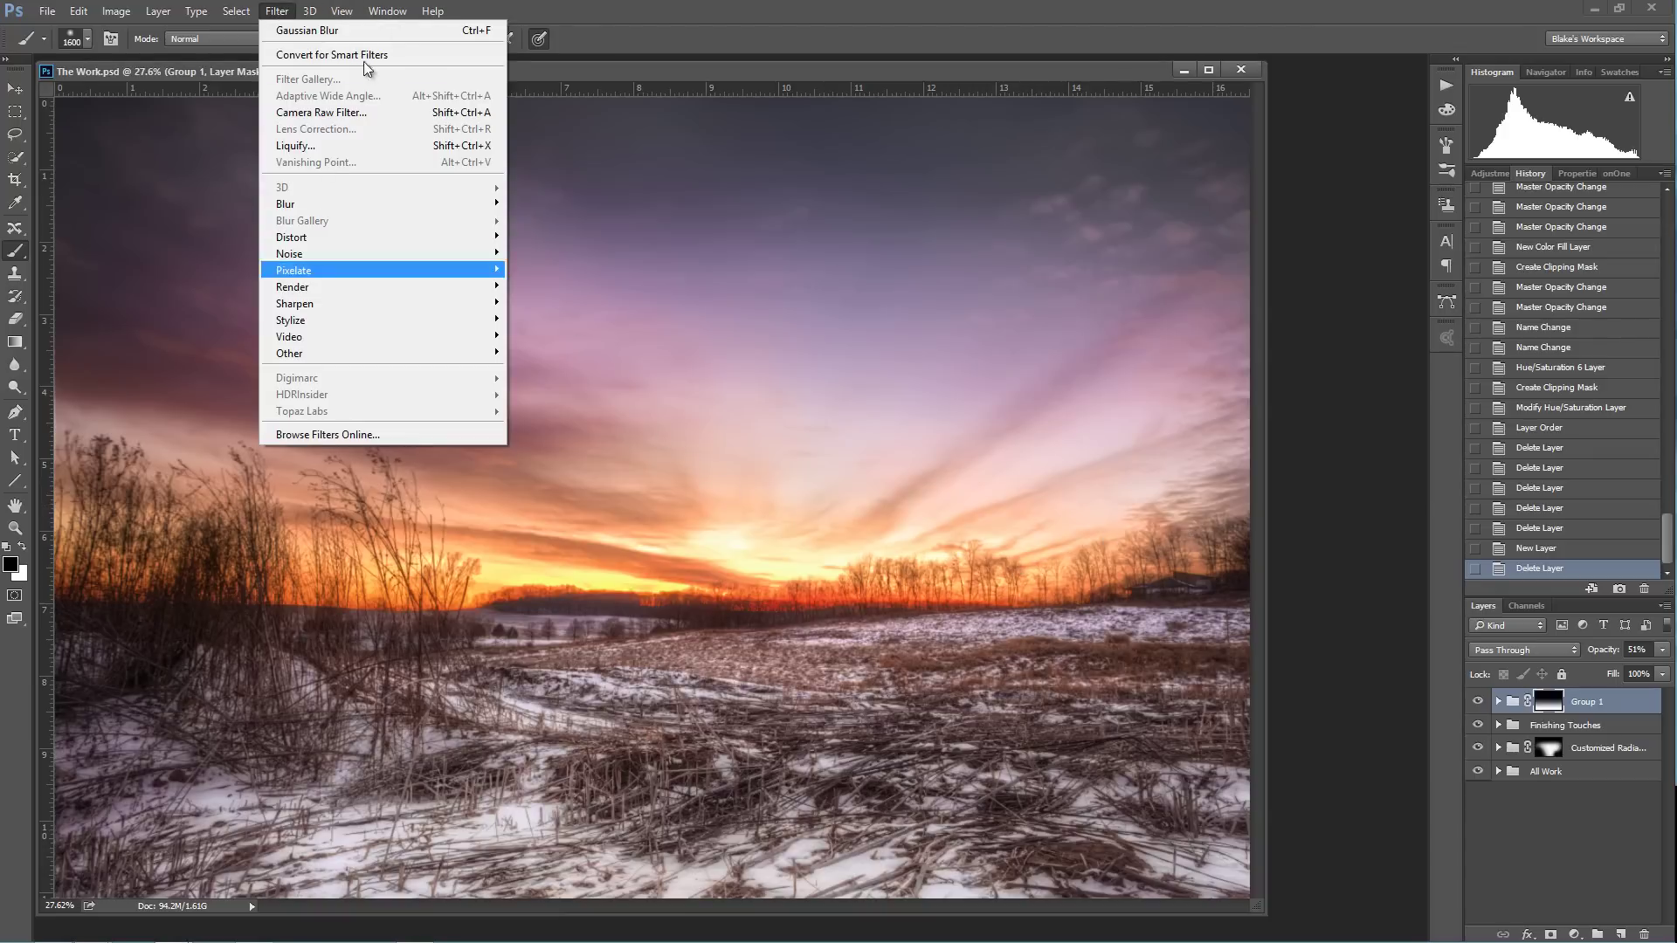
{"action": "mouse_move", "coordinate": [117, 15]}
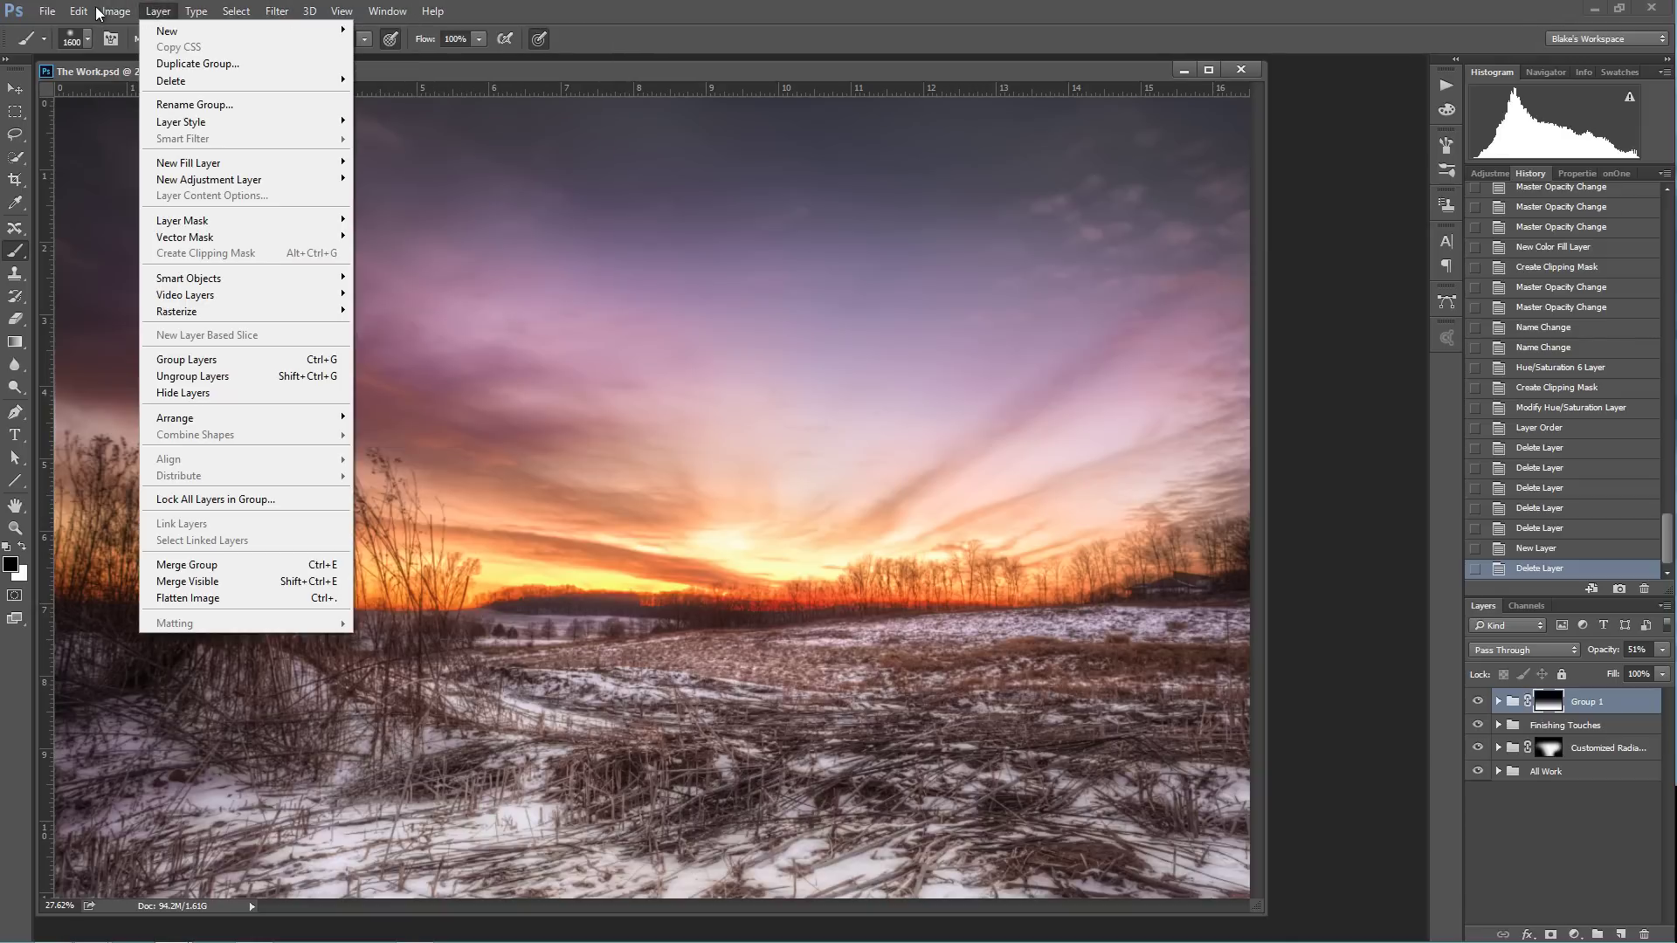
{"action": "left_click", "coordinate": [94, 257]}
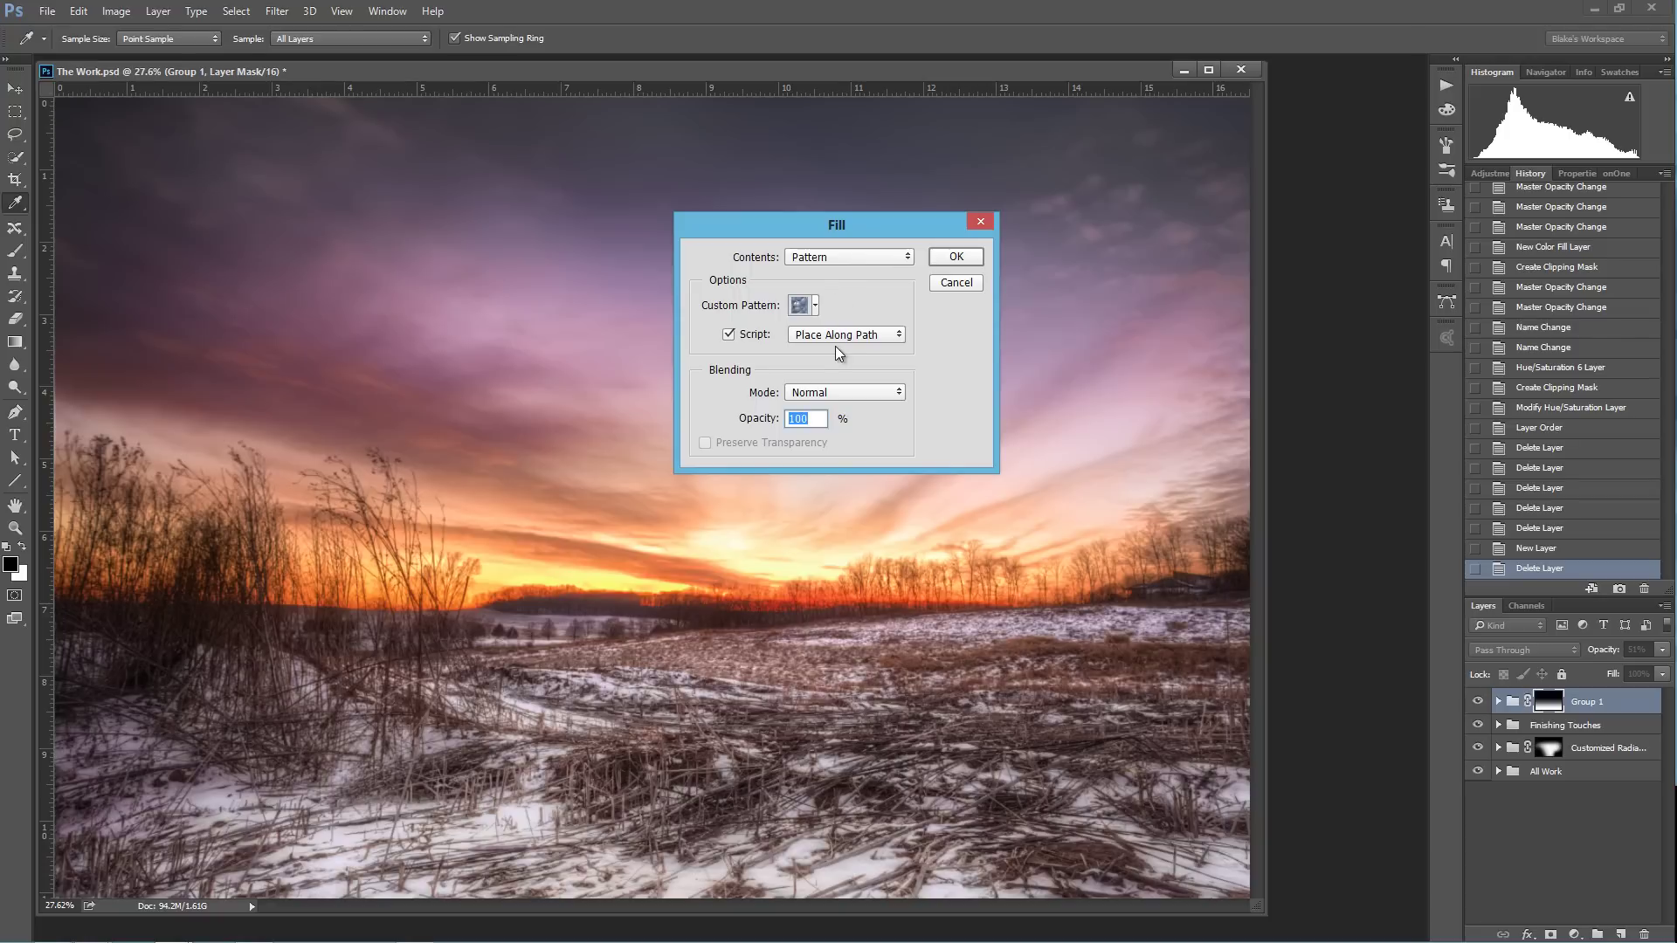
{"action": "left_click", "coordinate": [955, 284]}
{"action": "key", "text": "b"}
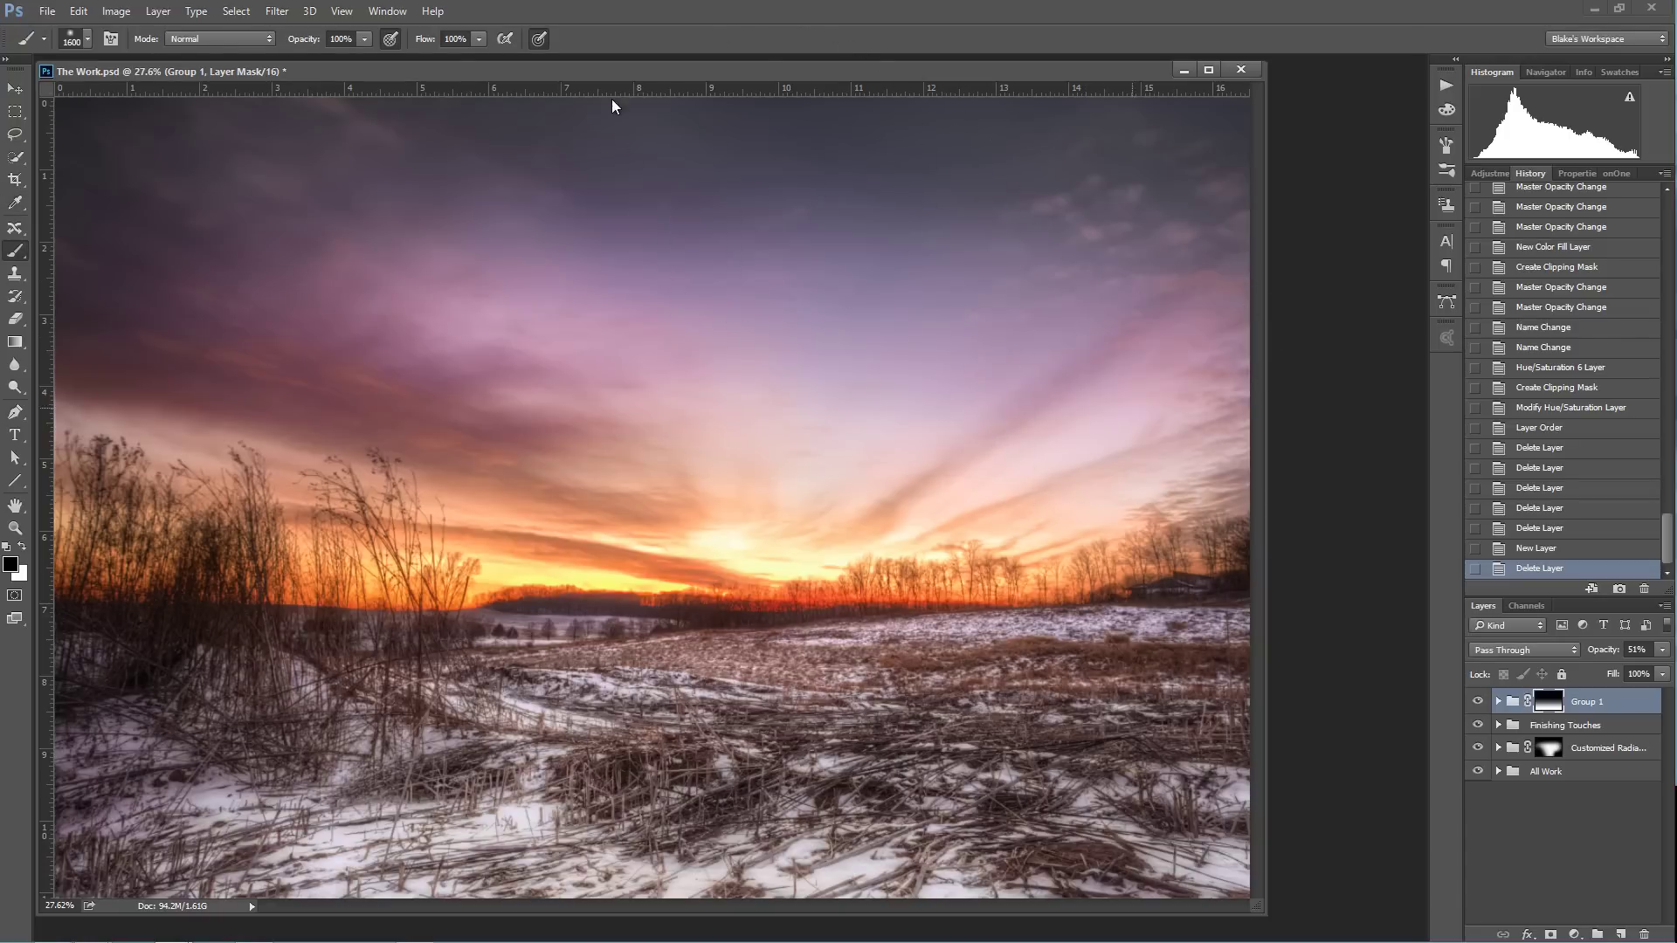
Add a new empty layer above Group 1 and name it Tree.
{"action": "left_click", "coordinate": [1621, 933]}
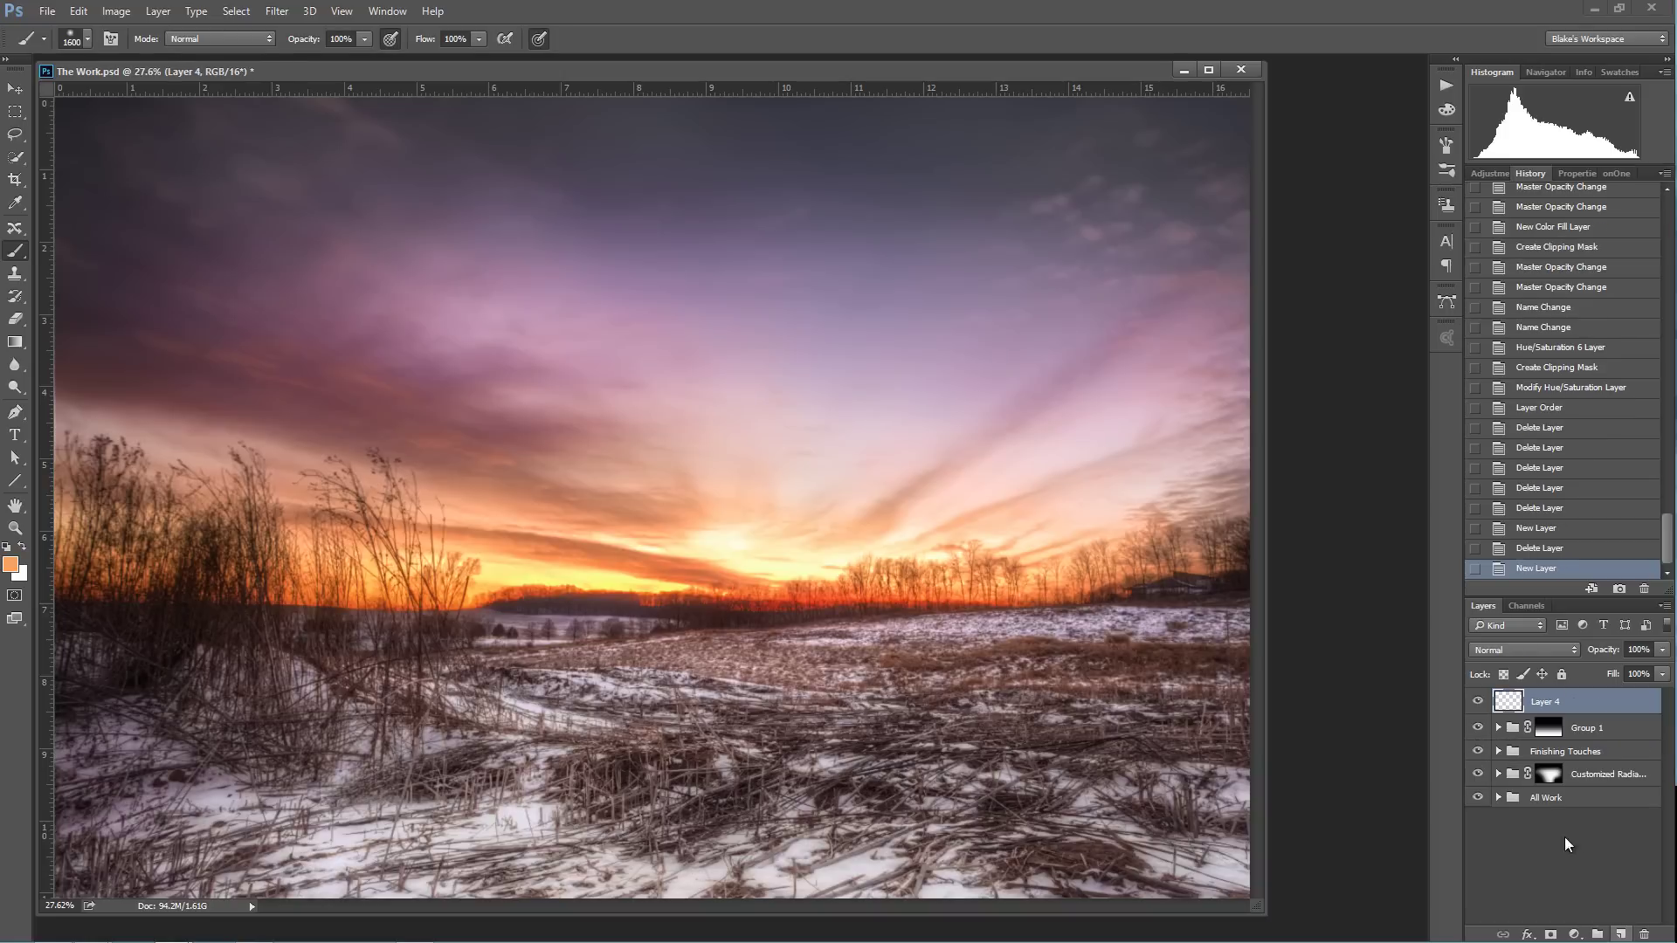
{"action": "double_click", "coordinate": [1540, 702]}
{"action": "type", "text": "Tree"}
{"action": "key", "text": "Return"}
Launch the Filter > Render > Tree filter on the Tree layer.
{"action": "left_click", "coordinate": [278, 12]}
{"action": "mouse_move", "coordinate": [293, 287]}
{"action": "left_click", "coordinate": [212, 304]}
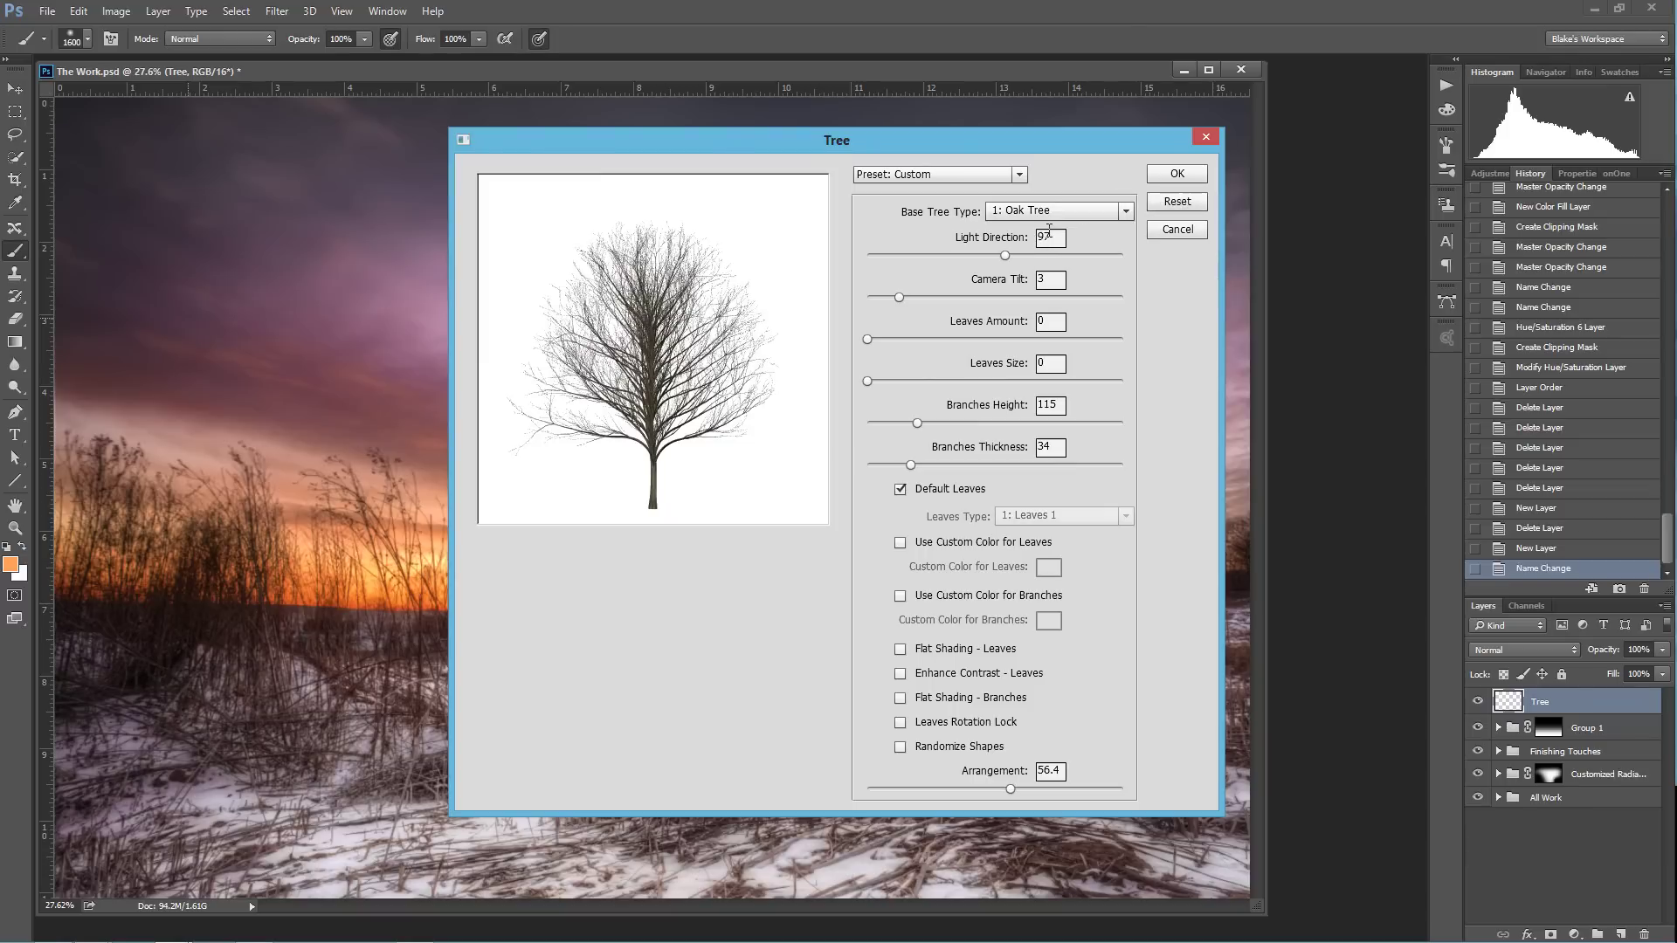
Reset the Tree preset to Default, try Sakura Cherry Blossom and Redwood, then choose 1: Oak Tree.
{"action": "left_click", "coordinate": [1019, 173]}
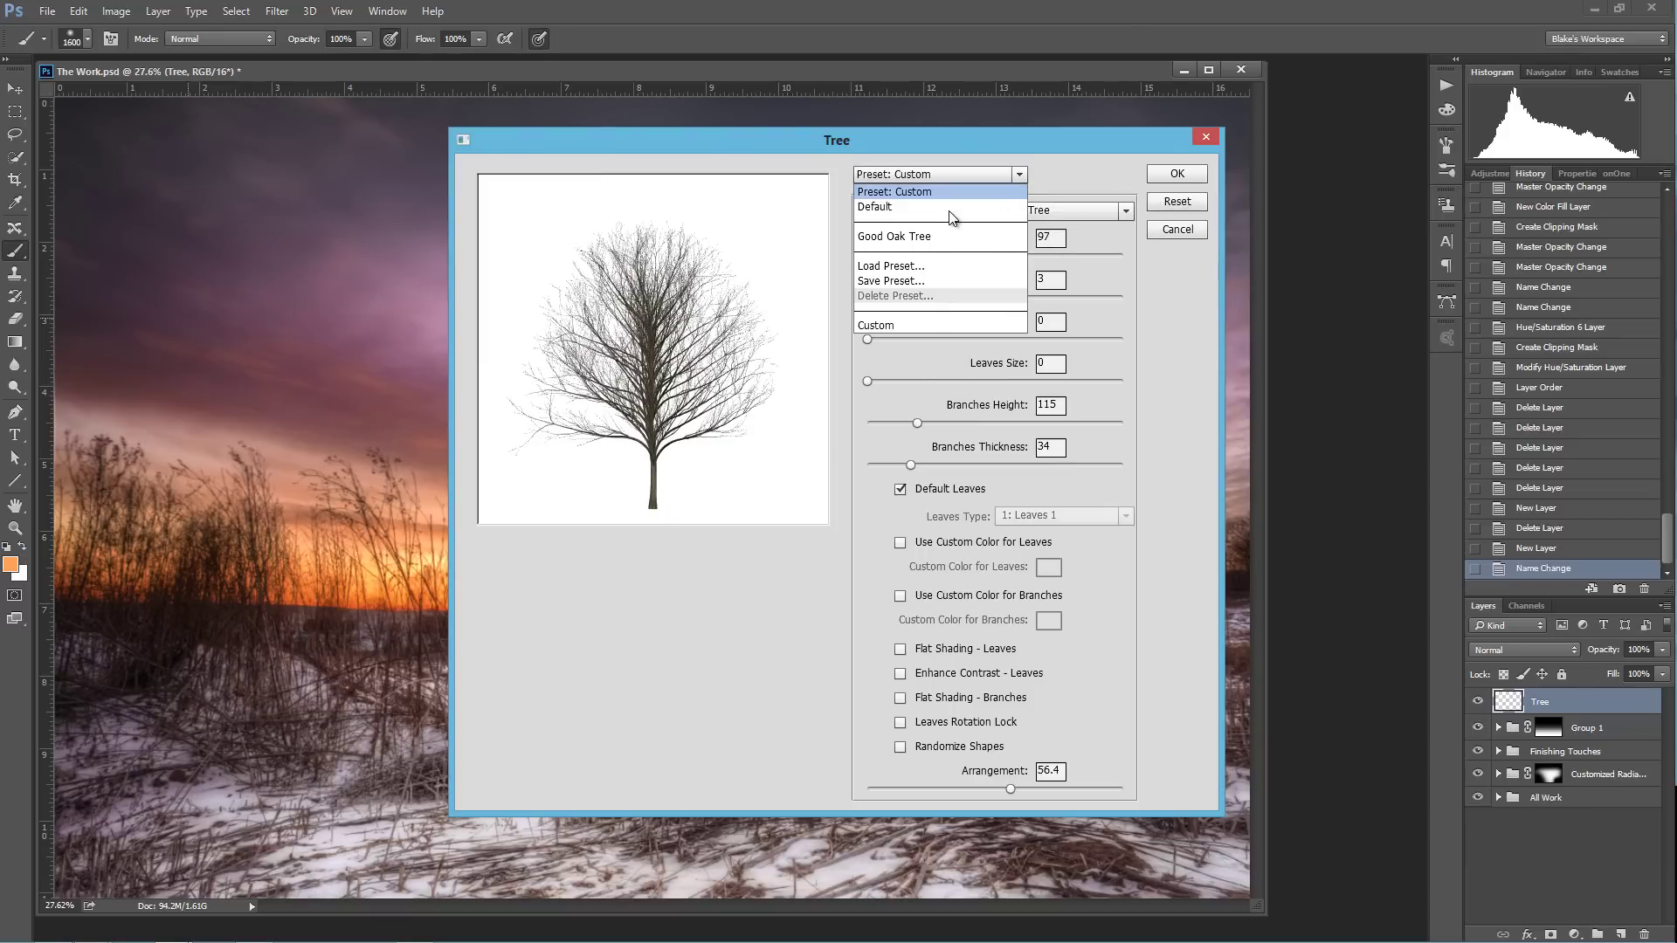
{"action": "left_click", "coordinate": [994, 214]}
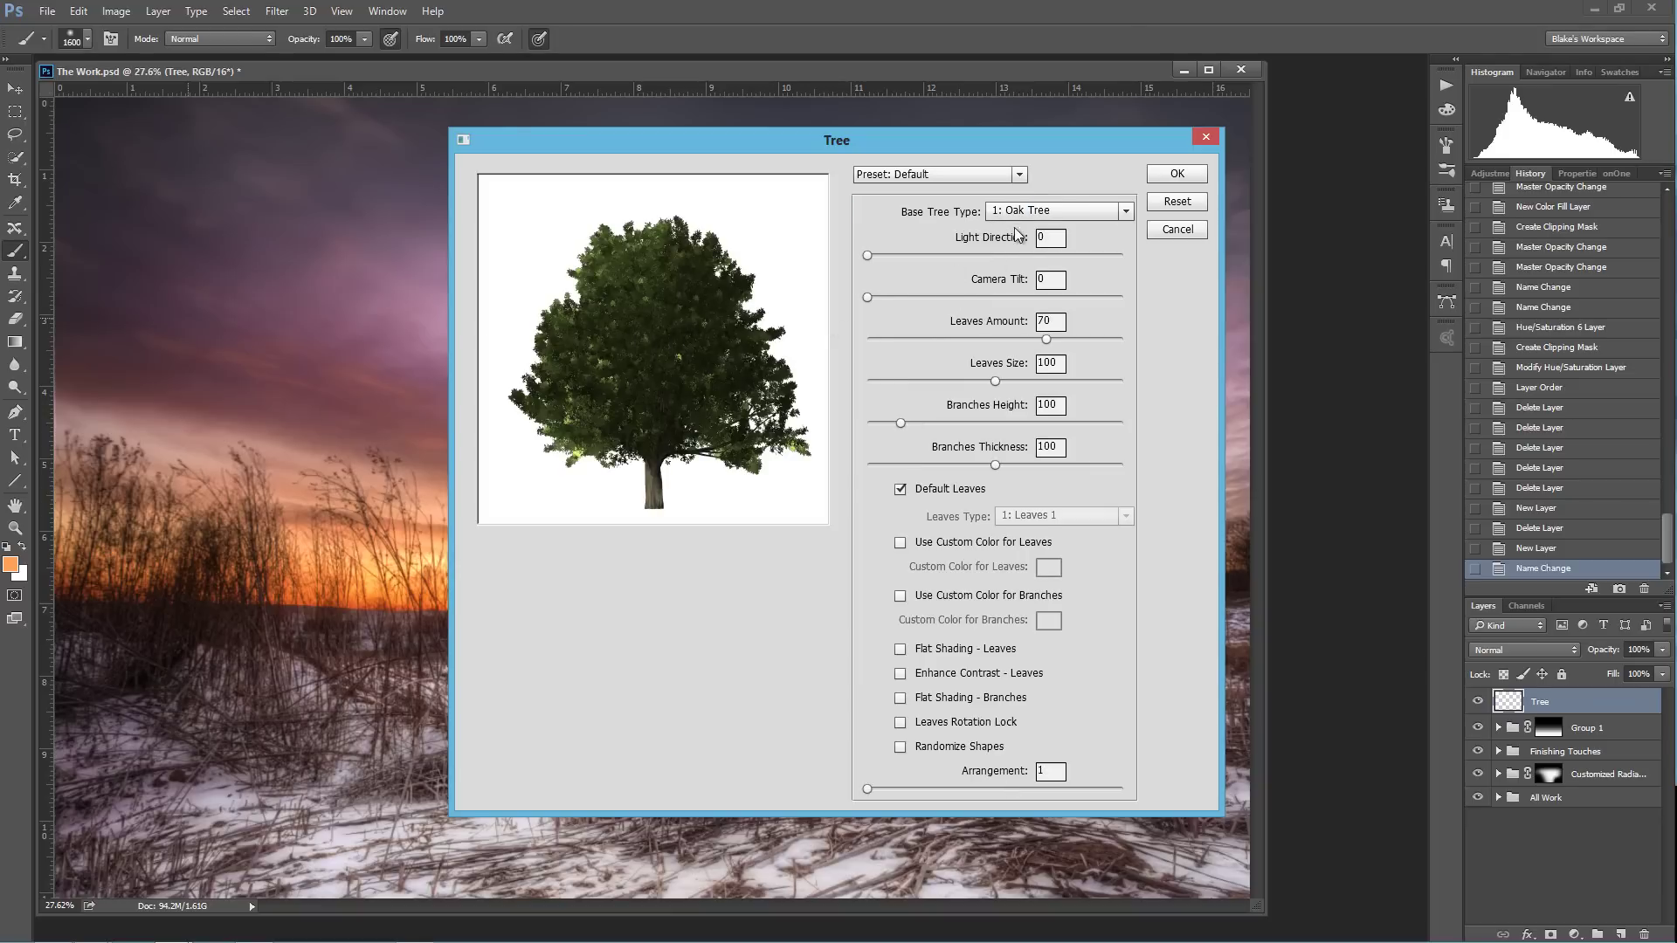
{"action": "left_click", "coordinate": [1124, 212]}
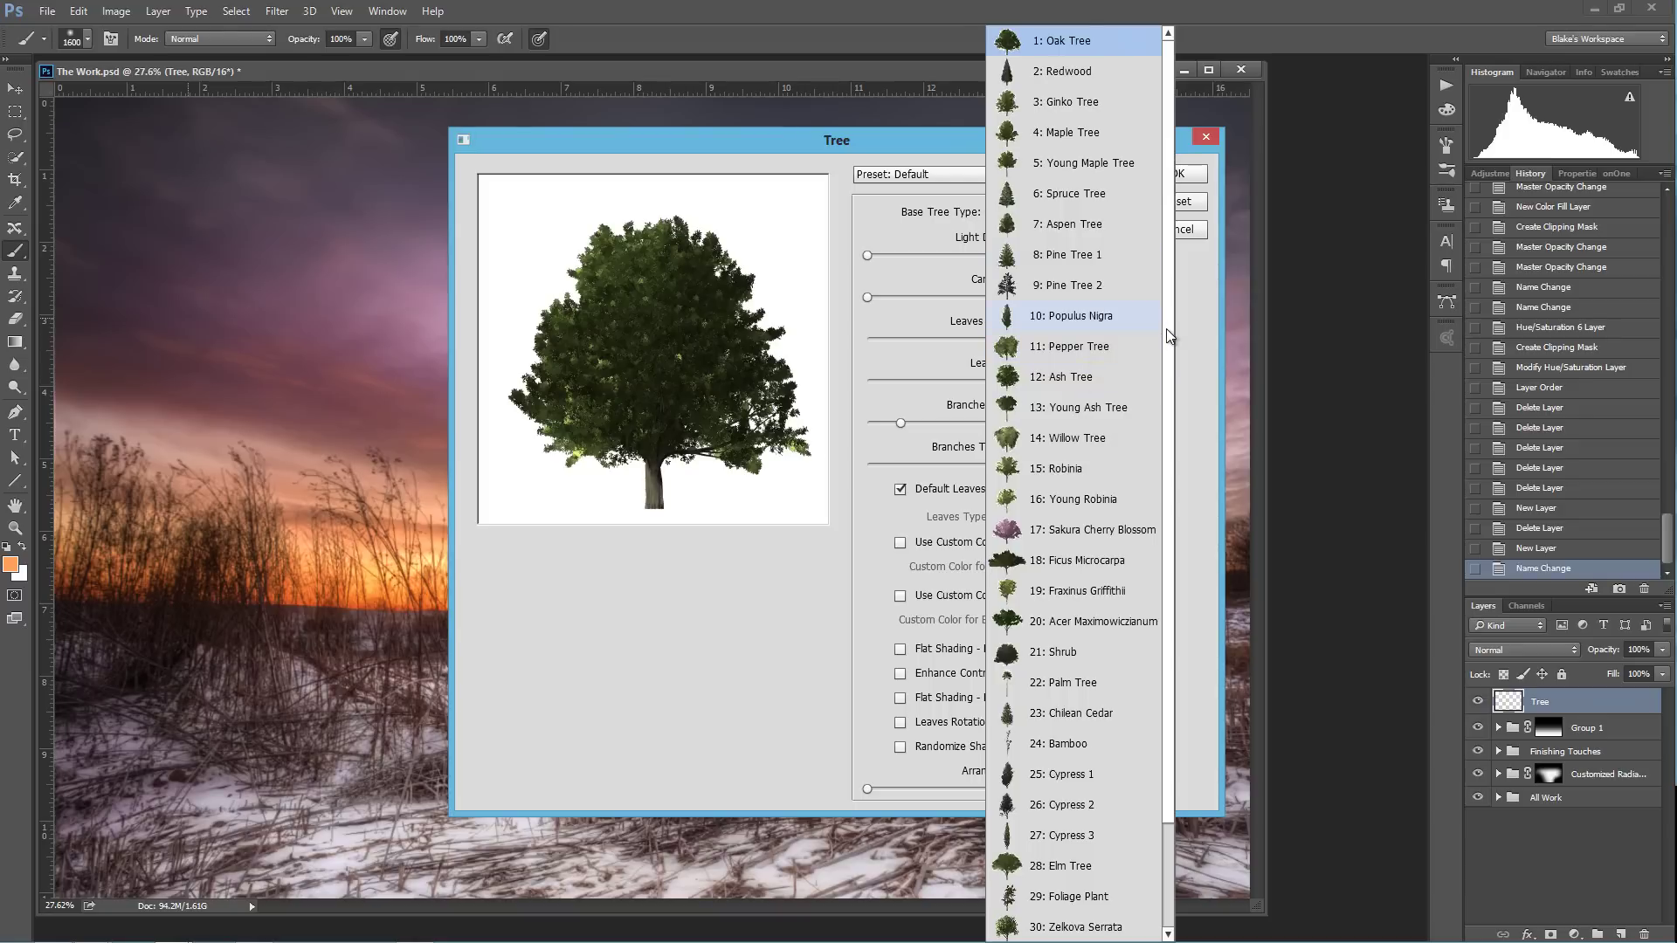
{"action": "scroll", "coordinate": [1166, 465], "scroll_direction": "down", "scroll_amount": 2}
{"action": "left_click", "coordinate": [1048, 407]}
{"action": "left_click", "coordinate": [1126, 210]}
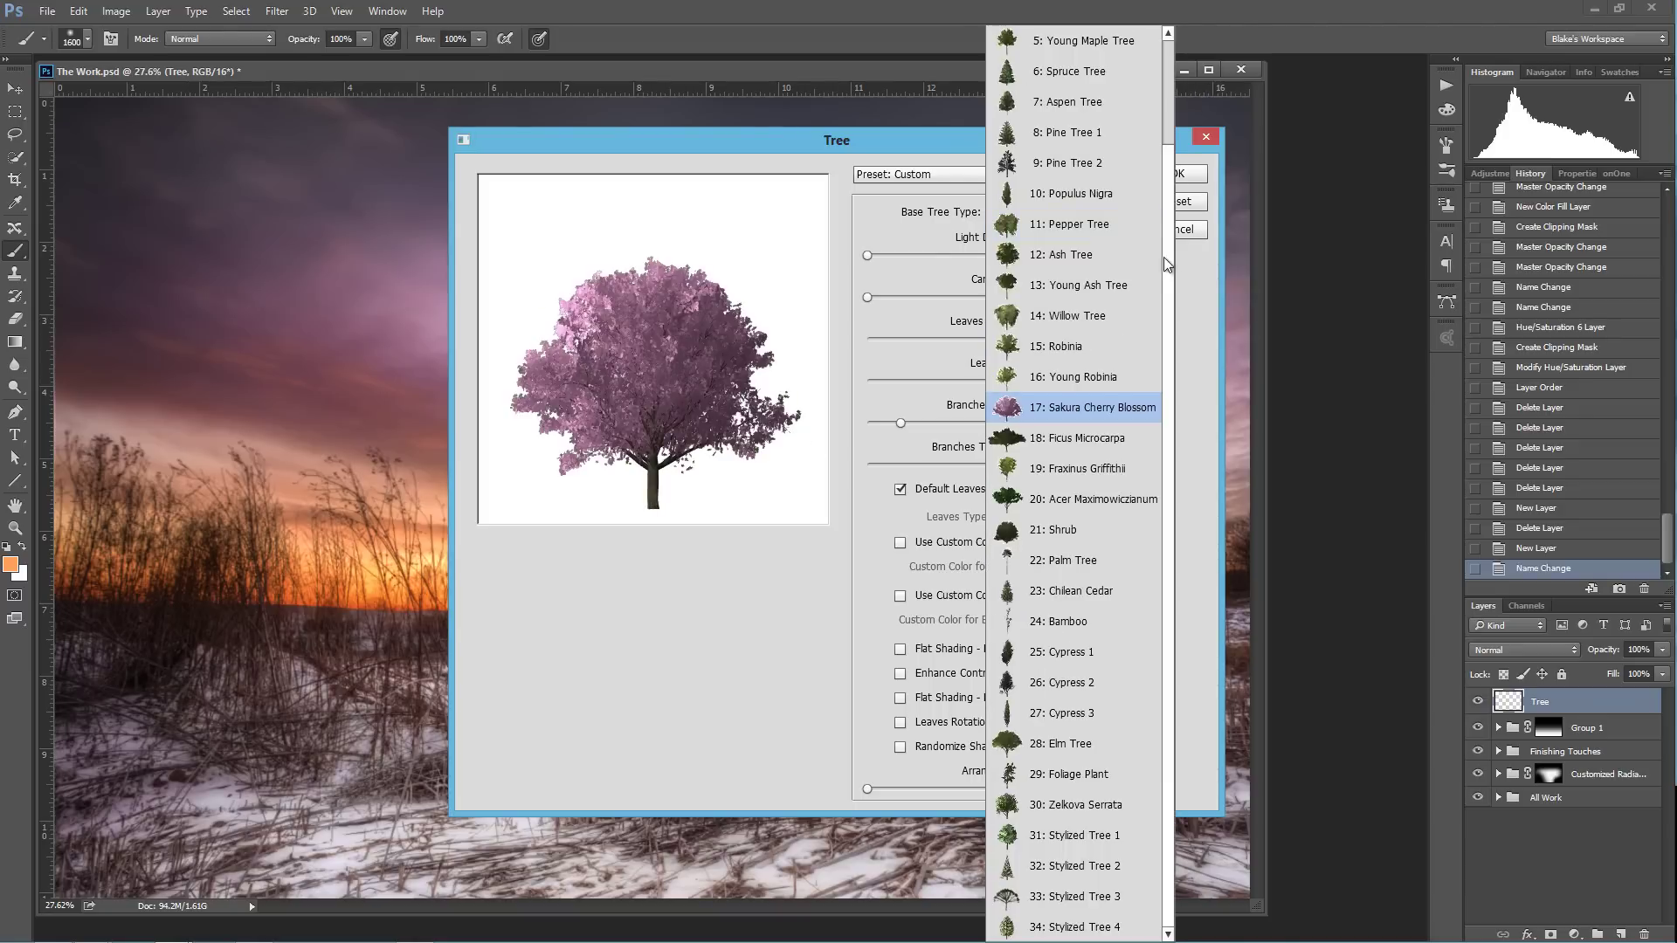
{"action": "scroll", "coordinate": [1162, 78], "scroll_direction": "up", "scroll_amount": 2}
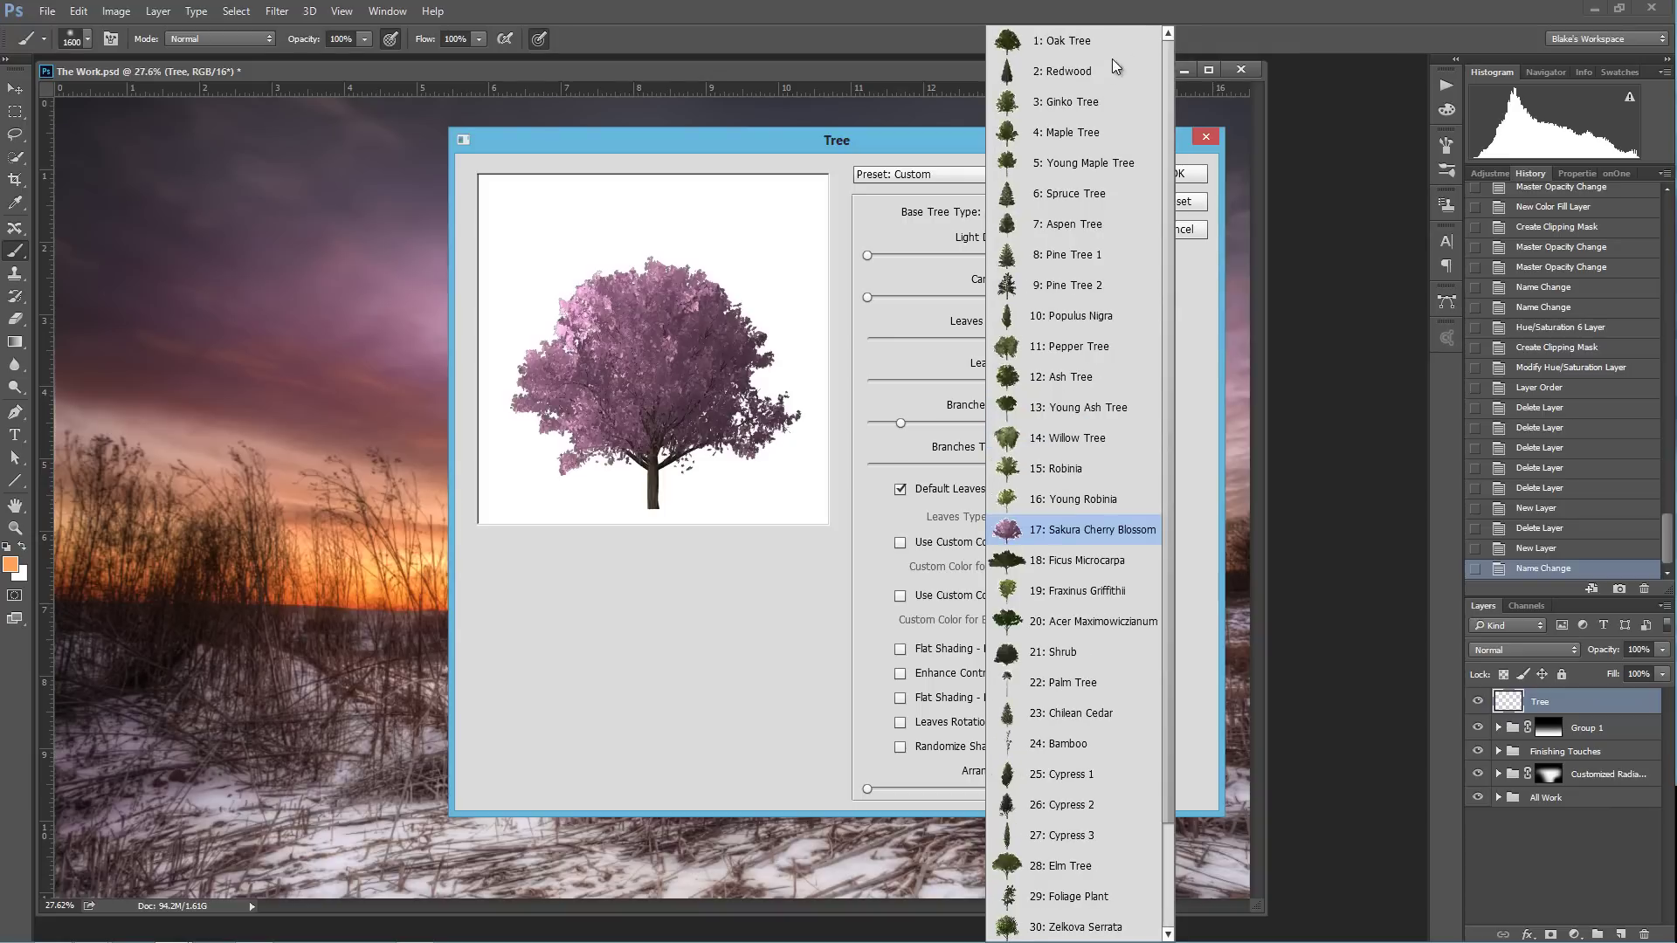
{"action": "left_click", "coordinate": [1094, 70]}
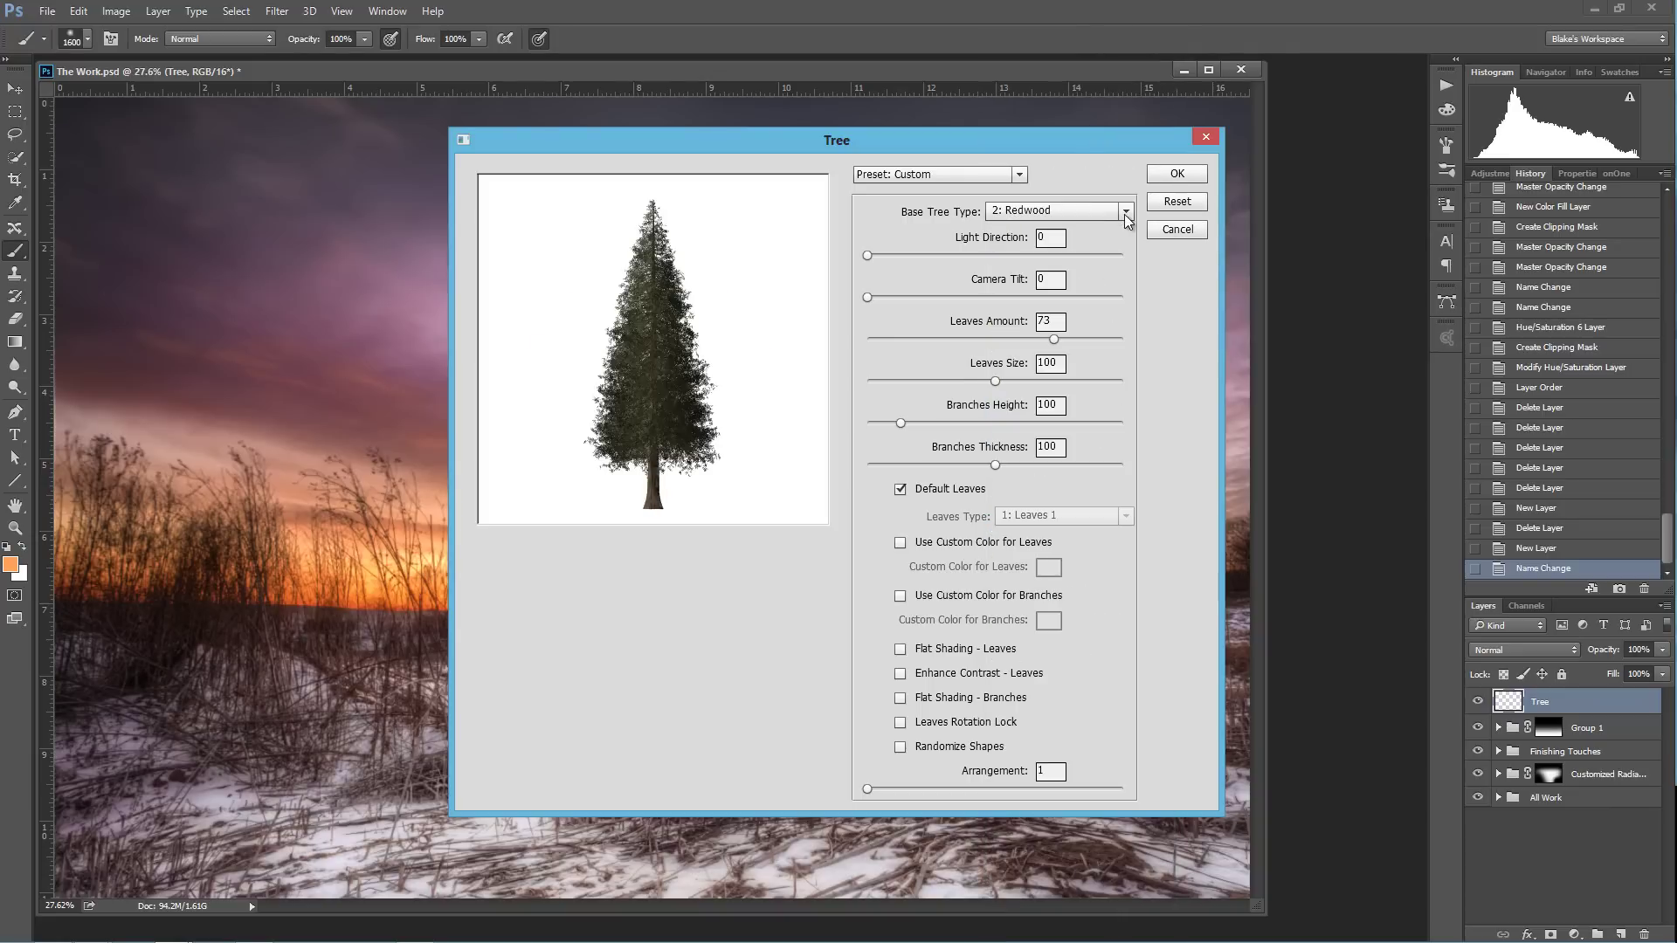
{"action": "left_click", "coordinate": [1127, 214]}
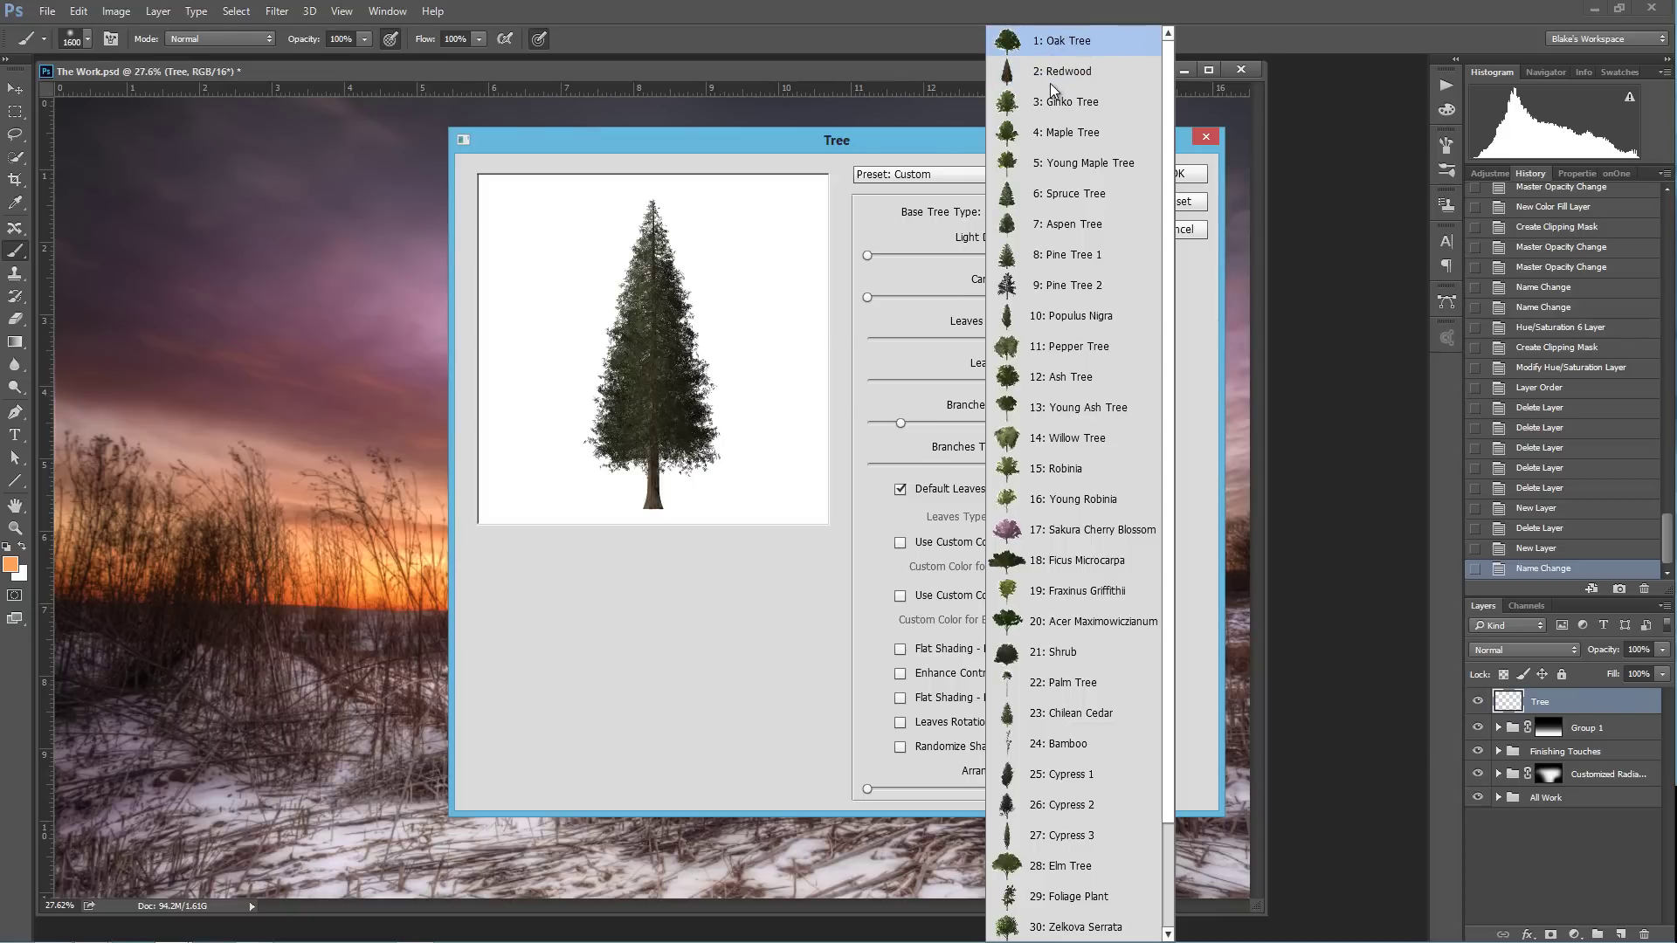
{"action": "left_click", "coordinate": [1058, 41]}
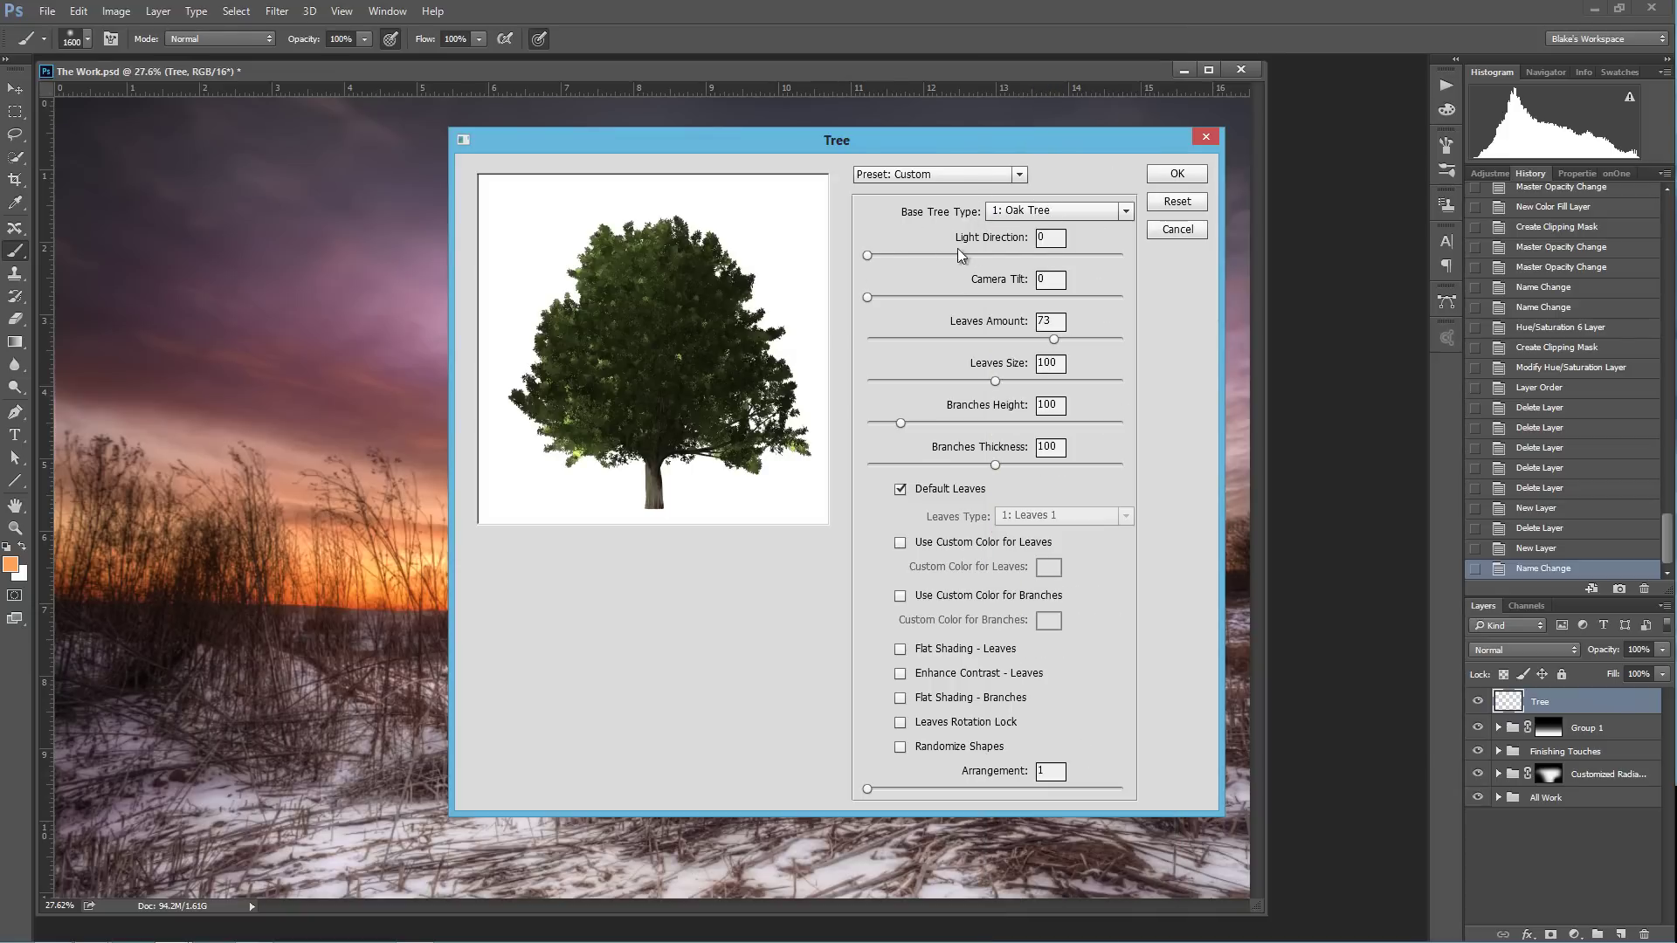
Set the tree's Light Direction to 42, moving the dialog aside to see the scene.
{"action": "left_click", "coordinate": [1041, 256]}
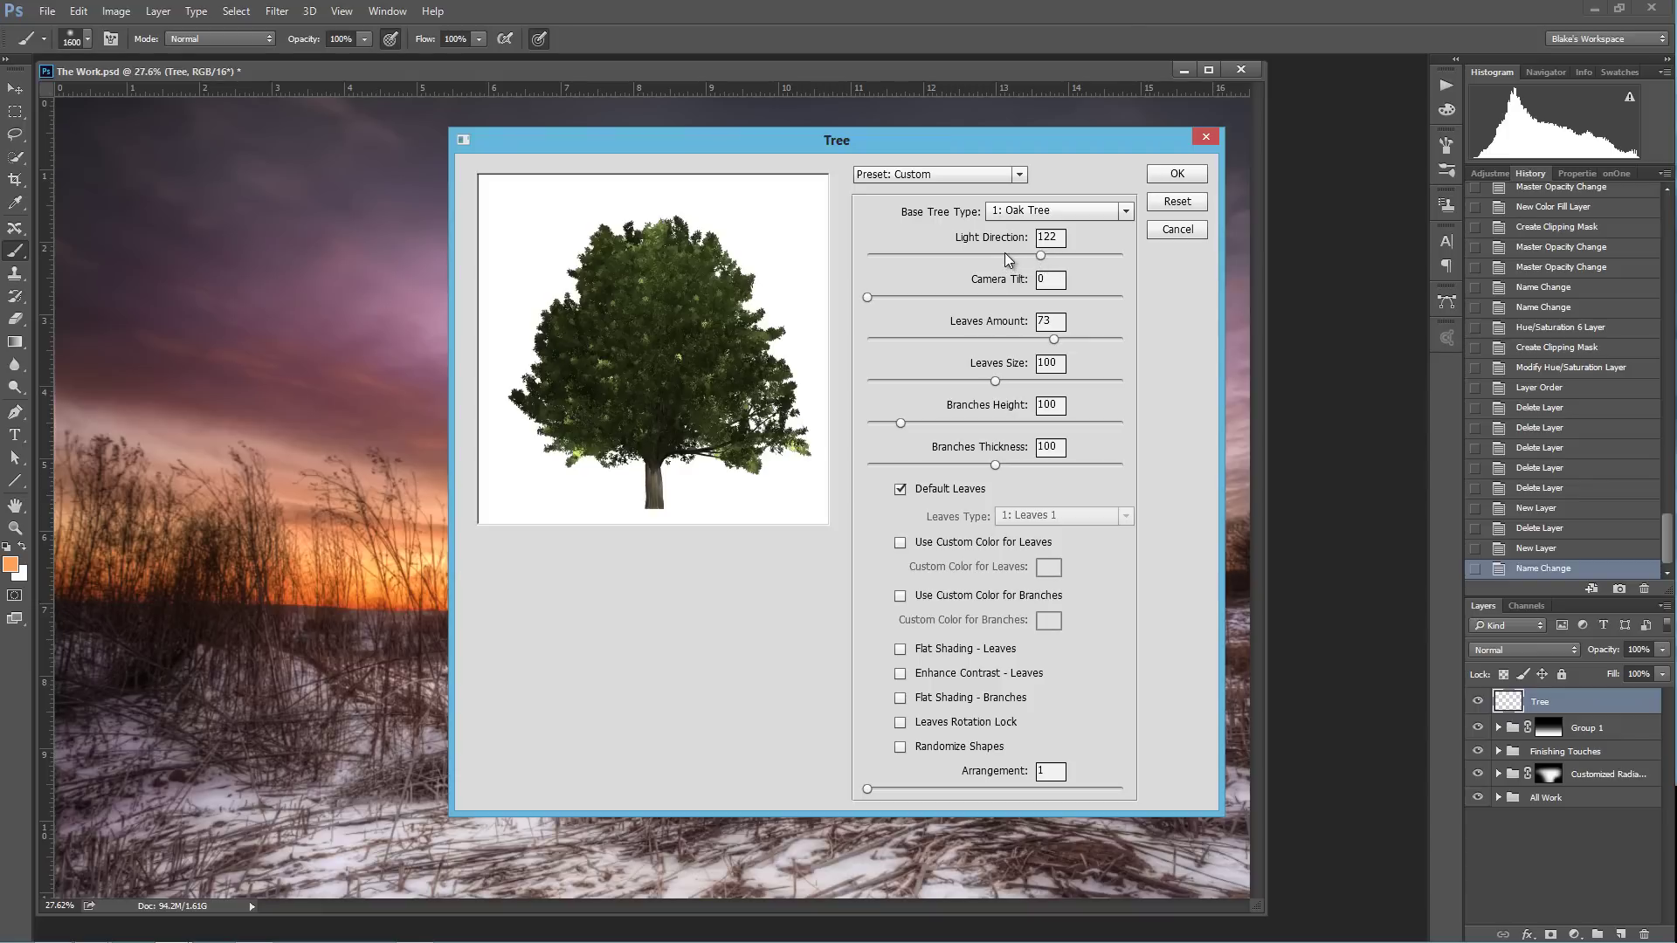
{"action": "mouse_move", "coordinate": [935, 155]}
{"action": "left_mouse_down"}
{"action": "mouse_move", "coordinate": [540, 191]}
{"action": "mouse_move", "coordinate": [632, 196]}
{"action": "mouse_move", "coordinate": [658, 171]}
{"action": "mouse_move", "coordinate": [903, 157]}
{"action": "left_mouse_up"}
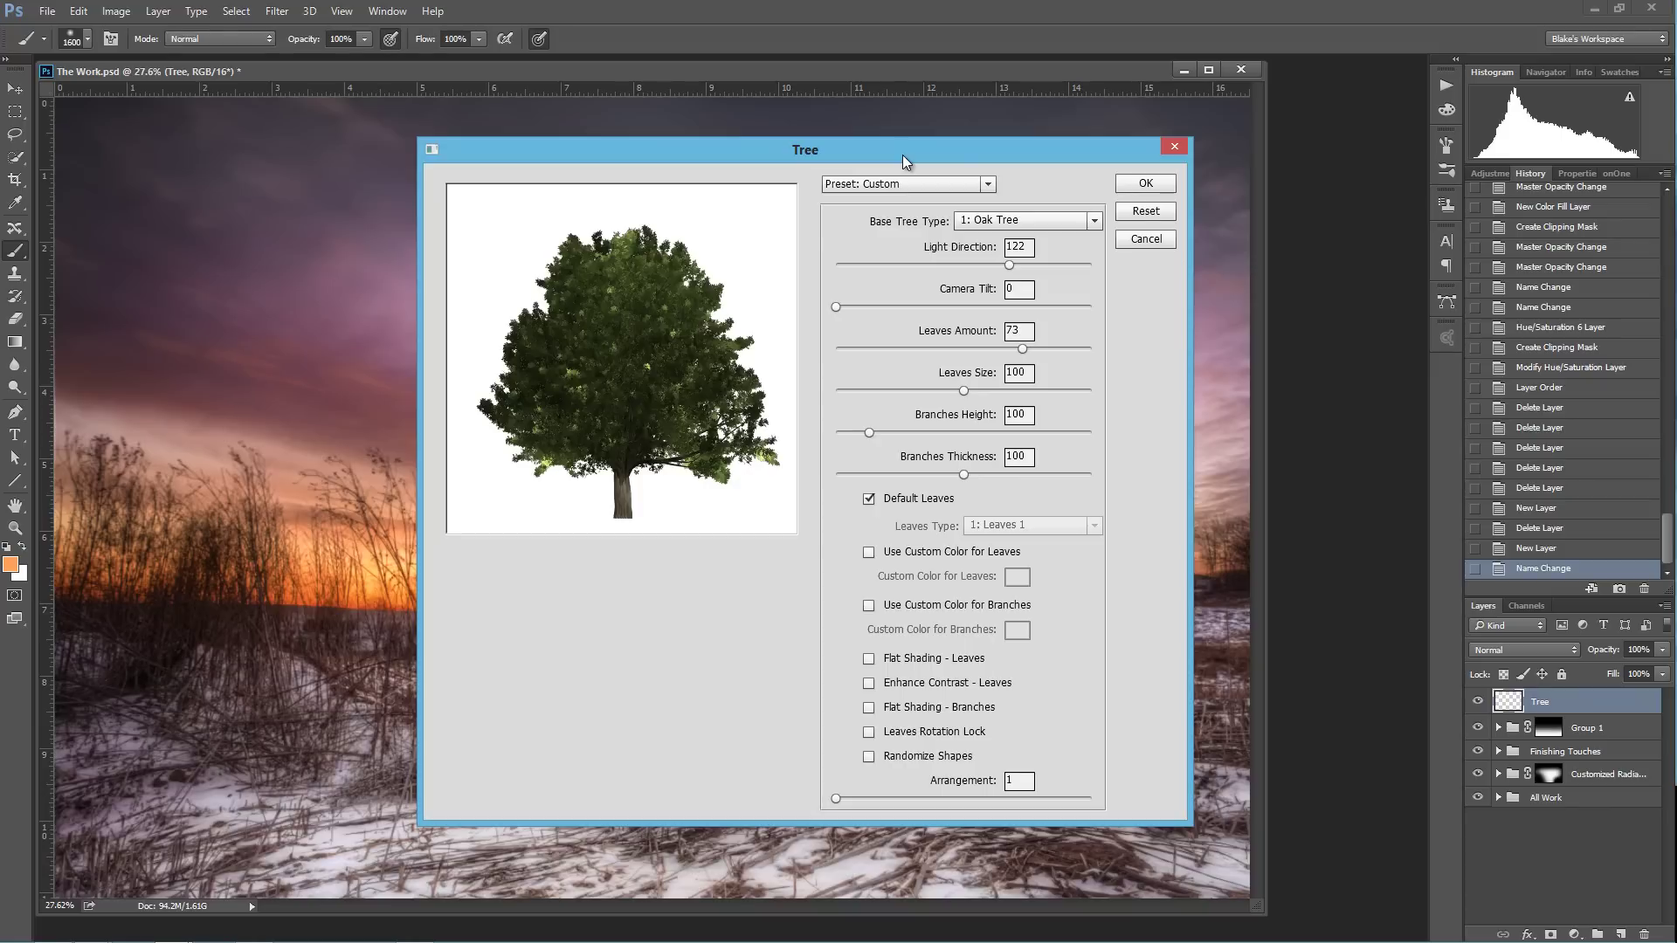
{"action": "left_click", "coordinate": [908, 263]}
{"action": "left_click_drag", "start_coordinate": [811, 145], "coordinate": [618, 247]}
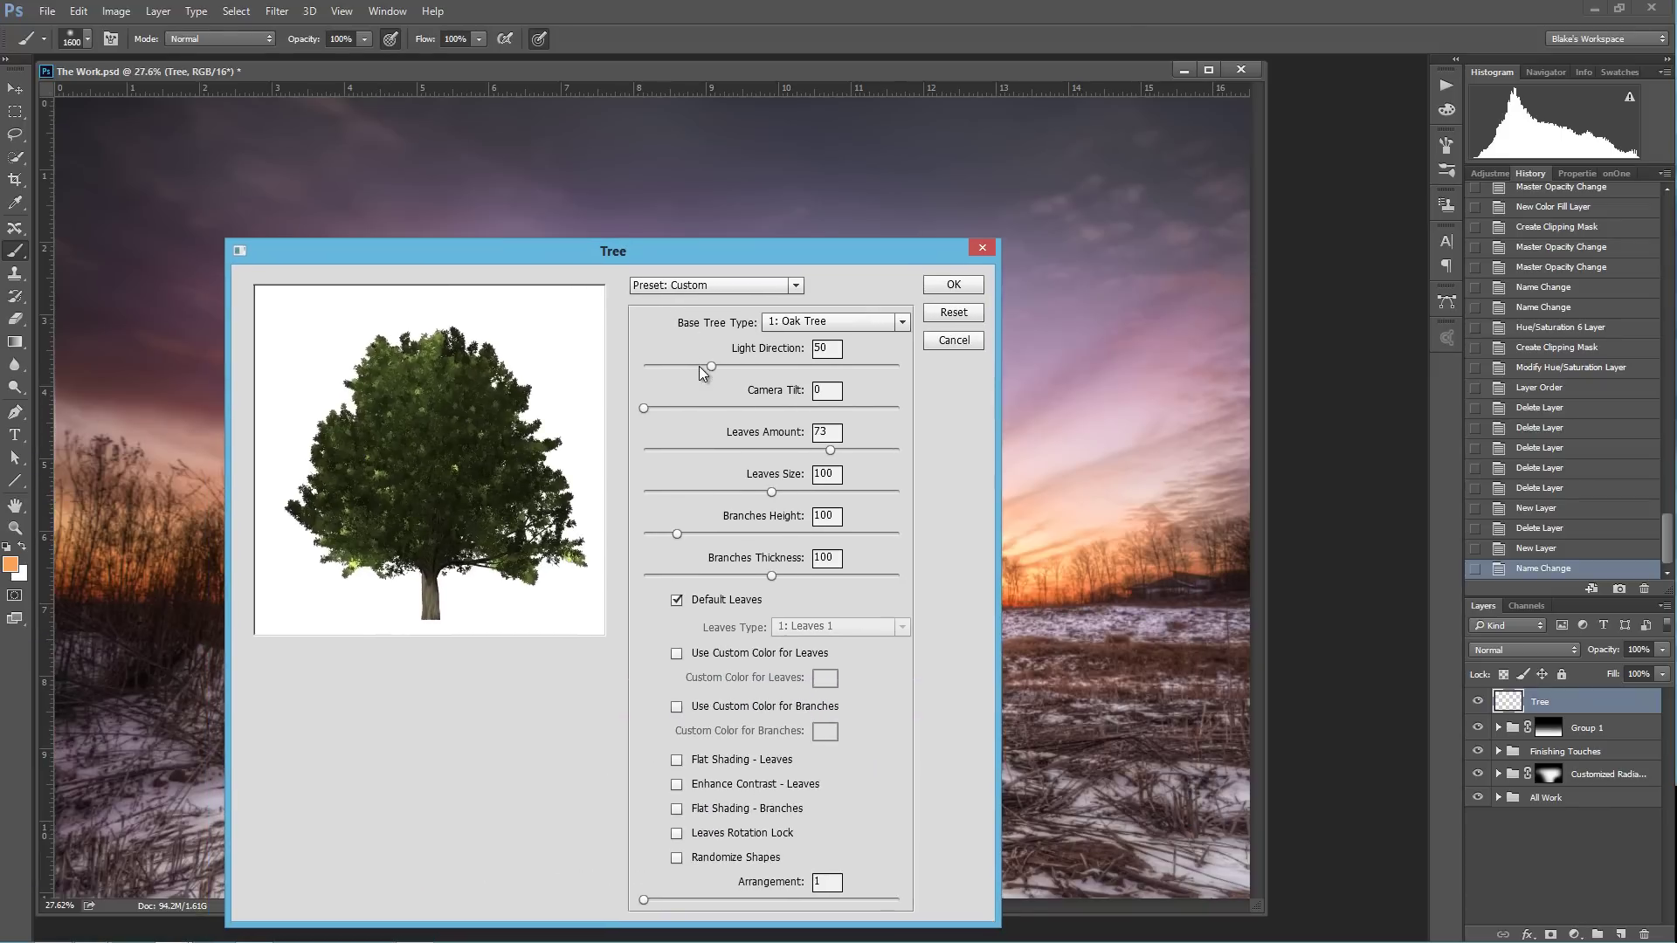
{"action": "left_click", "coordinate": [699, 365]}
{"action": "left_click", "coordinate": [684, 365]}
{"action": "left_click", "coordinate": [703, 365]}
Set the Camera Tilt to 3 after trying higher values.
{"action": "left_click_drag", "start_coordinate": [669, 260], "coordinate": [721, 145]}
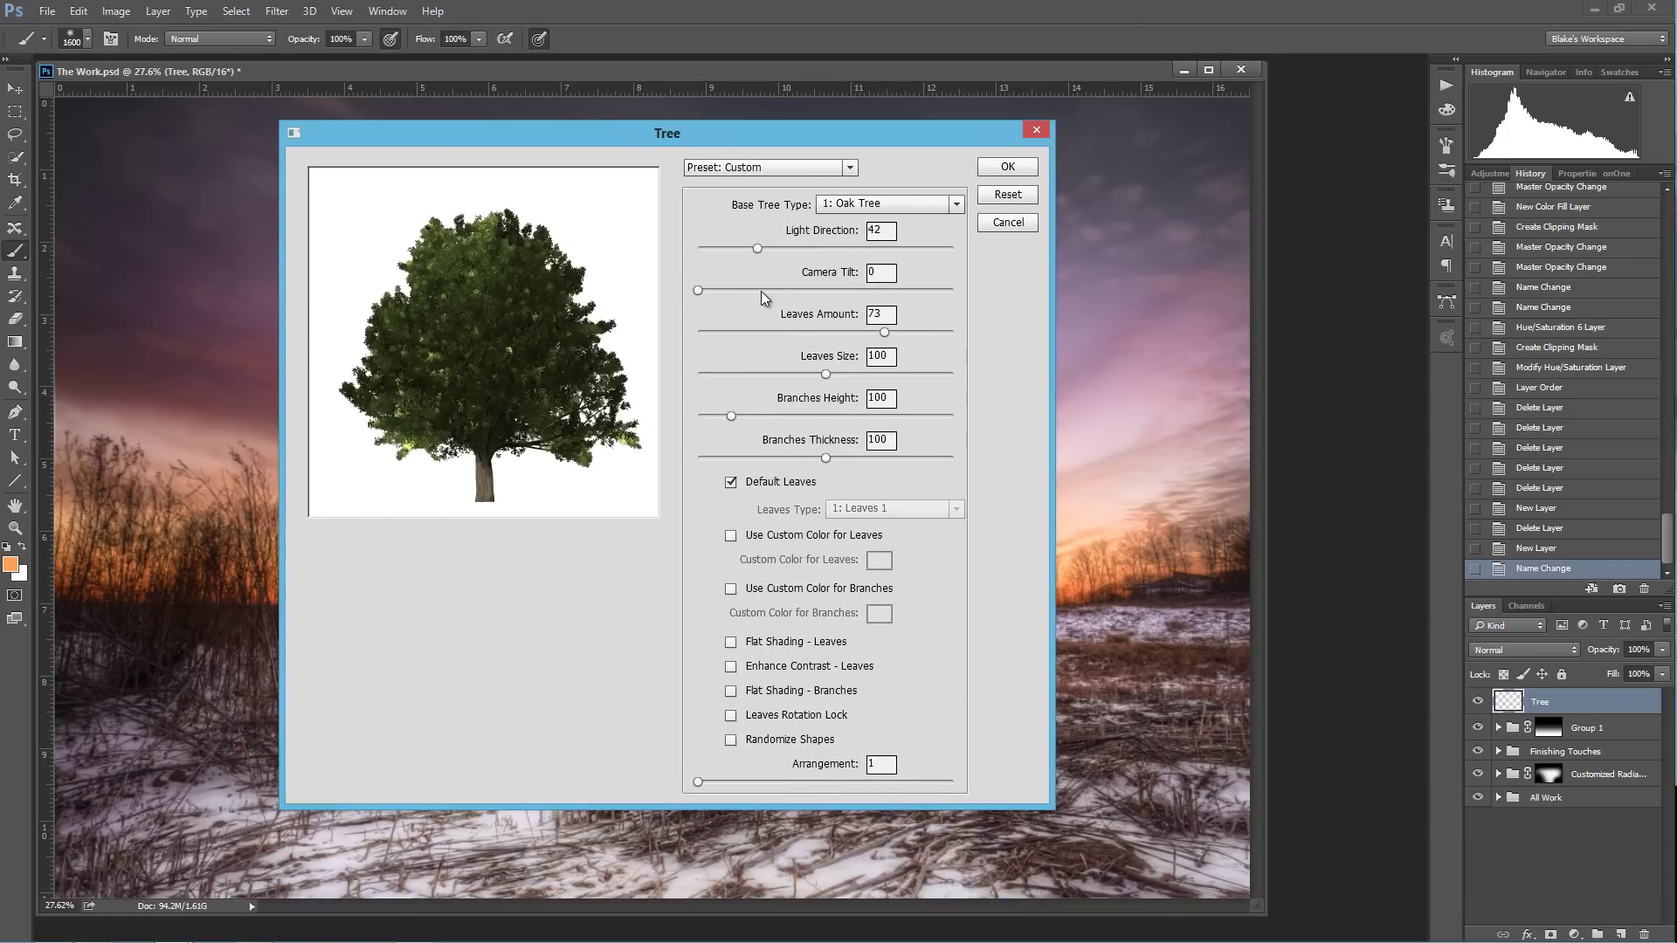
{"action": "left_click", "coordinate": [762, 290]}
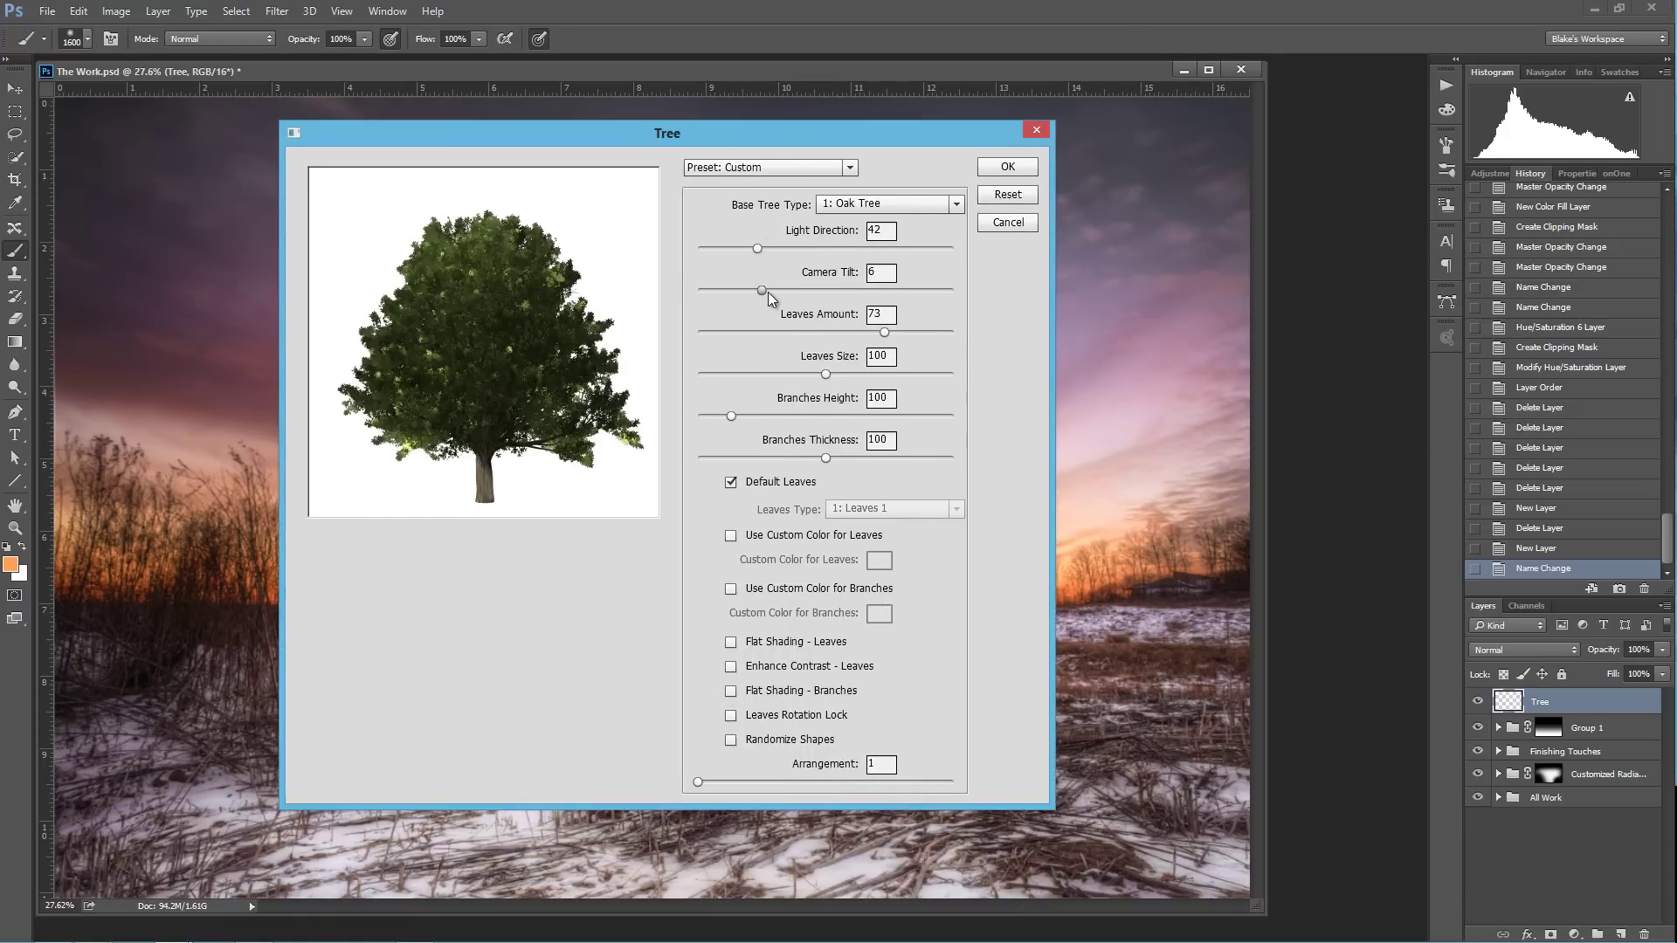
{"action": "left_click", "coordinate": [812, 290]}
{"action": "left_click", "coordinate": [854, 291]}
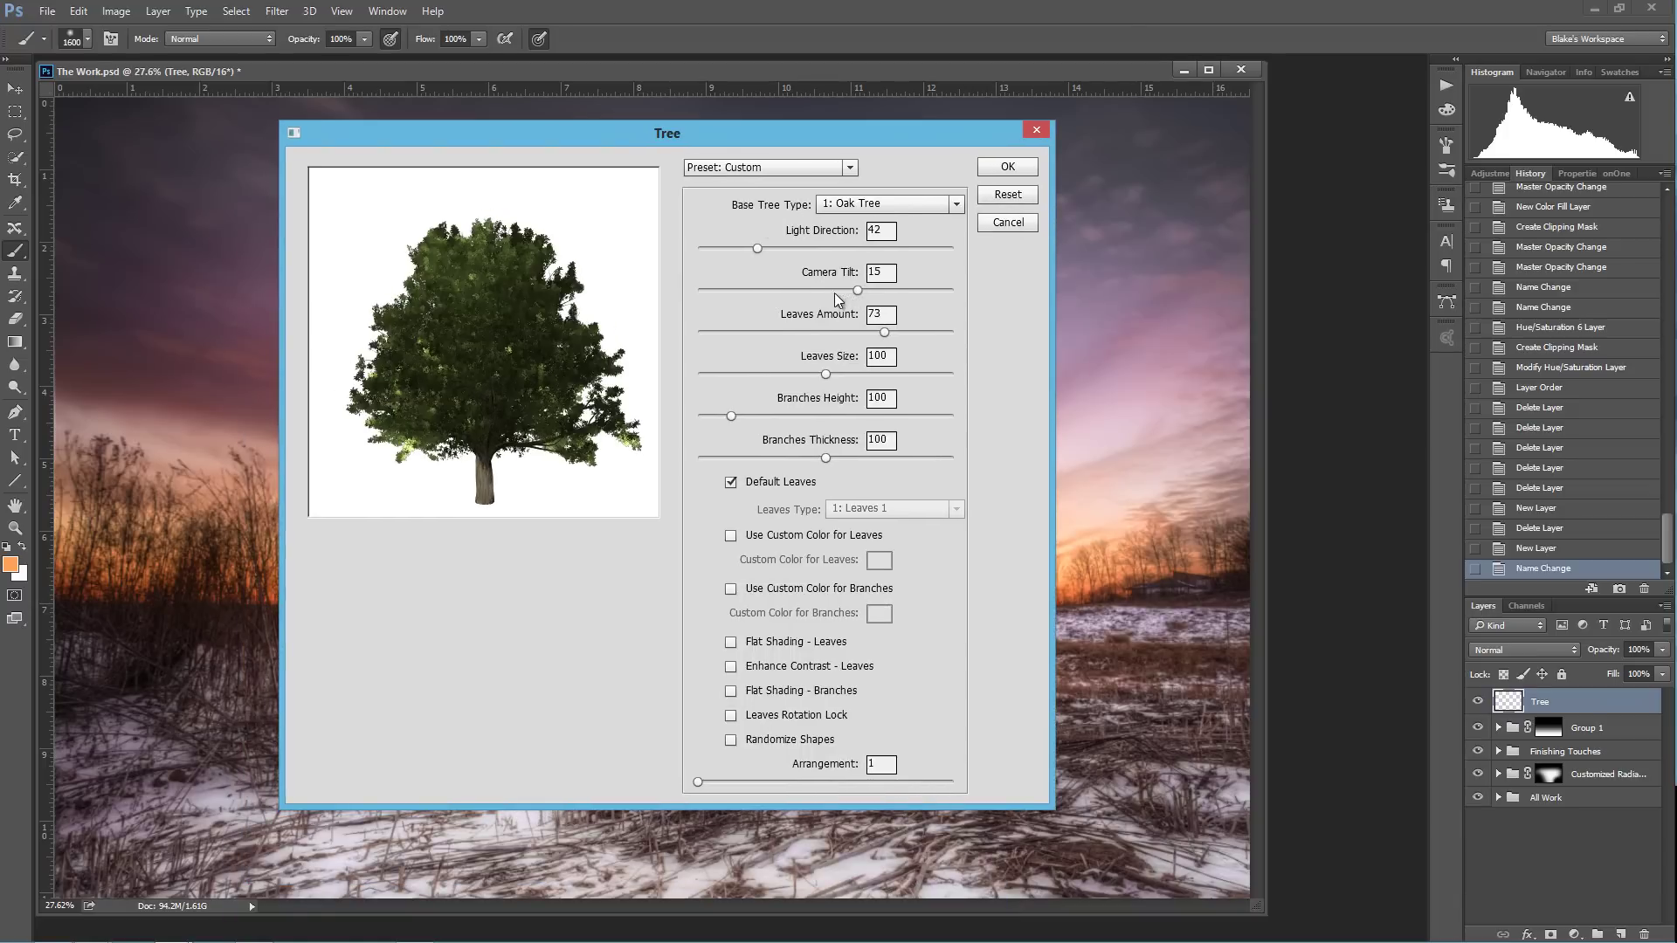
{"action": "left_click", "coordinate": [727, 290]}
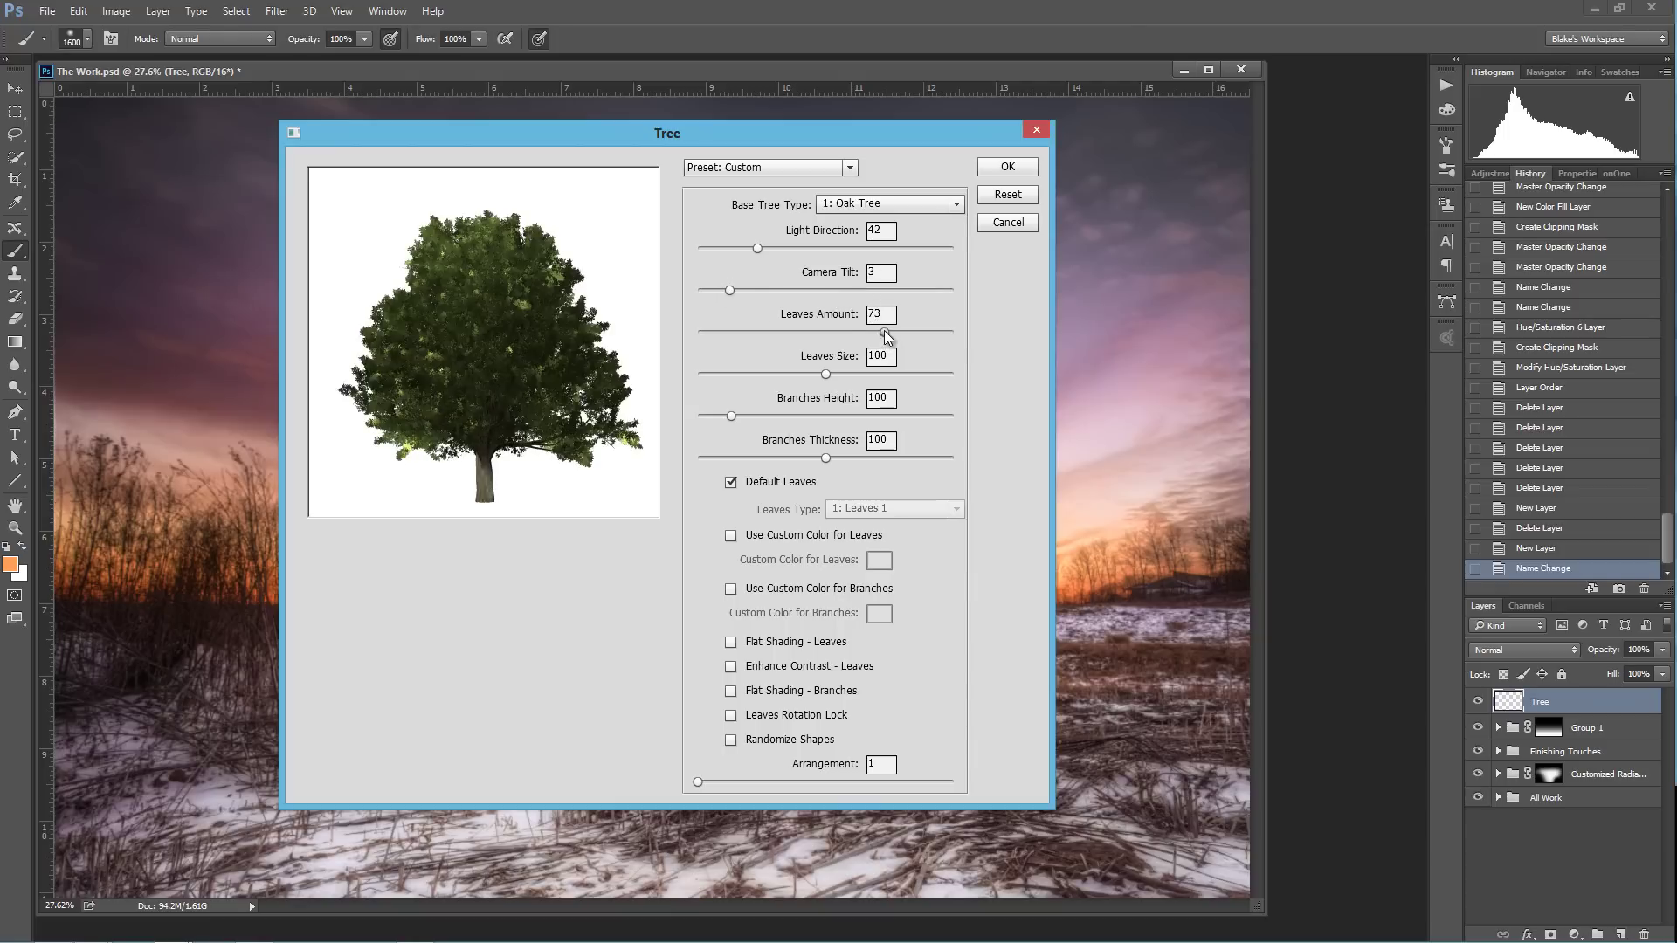
Set Leaves Amount and Leaves Size to 0 and Branches Thickness to 77 for a bare oak.
{"action": "left_click_drag", "start_coordinate": [877, 330], "coordinate": [627, 341]}
{"action": "left_click", "coordinate": [870, 333]}
{"action": "left_click_drag", "start_coordinate": [825, 457], "coordinate": [697, 457]}
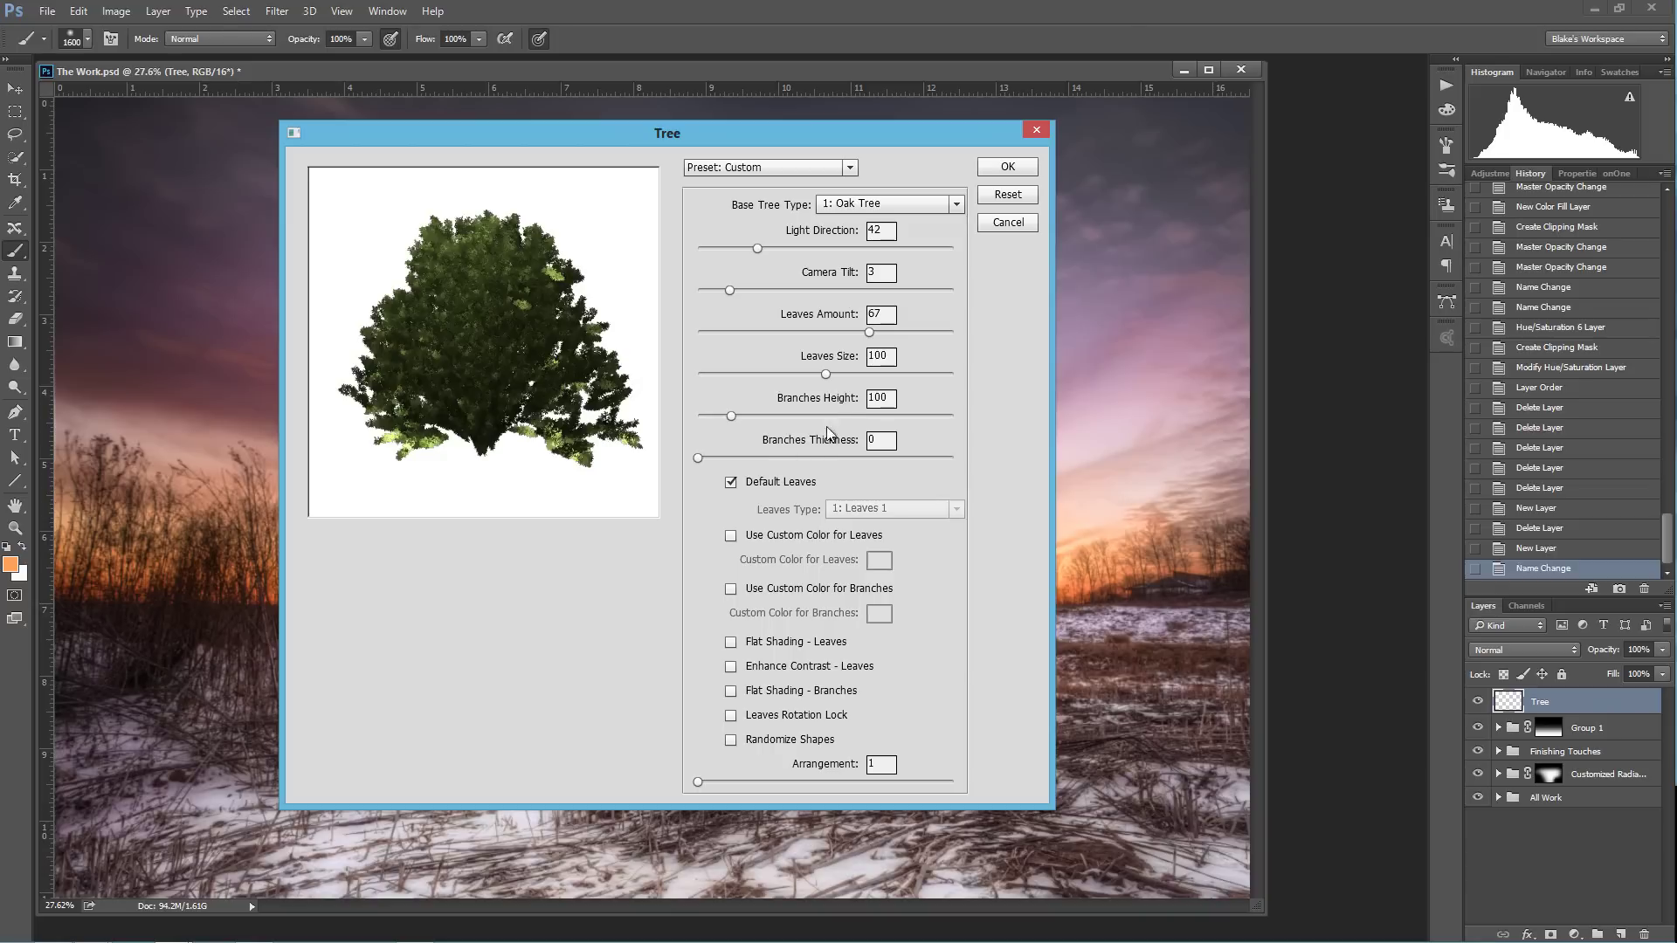
{"action": "left_click", "coordinate": [787, 458]}
{"action": "left_click_drag", "start_coordinate": [795, 459], "coordinate": [804, 460]}
{"action": "left_click_drag", "start_coordinate": [709, 332], "coordinate": [697, 374]}
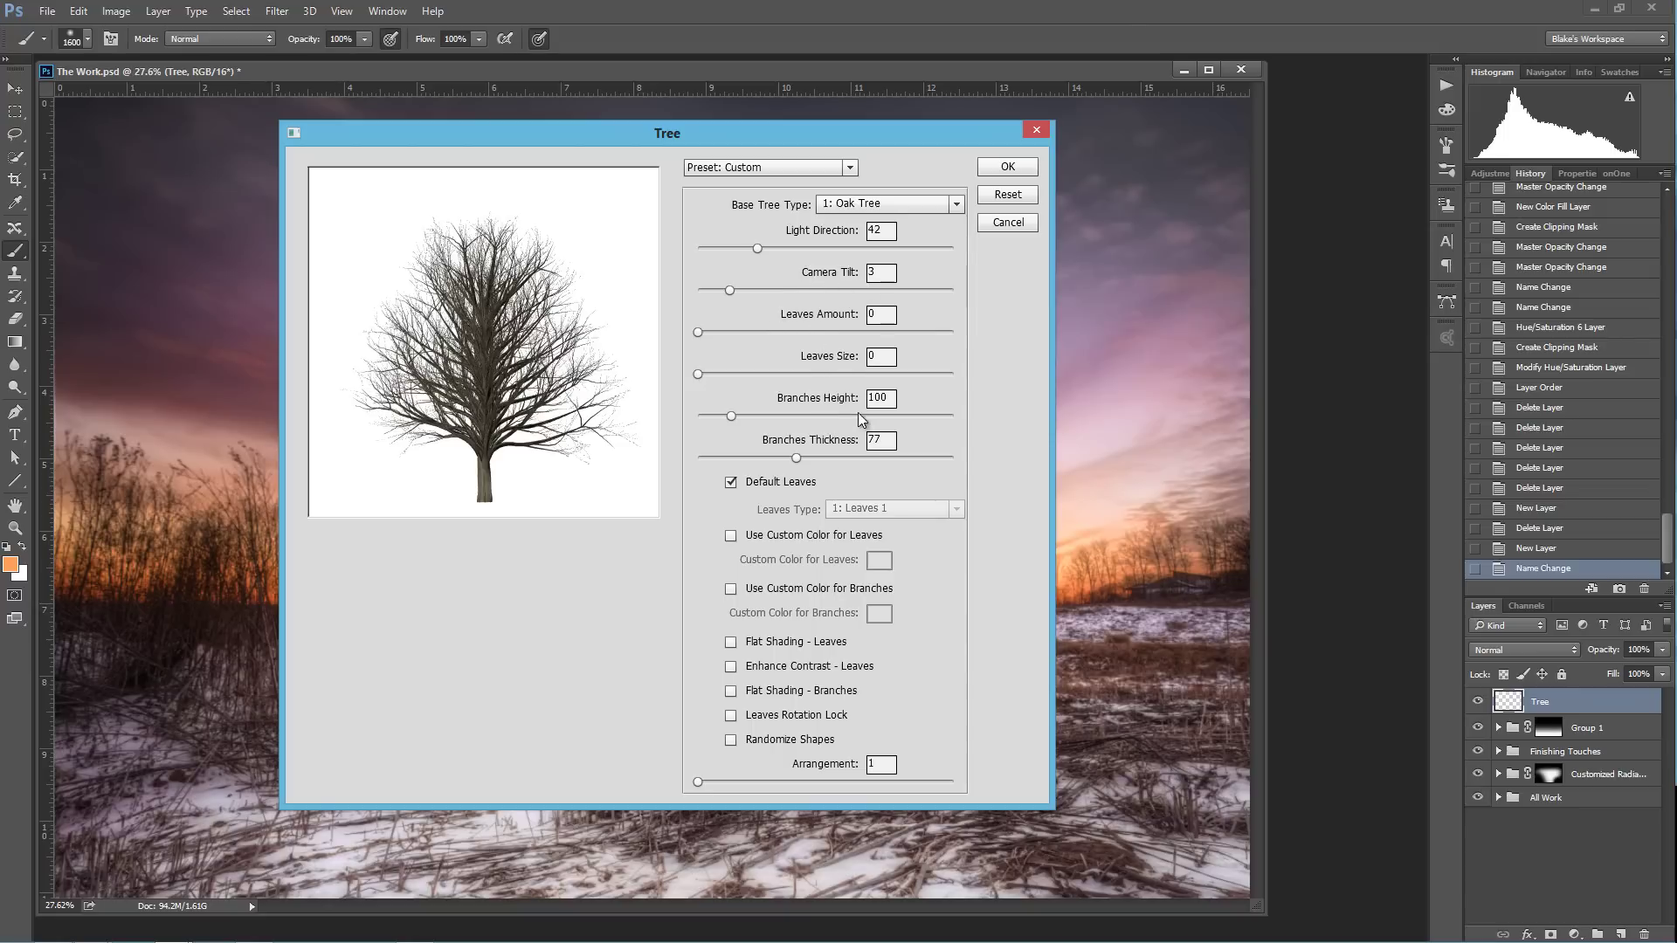
Try Branches Height values between 77 and 298, then fine-tune it to a moderate height.
{"action": "left_click_drag", "start_coordinate": [731, 417], "coordinate": [952, 421]}
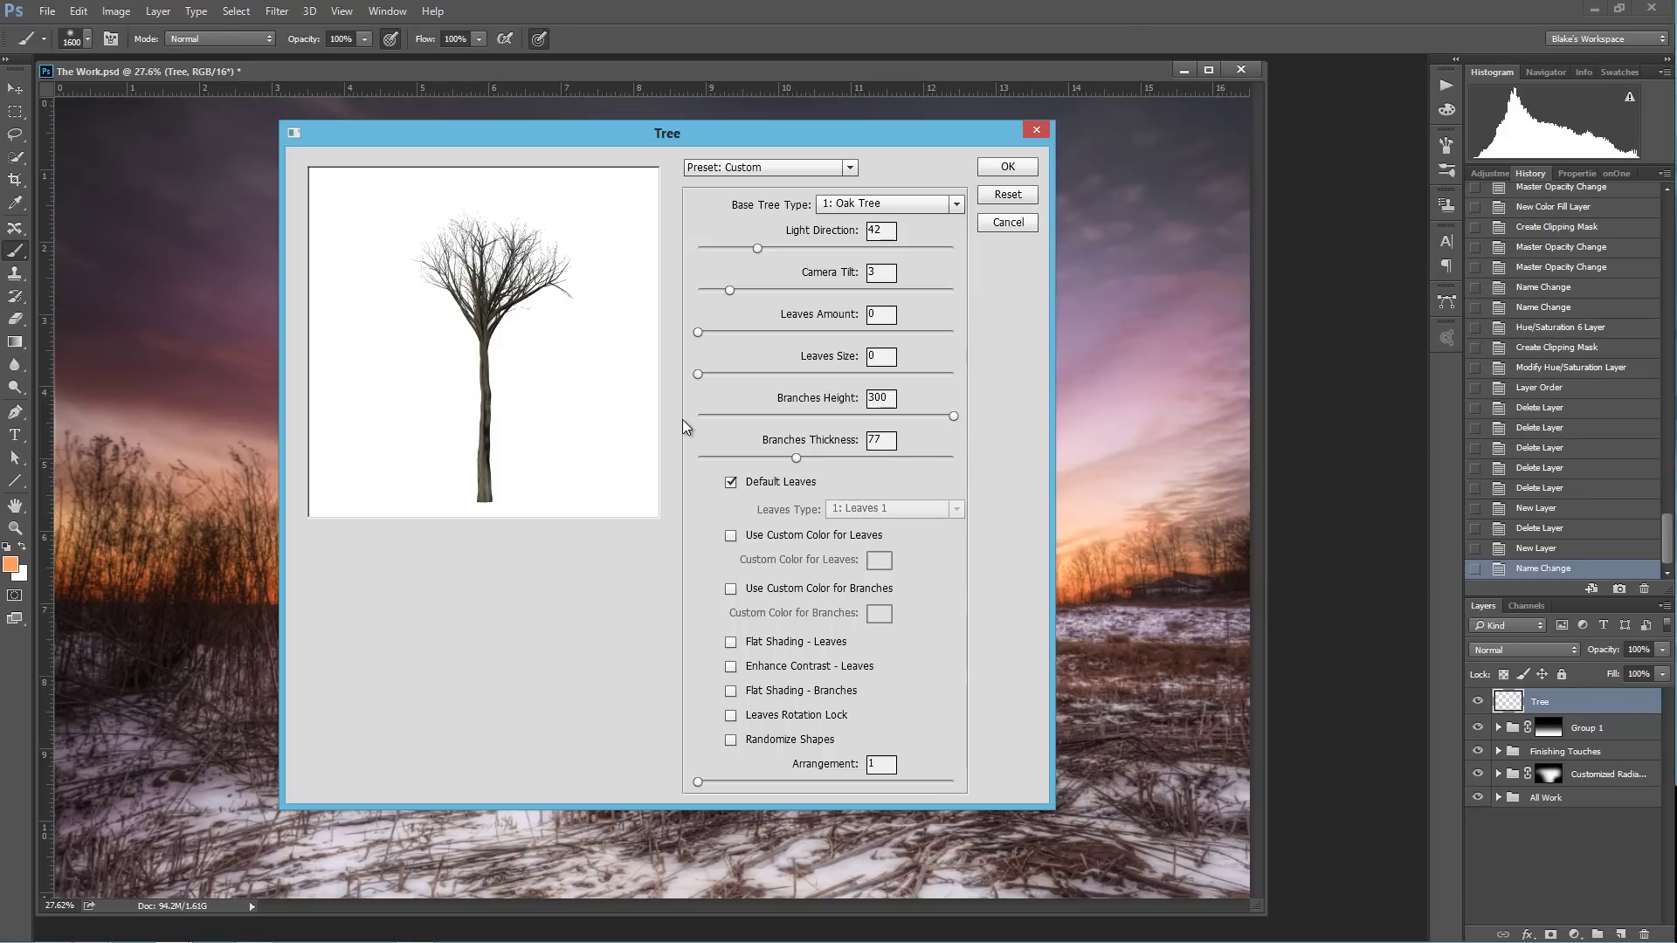
{"action": "left_click", "coordinate": [742, 416]}
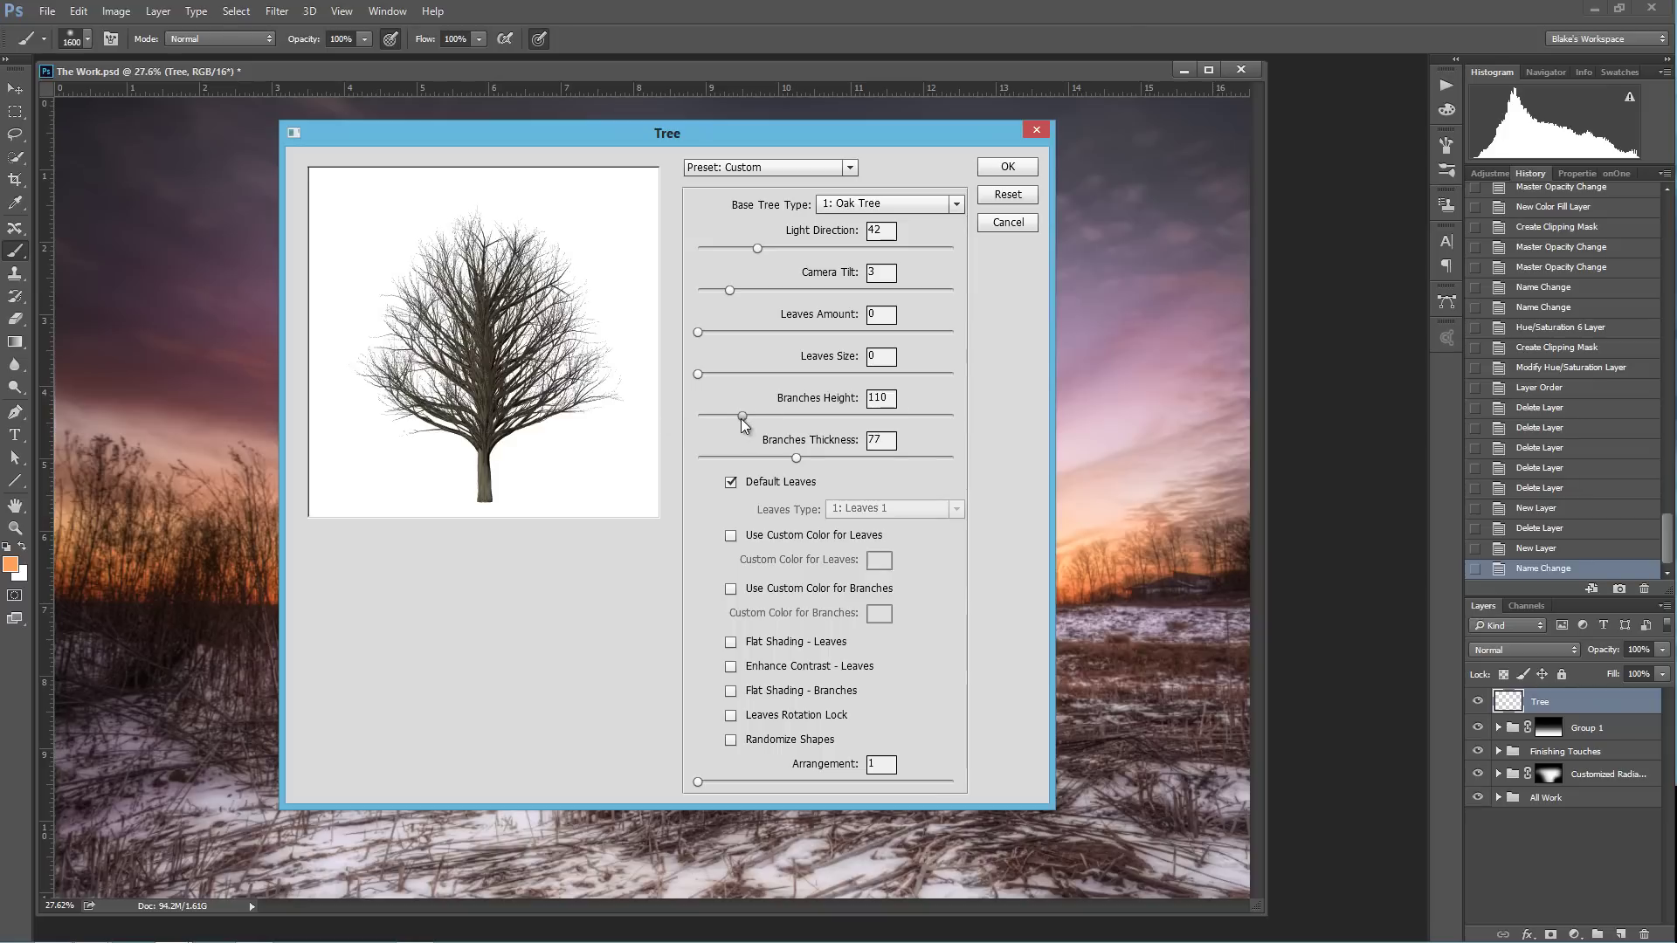
{"action": "left_click_drag", "start_coordinate": [726, 418], "coordinate": [724, 423]}
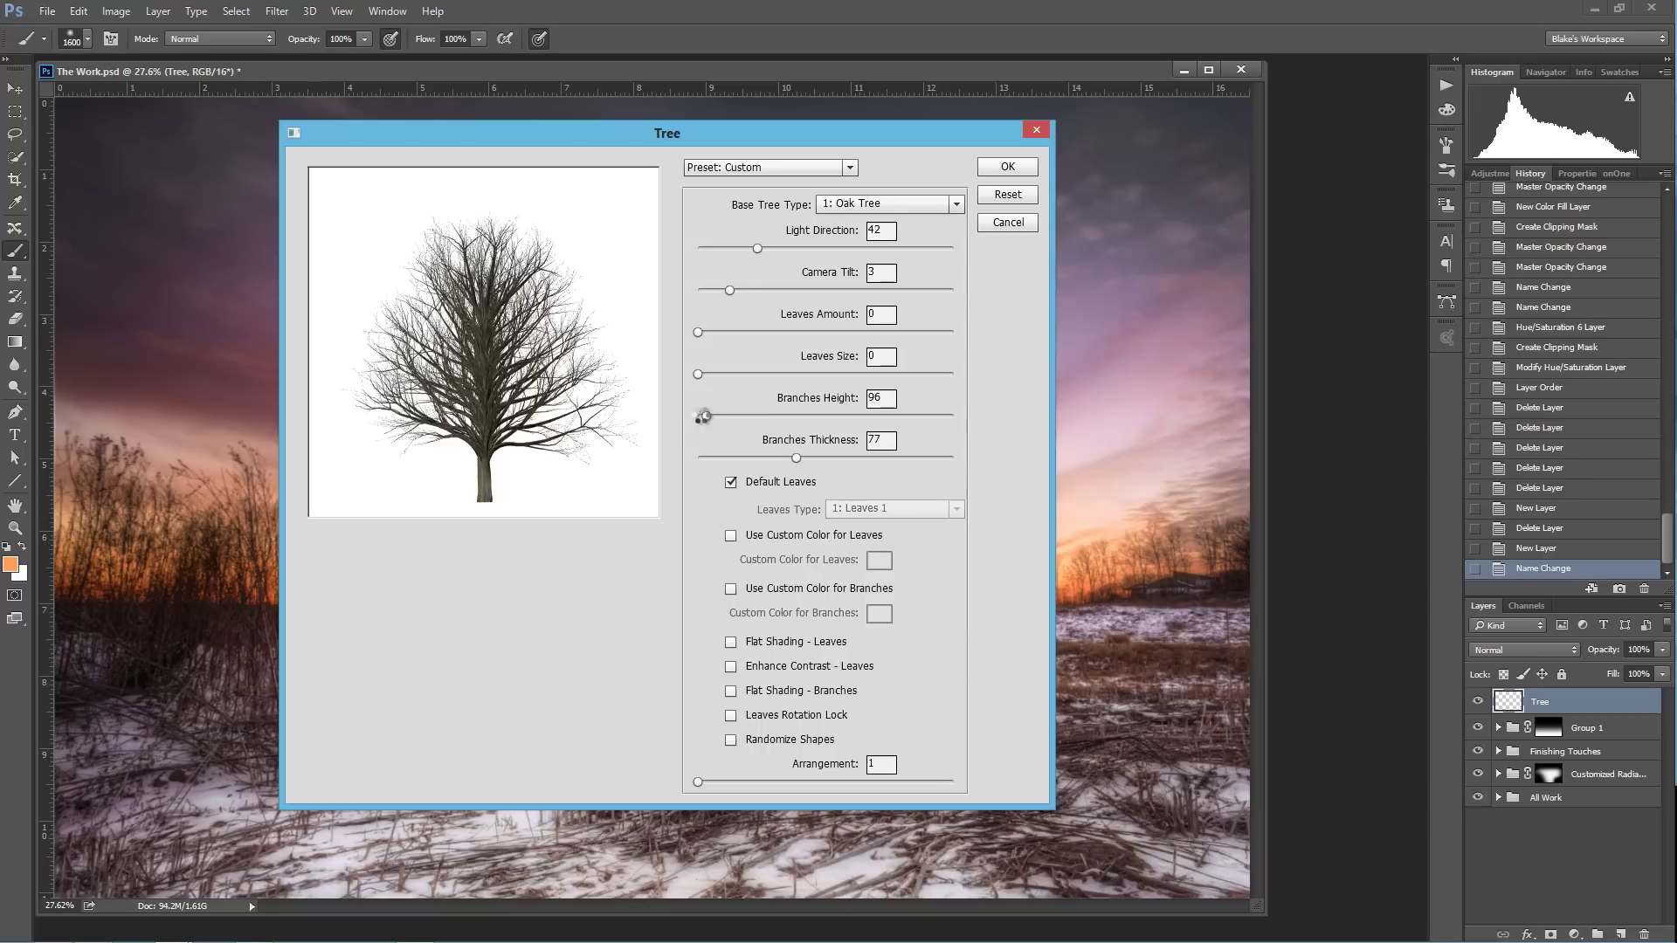
{"action": "left_click", "coordinate": [701, 416]}
{"action": "left_click", "coordinate": [835, 421]}
{"action": "left_click_drag", "start_coordinate": [834, 420], "coordinate": [745, 417]}
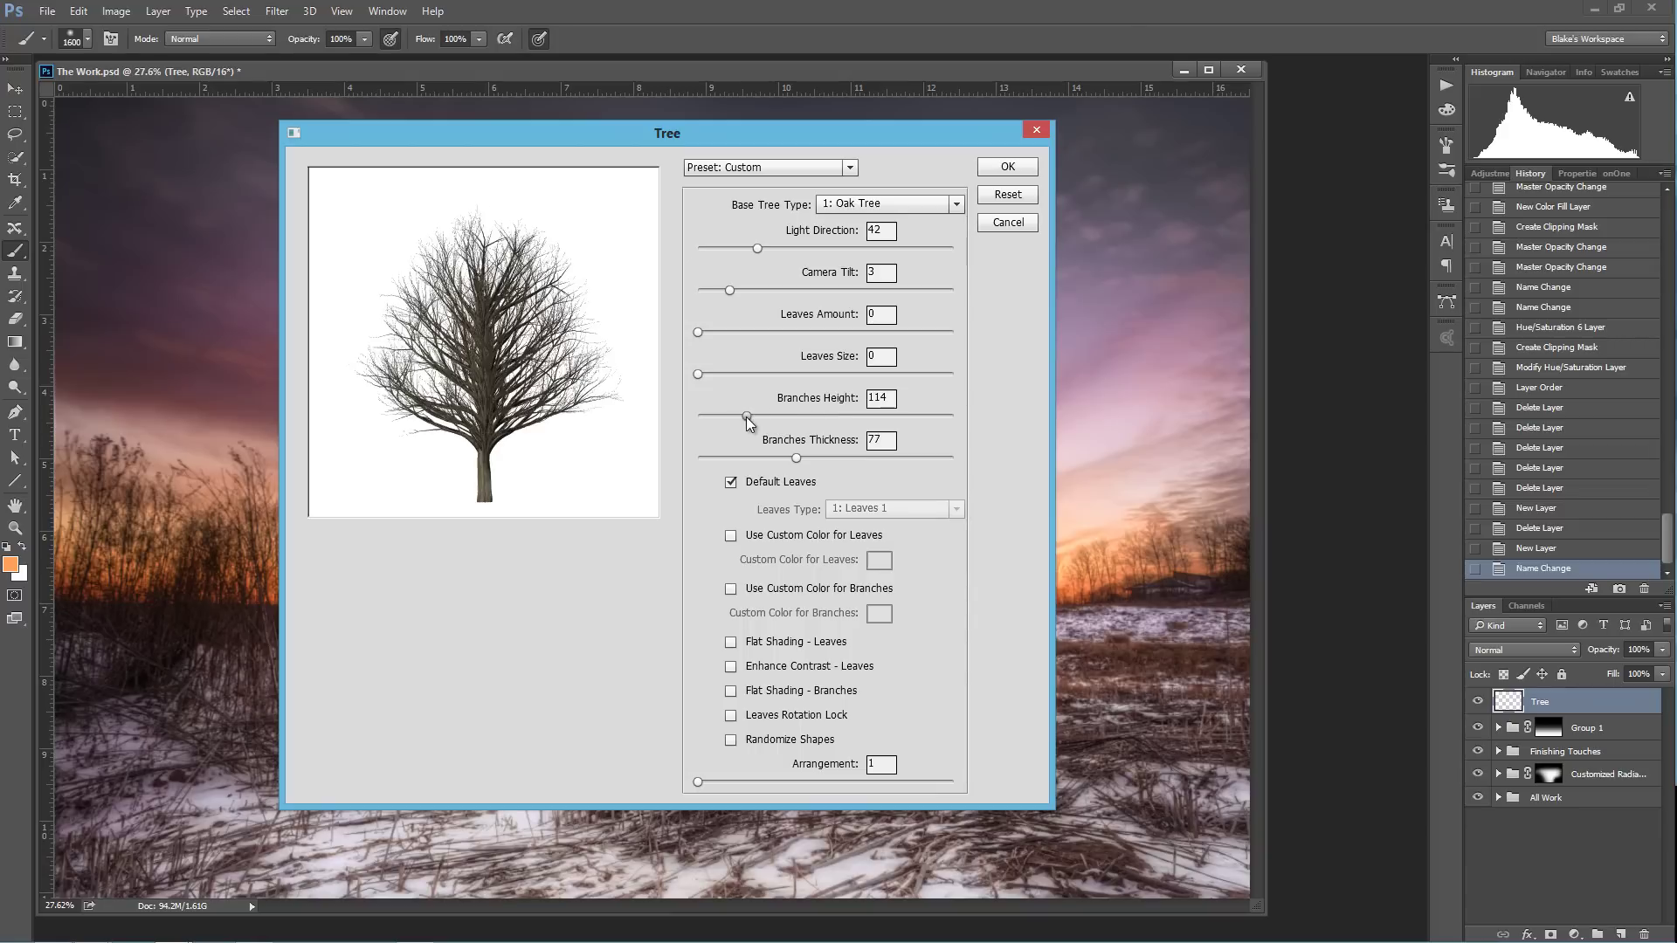
Set Branches Thickness to 39 after testing the maximum.
{"action": "left_click_drag", "start_coordinate": [795, 460], "coordinate": [1037, 461]}
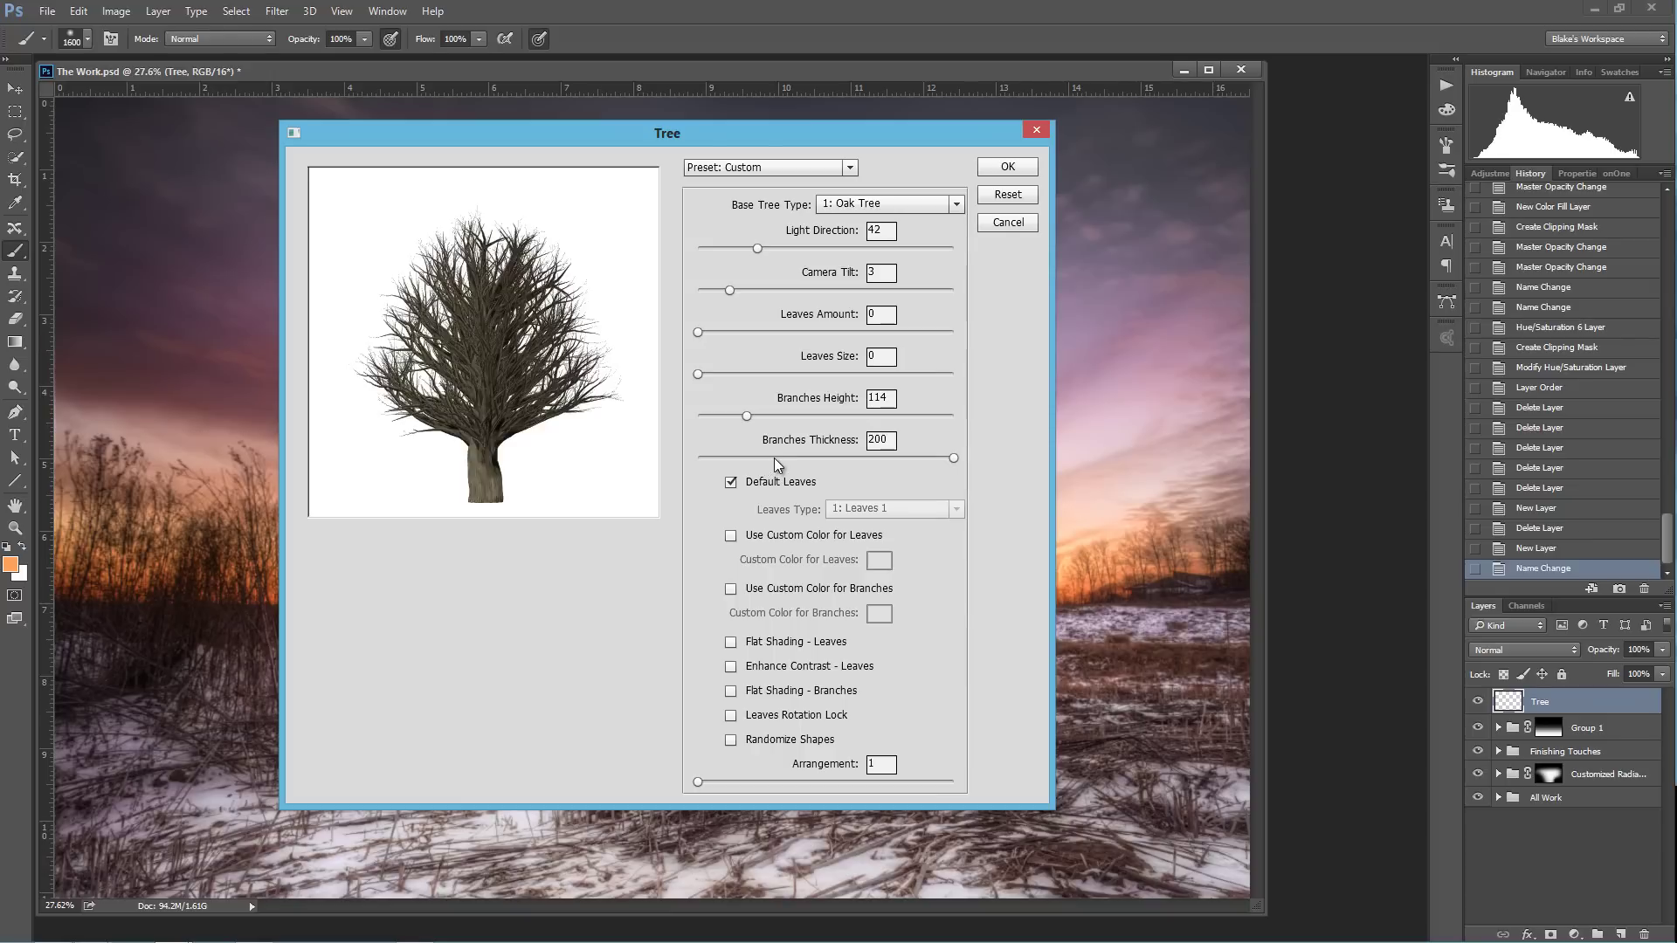
{"action": "left_click", "coordinate": [773, 458]}
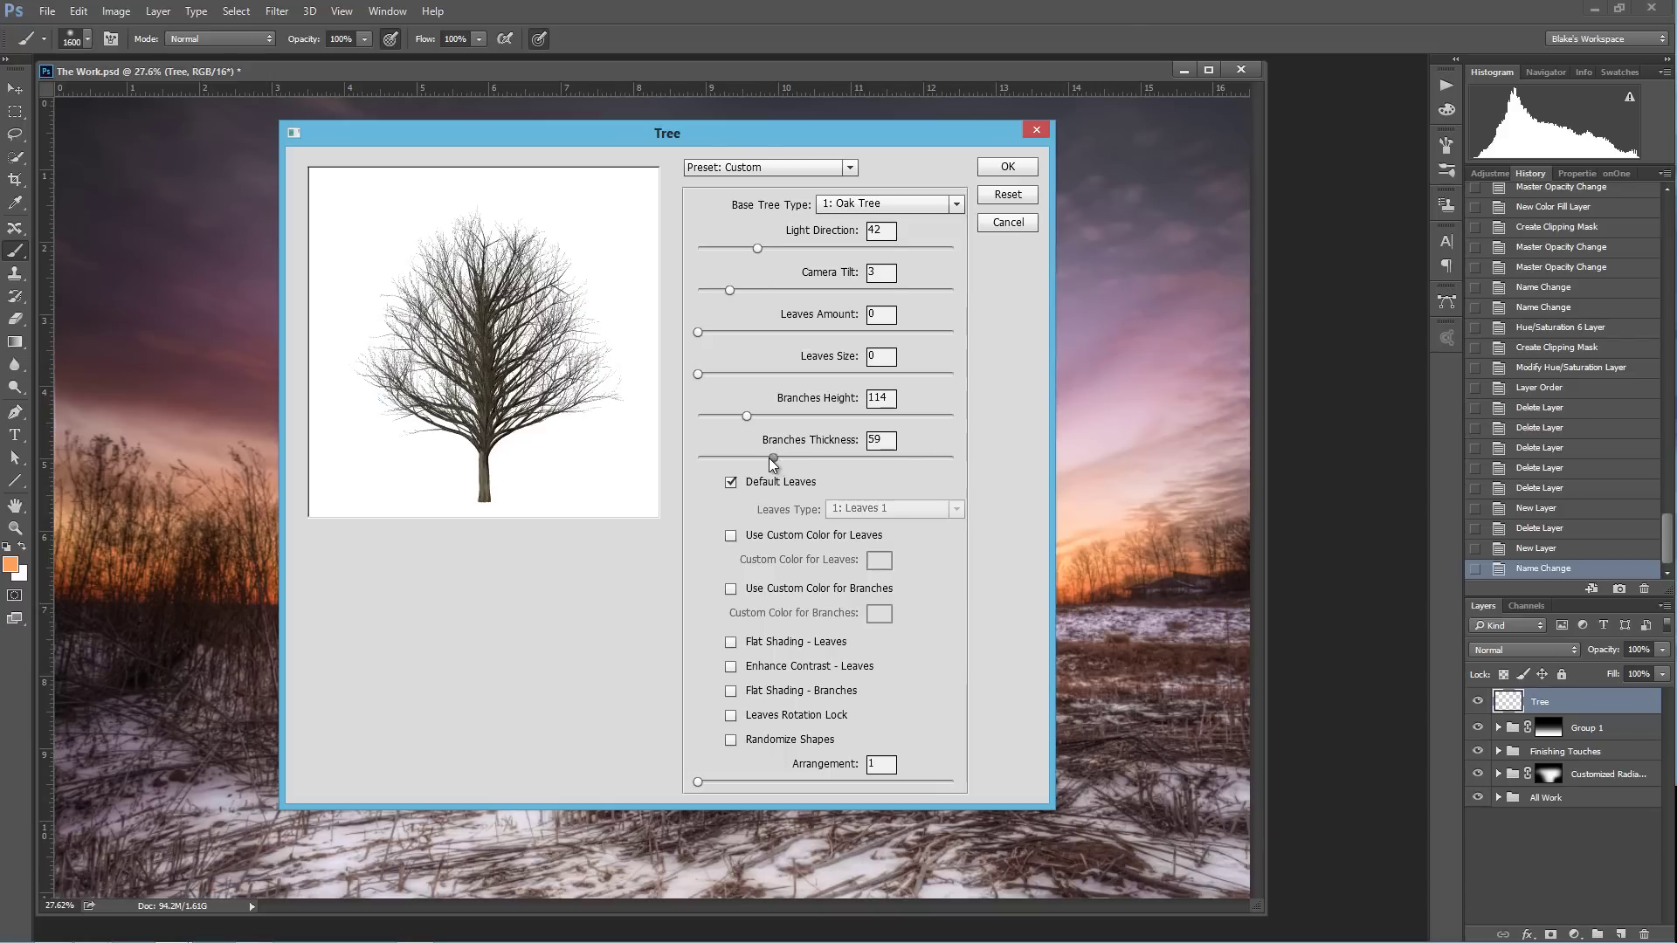
{"action": "left_click", "coordinate": [754, 460]}
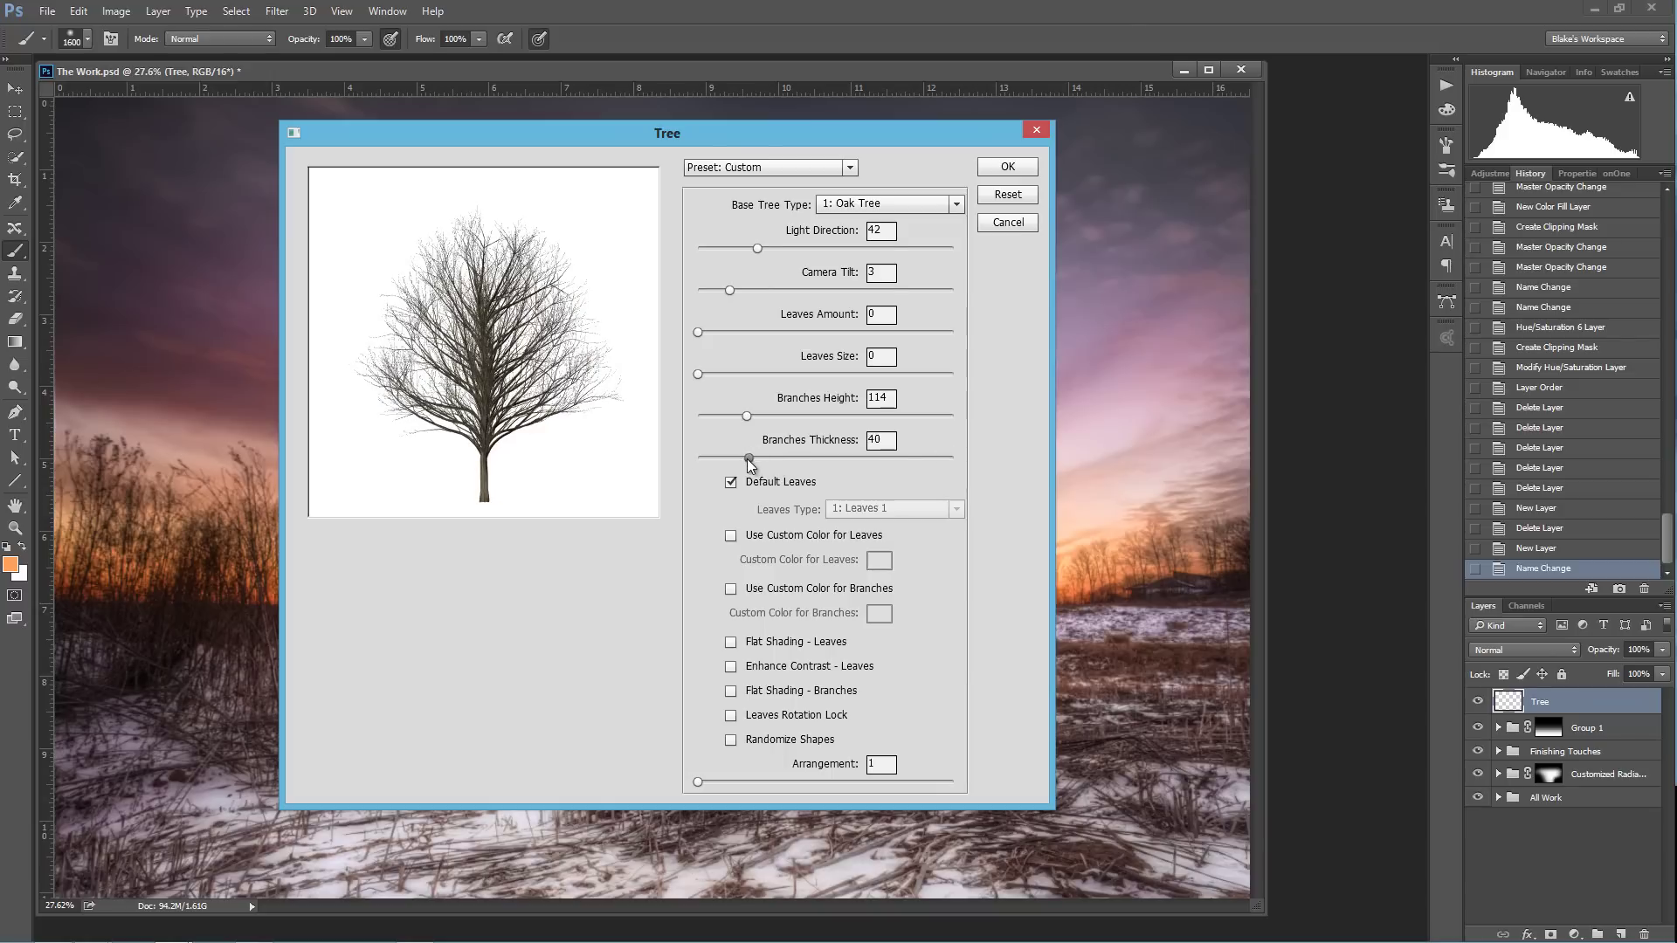
{"action": "left_click_drag", "start_coordinate": [752, 459], "coordinate": [747, 464]}
{"action": "left_click", "coordinate": [811, 487]}
{"action": "left_click", "coordinate": [956, 510]}
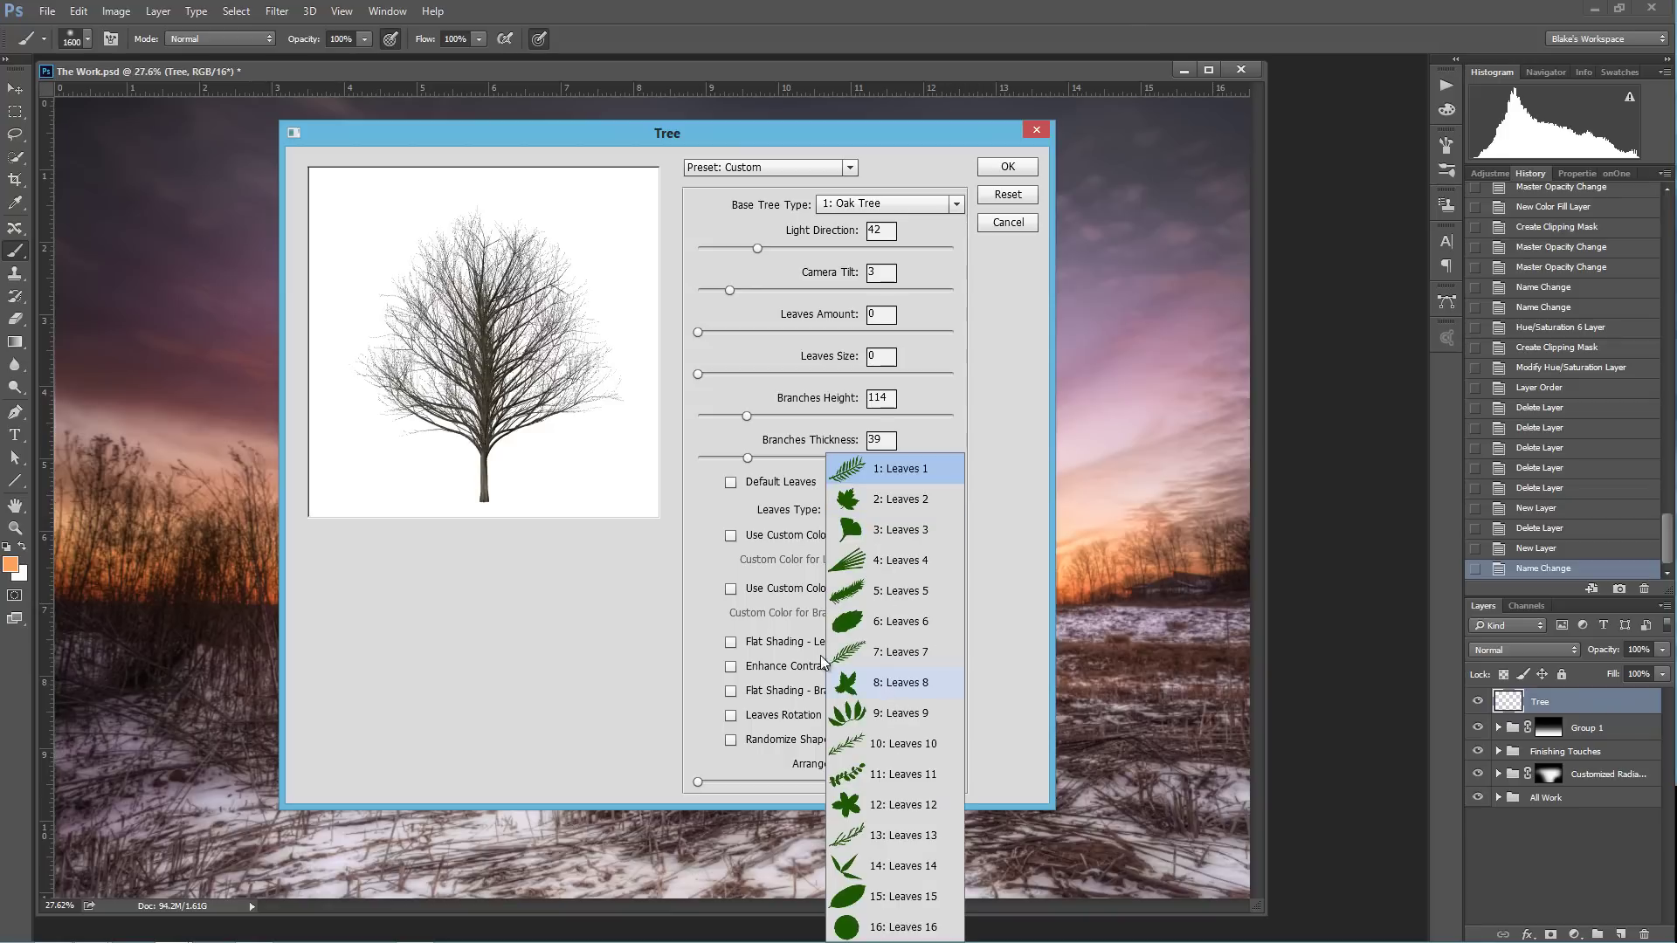
{"action": "left_click", "coordinate": [736, 486]}
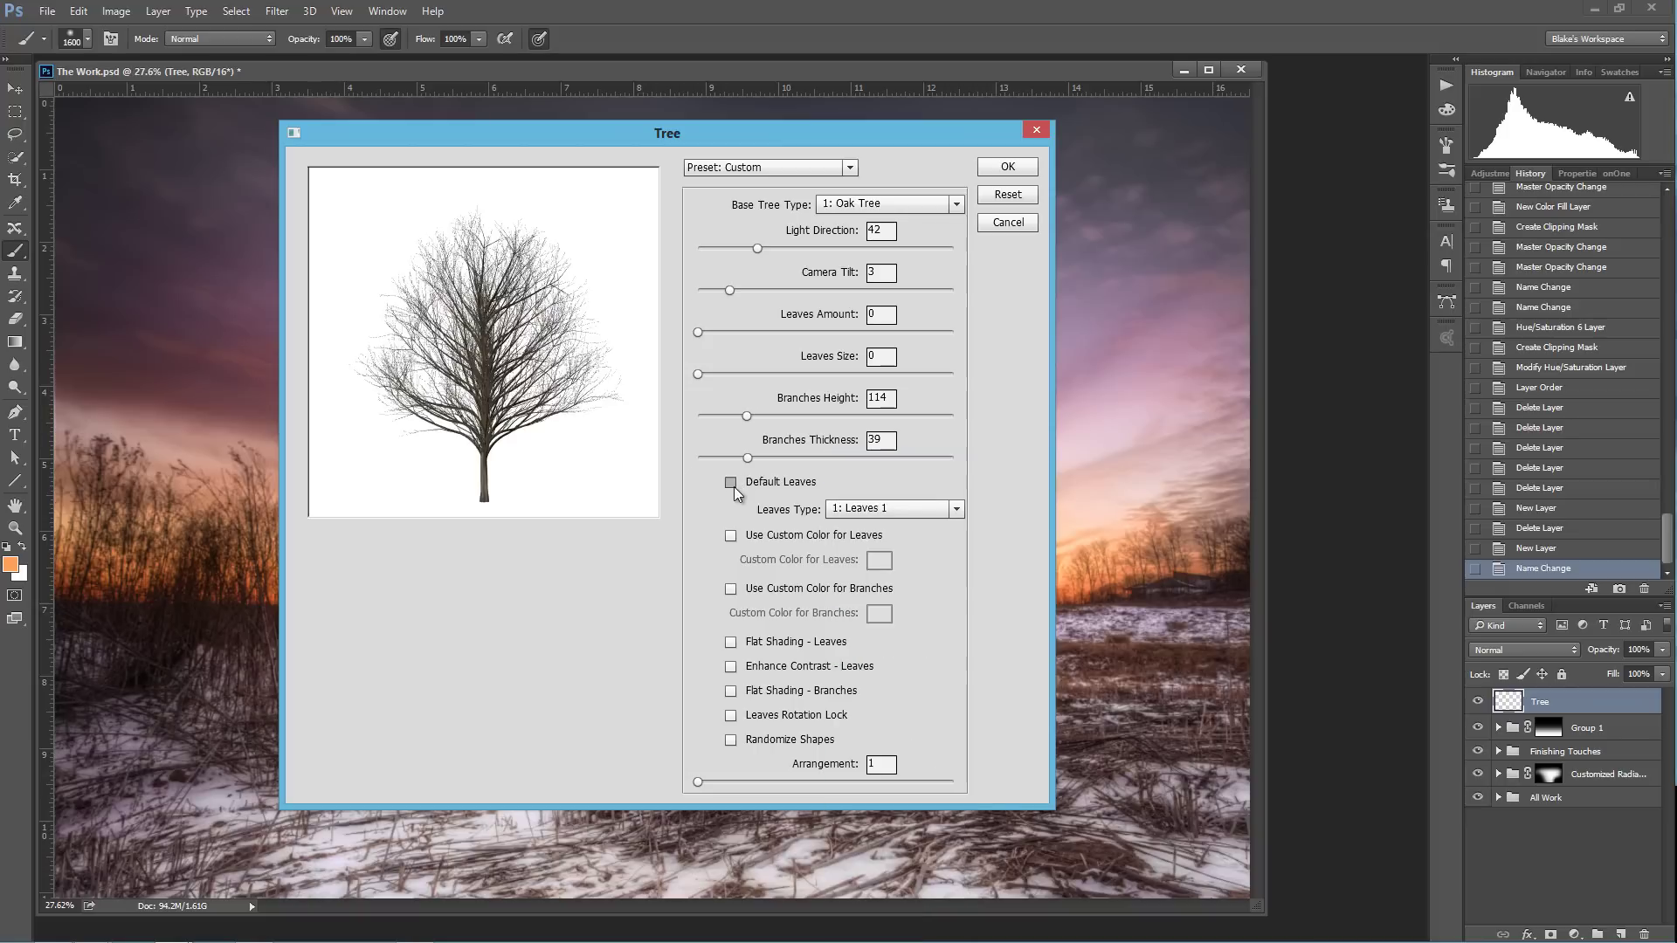
{"action": "left_click", "coordinate": [738, 488]}
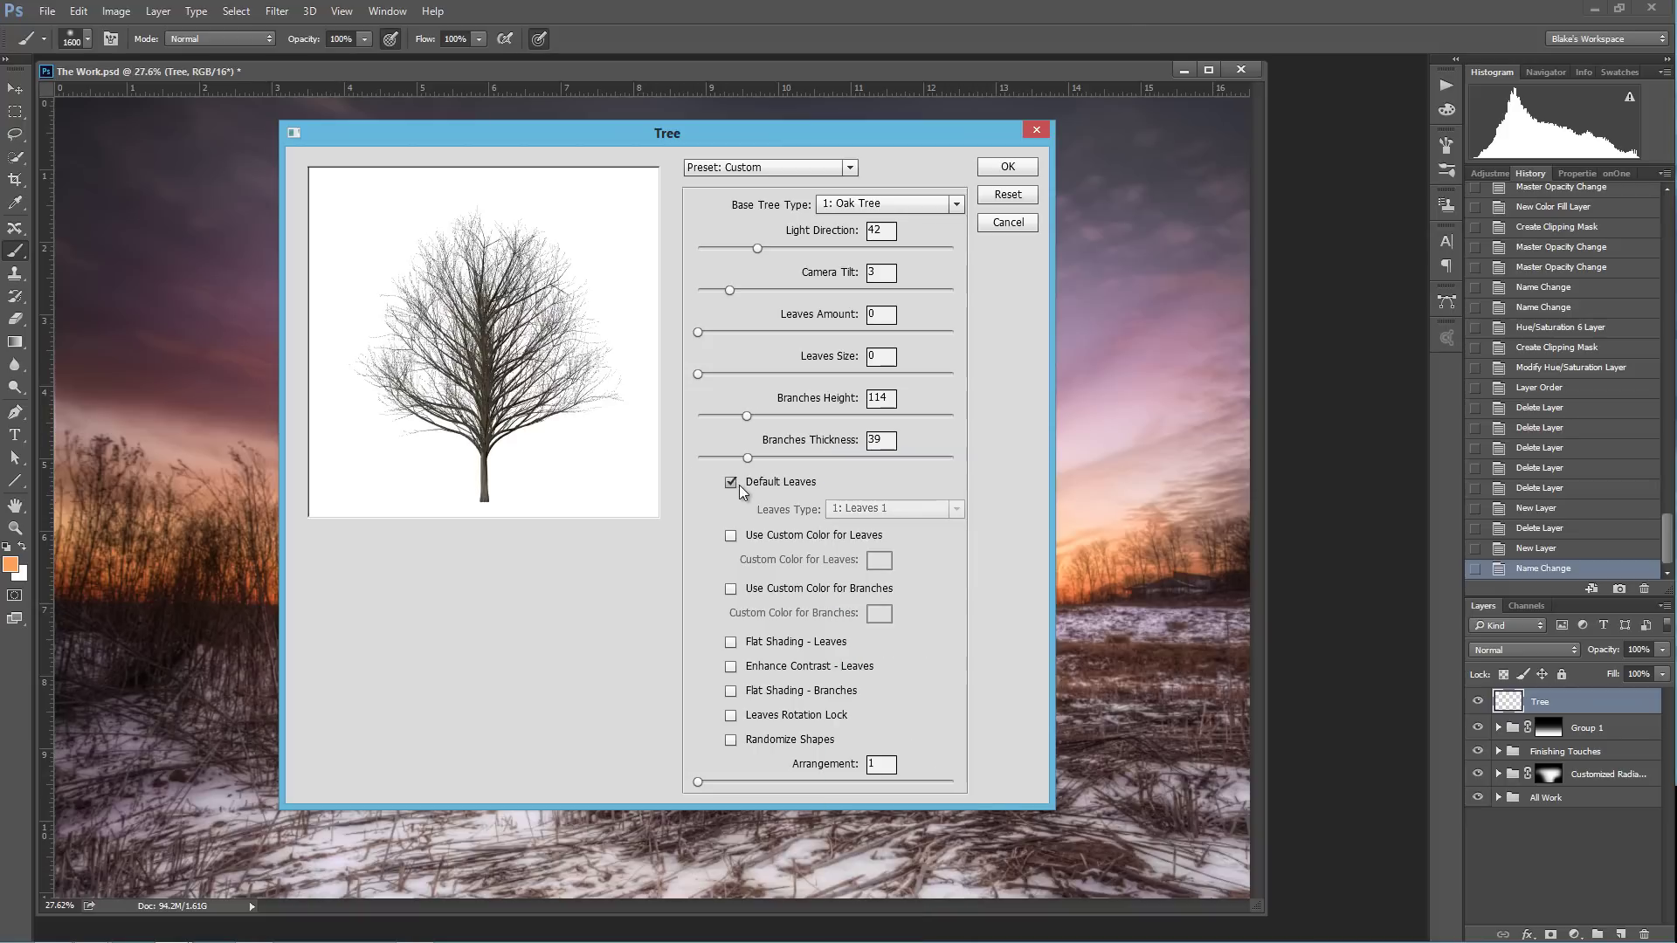
{"action": "left_click", "coordinate": [956, 204]}
{"action": "left_click", "coordinate": [1008, 408]}
{"action": "left_click", "coordinate": [765, 537]}
{"action": "left_click", "coordinate": [827, 333]}
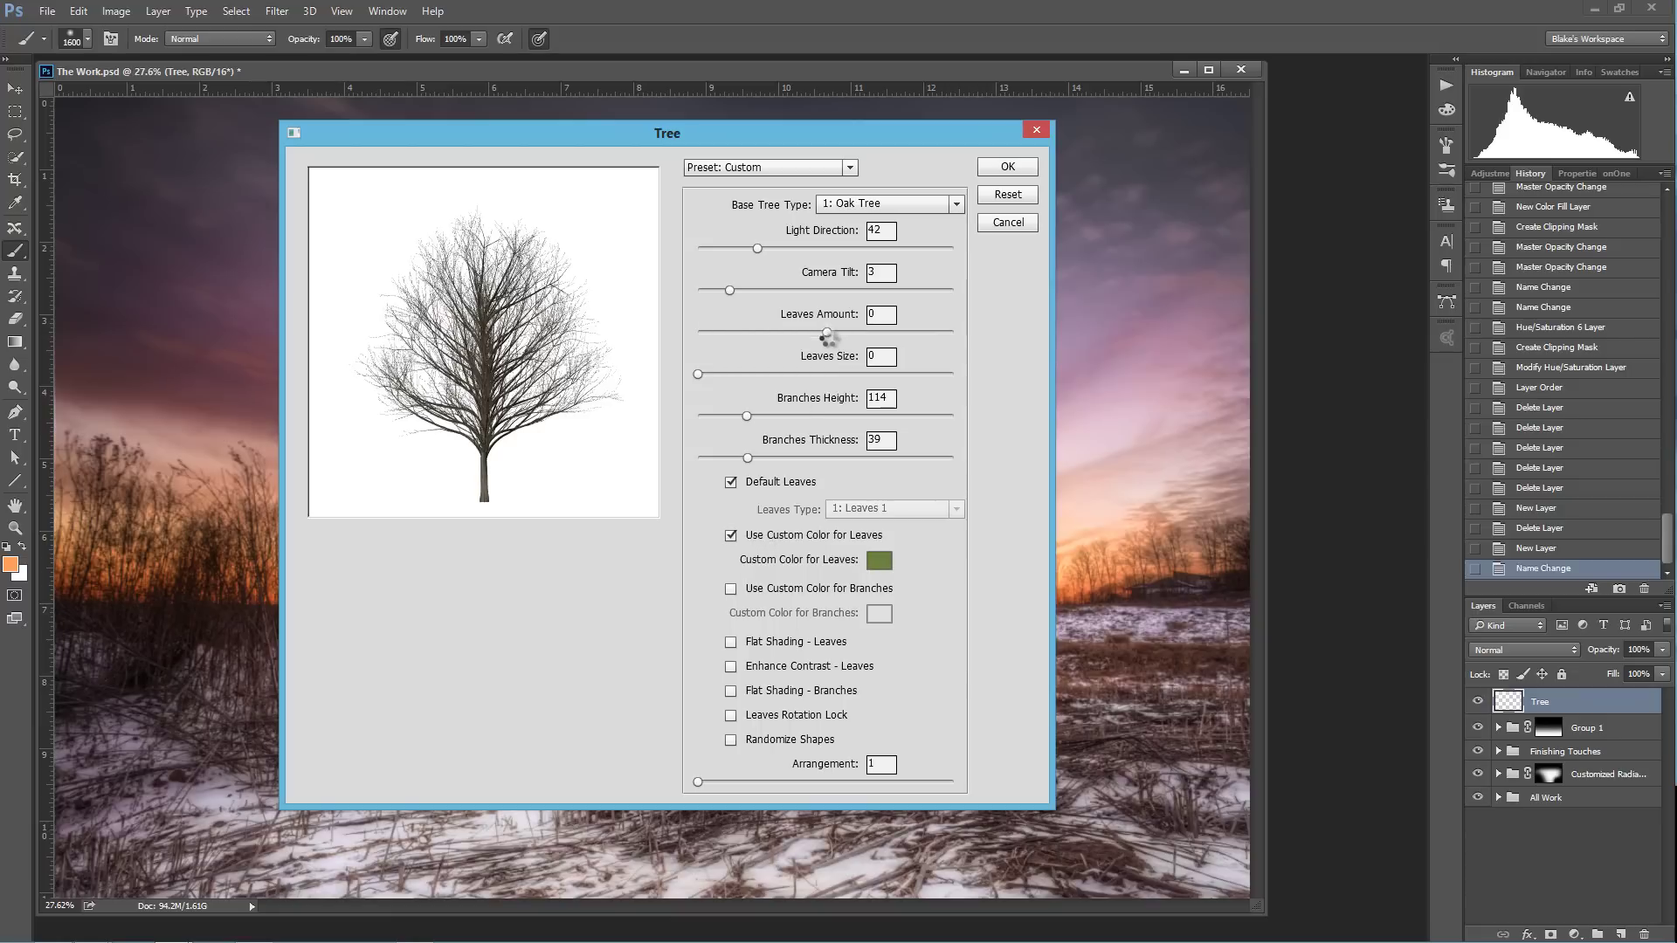
{"action": "left_click", "coordinate": [725, 373]}
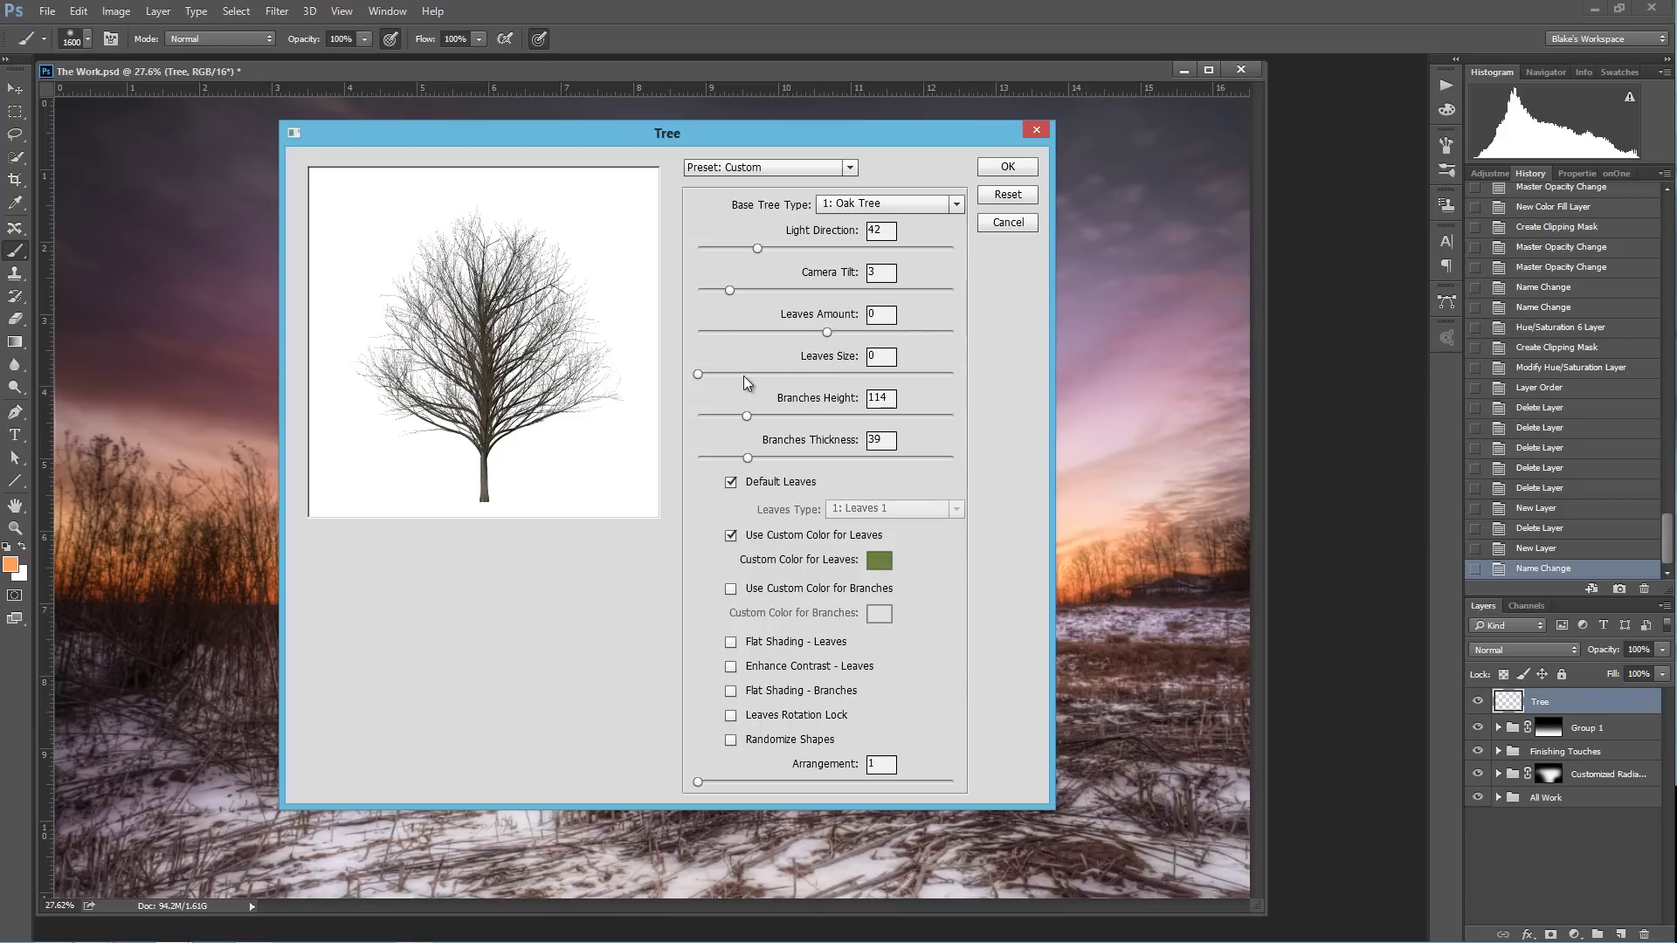
{"action": "left_click", "coordinate": [881, 564]}
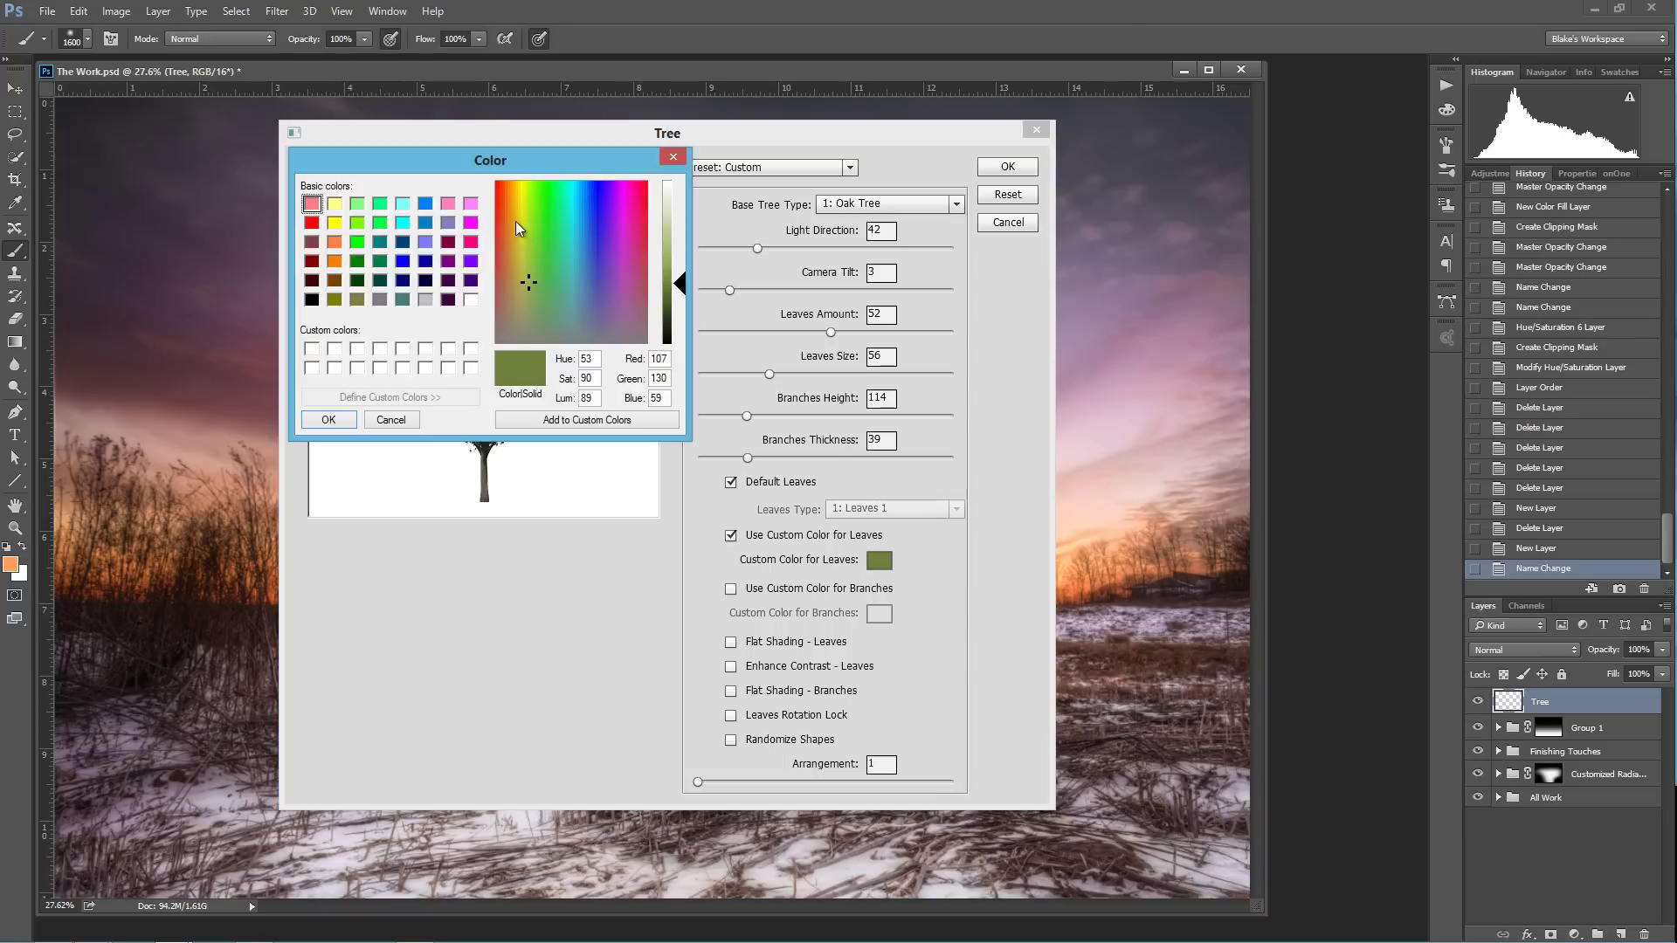
{"action": "left_click", "coordinate": [332, 243]}
{"action": "left_click", "coordinate": [329, 419]}
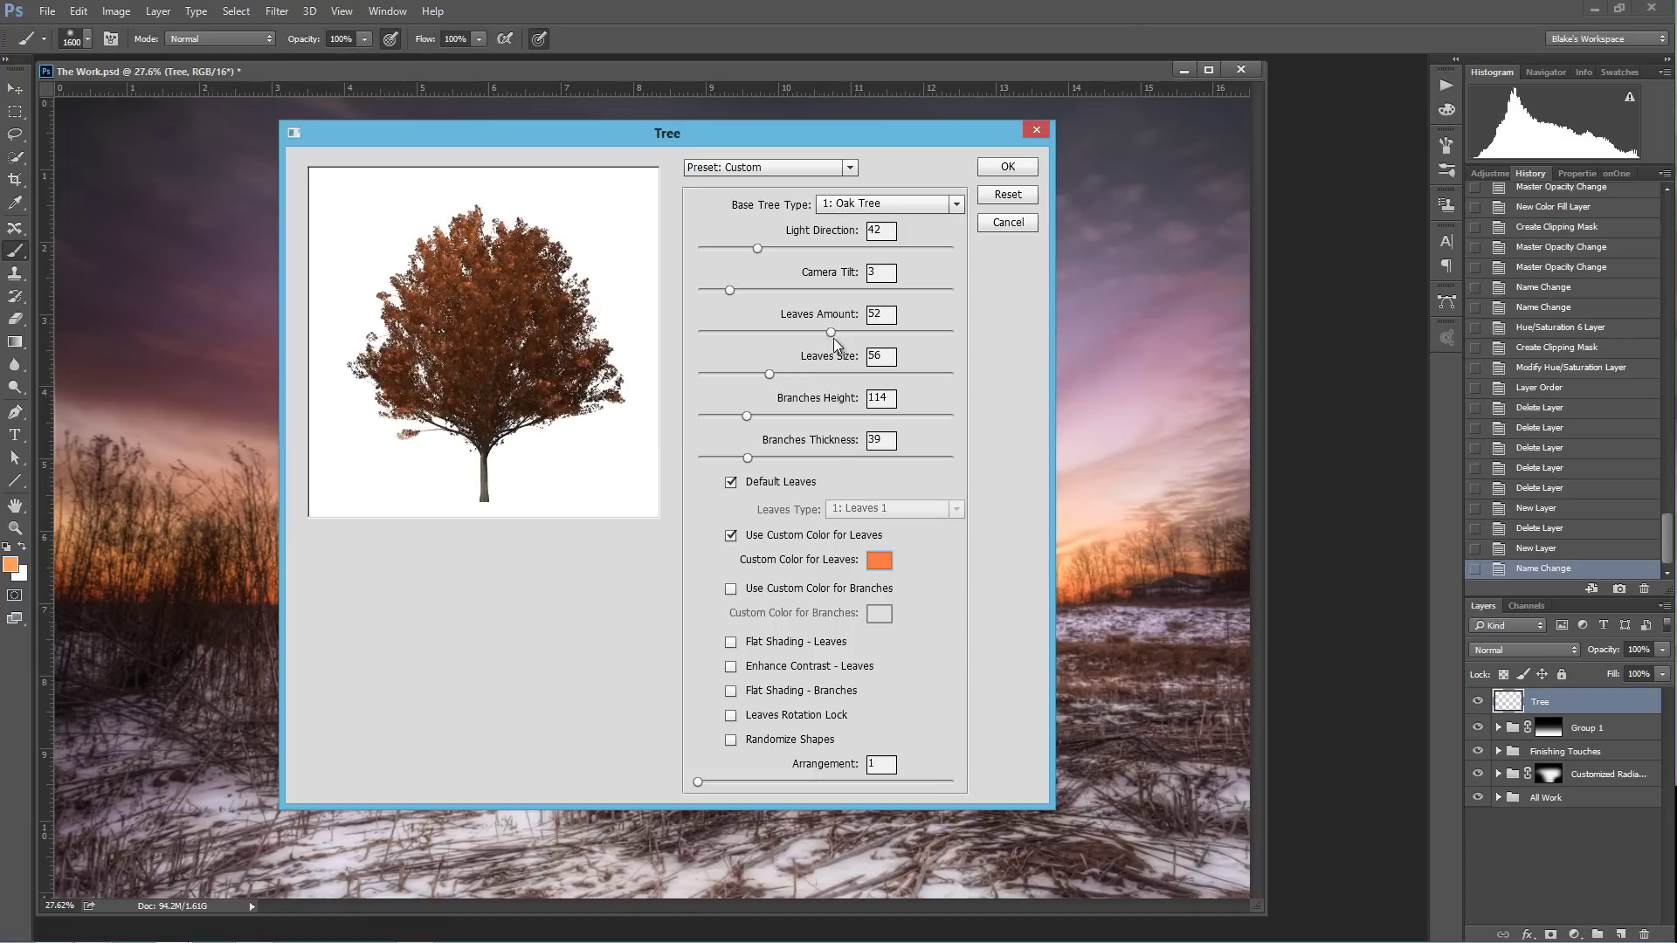
{"action": "left_click_drag", "start_coordinate": [832, 332], "coordinate": [653, 328]}
{"action": "left_click_drag", "start_coordinate": [768, 374], "coordinate": [696, 378]}
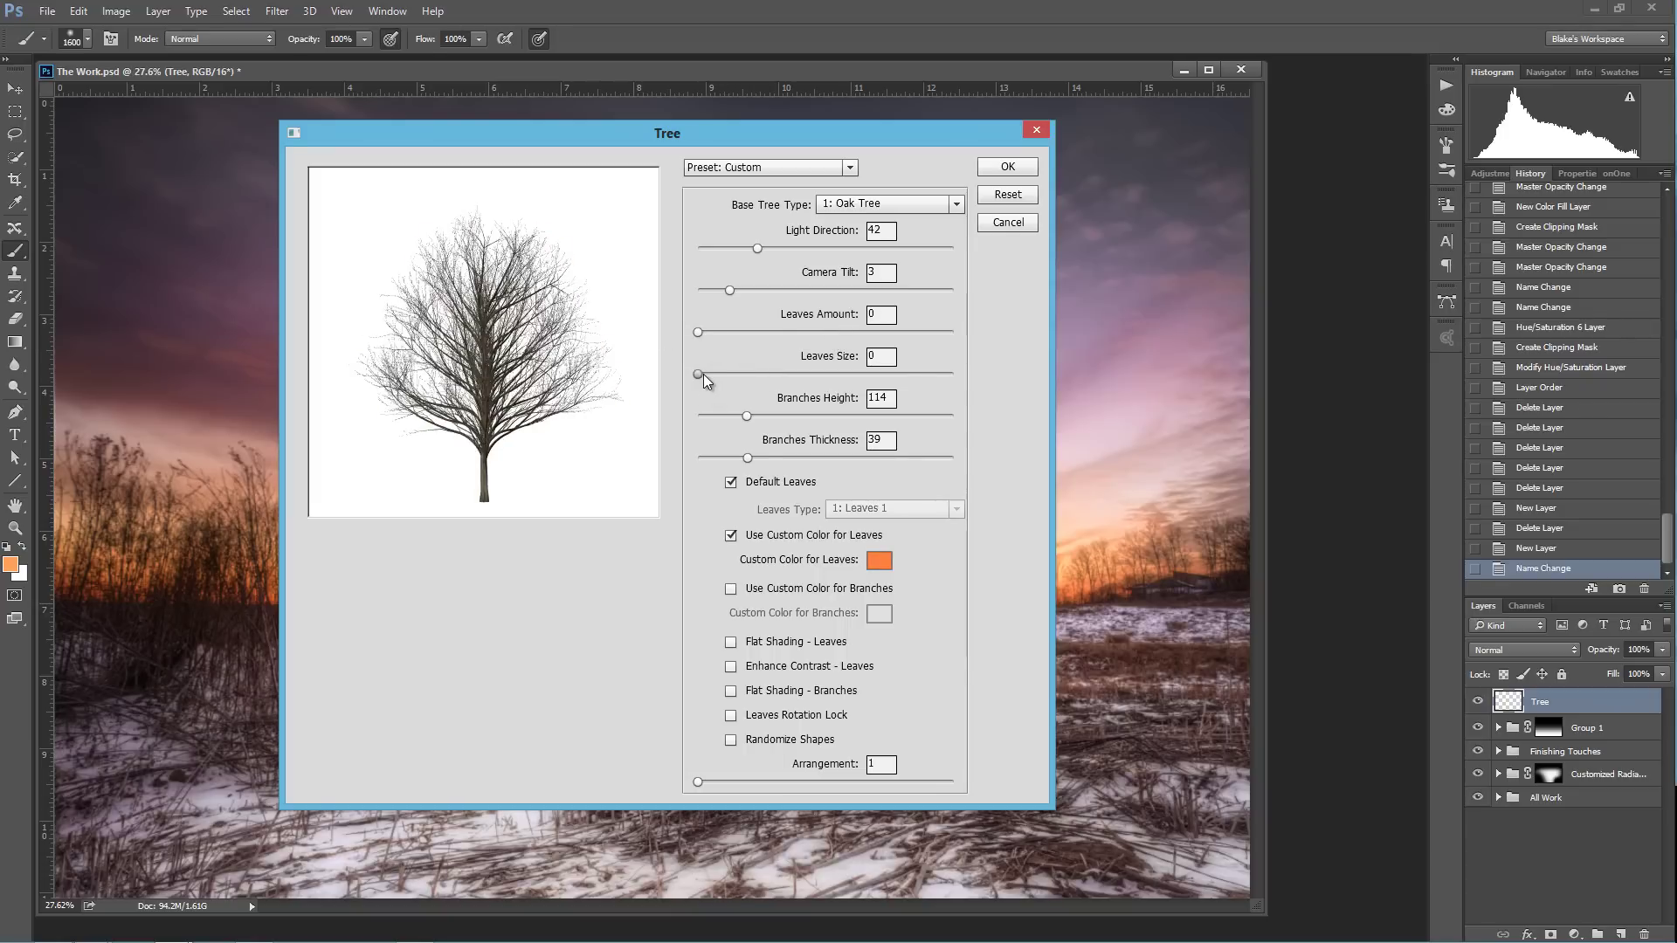
{"action": "left_click", "coordinate": [731, 535]}
Leave Randomize Shapes off, set Arrangement to 15.6, and apply the Tree filter.
{"action": "left_click", "coordinate": [772, 739]}
{"action": "left_click", "coordinate": [756, 739]}
{"action": "left_click", "coordinate": [758, 740]}
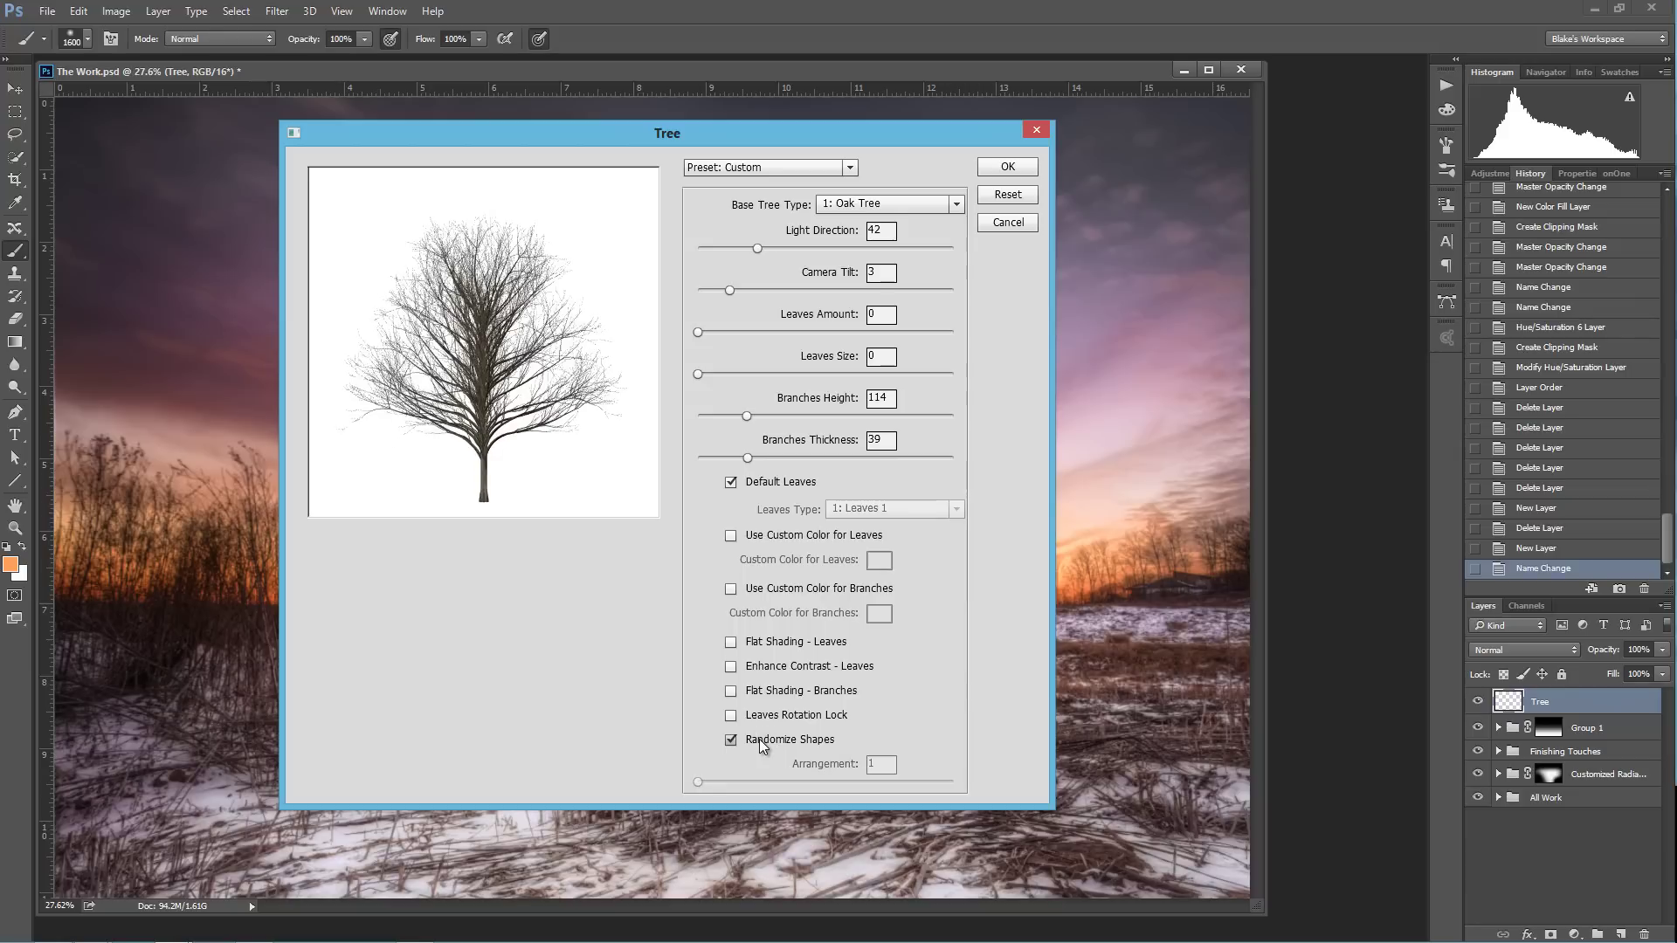
{"action": "left_click", "coordinate": [758, 739]}
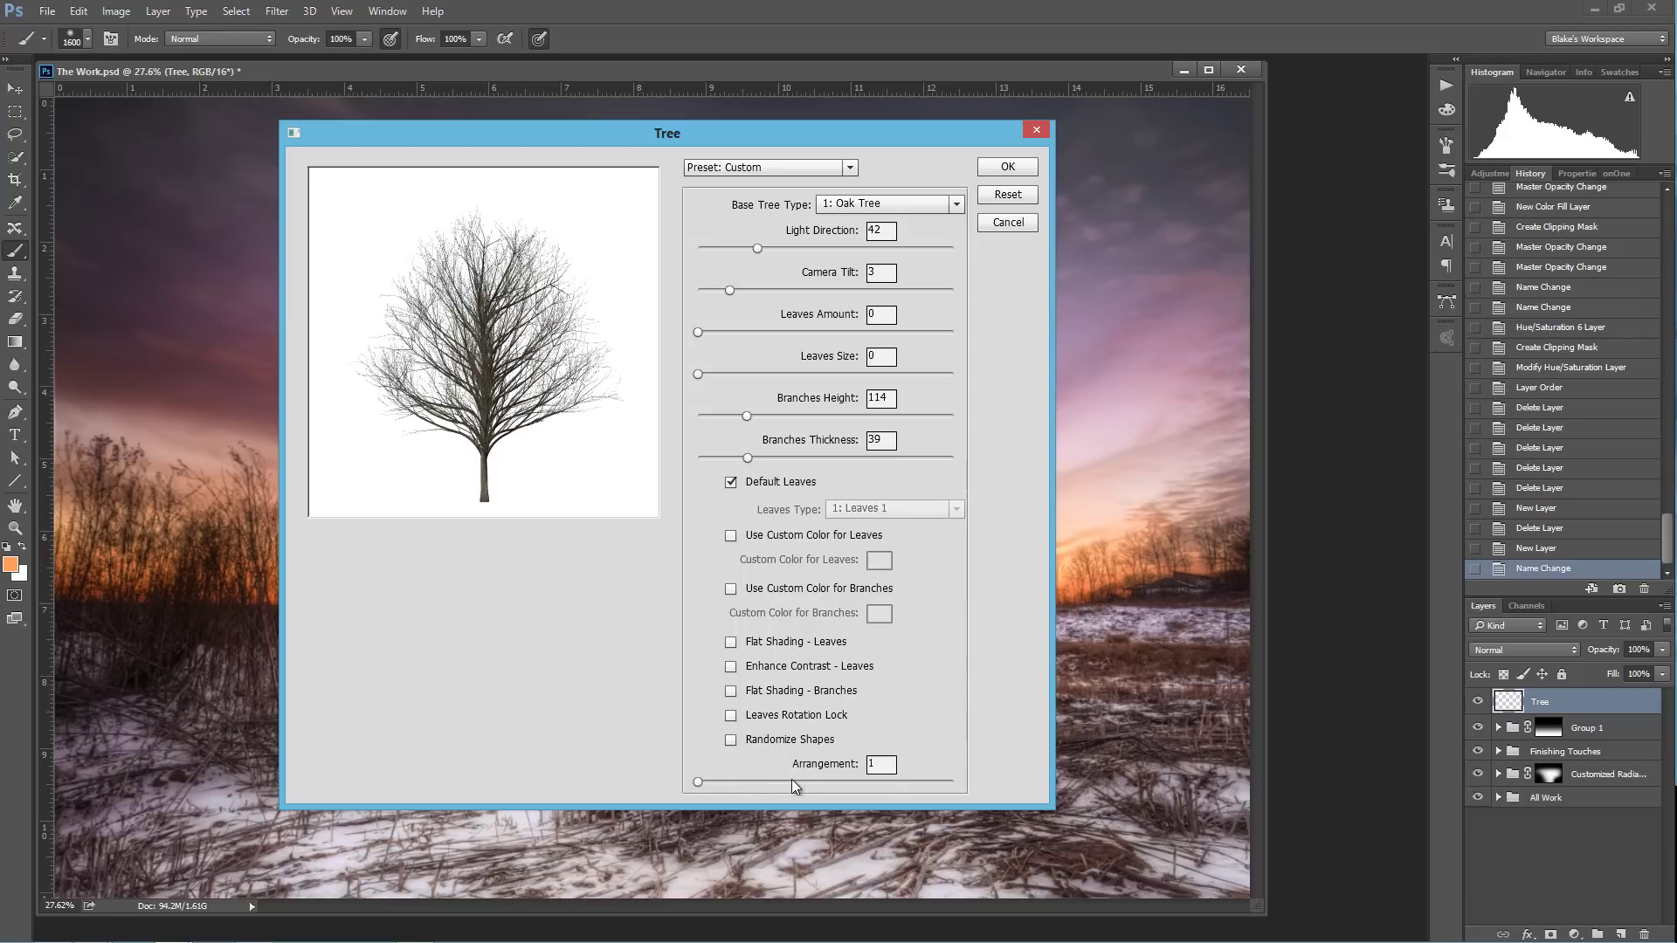
{"action": "left_click_drag", "start_coordinate": [791, 779], "coordinate": [960, 784]}
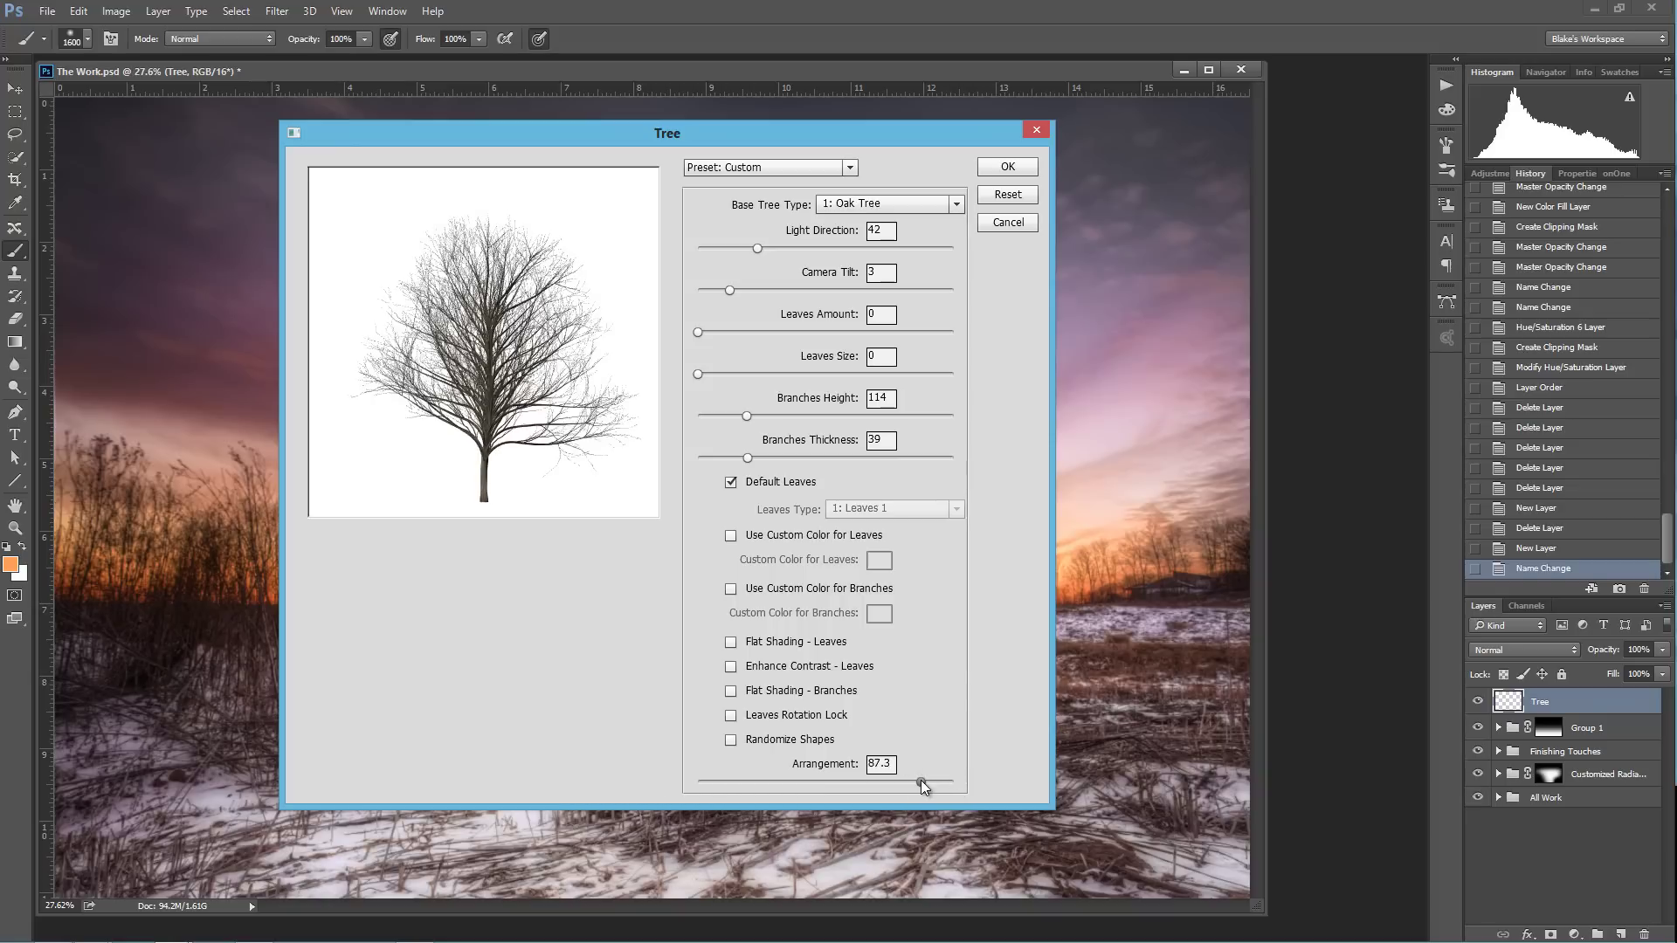
{"action": "left_click_drag", "start_coordinate": [921, 779], "coordinate": [737, 784]}
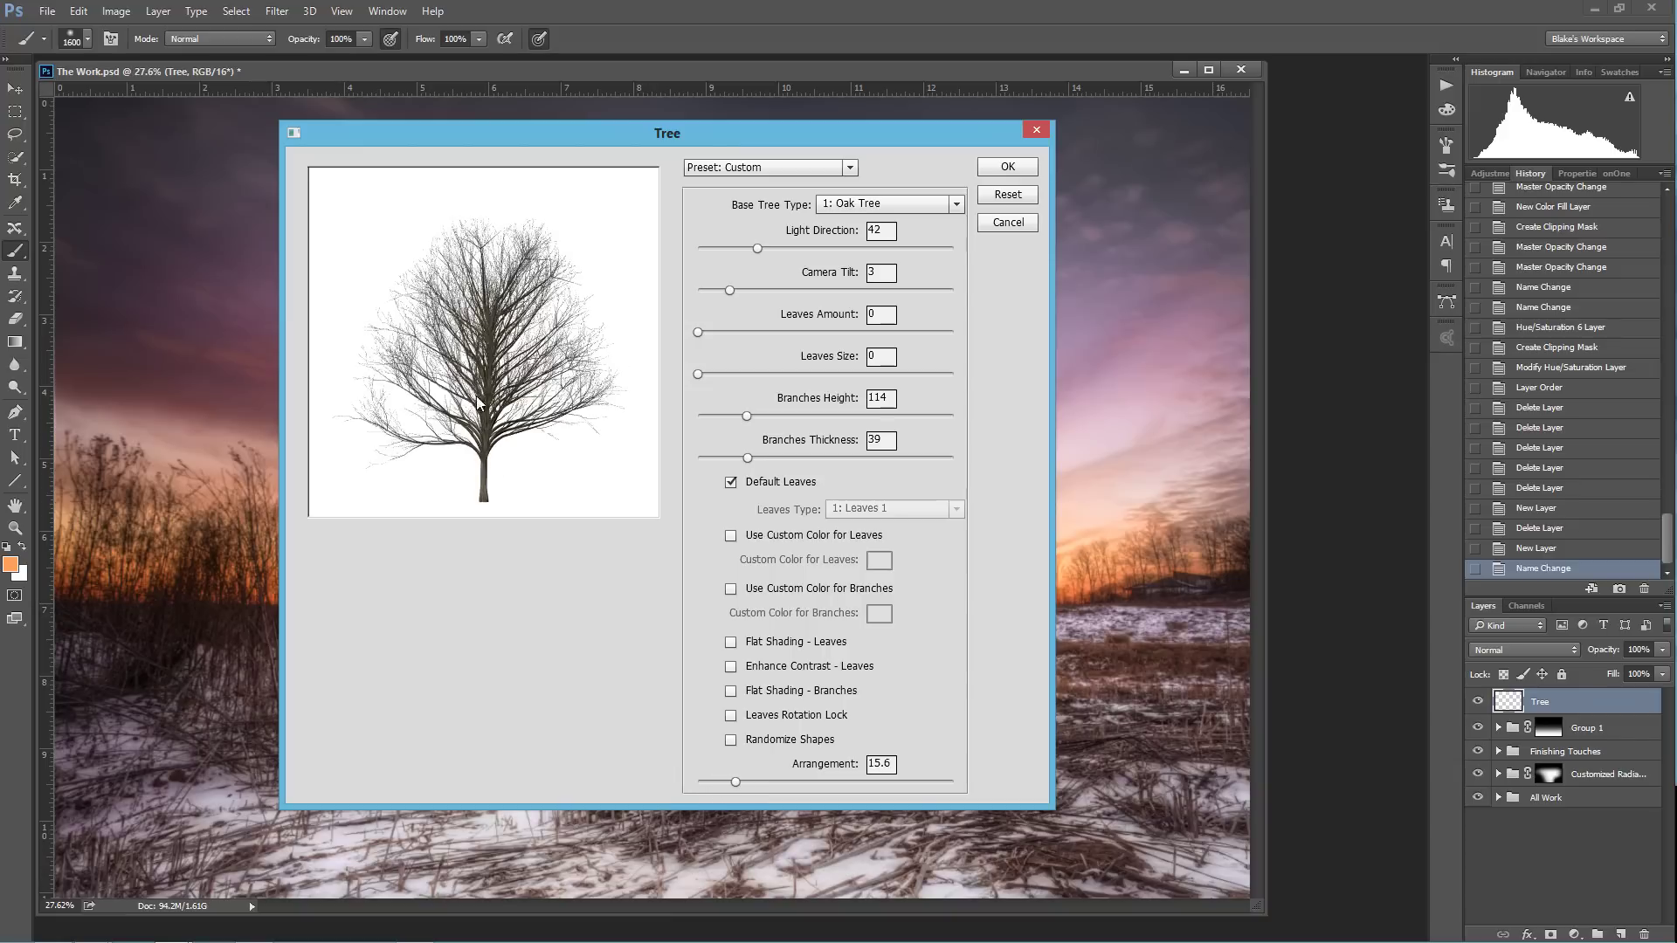
{"action": "left_click", "coordinate": [1010, 169]}
{"action": "left_click", "coordinate": [1007, 167]}
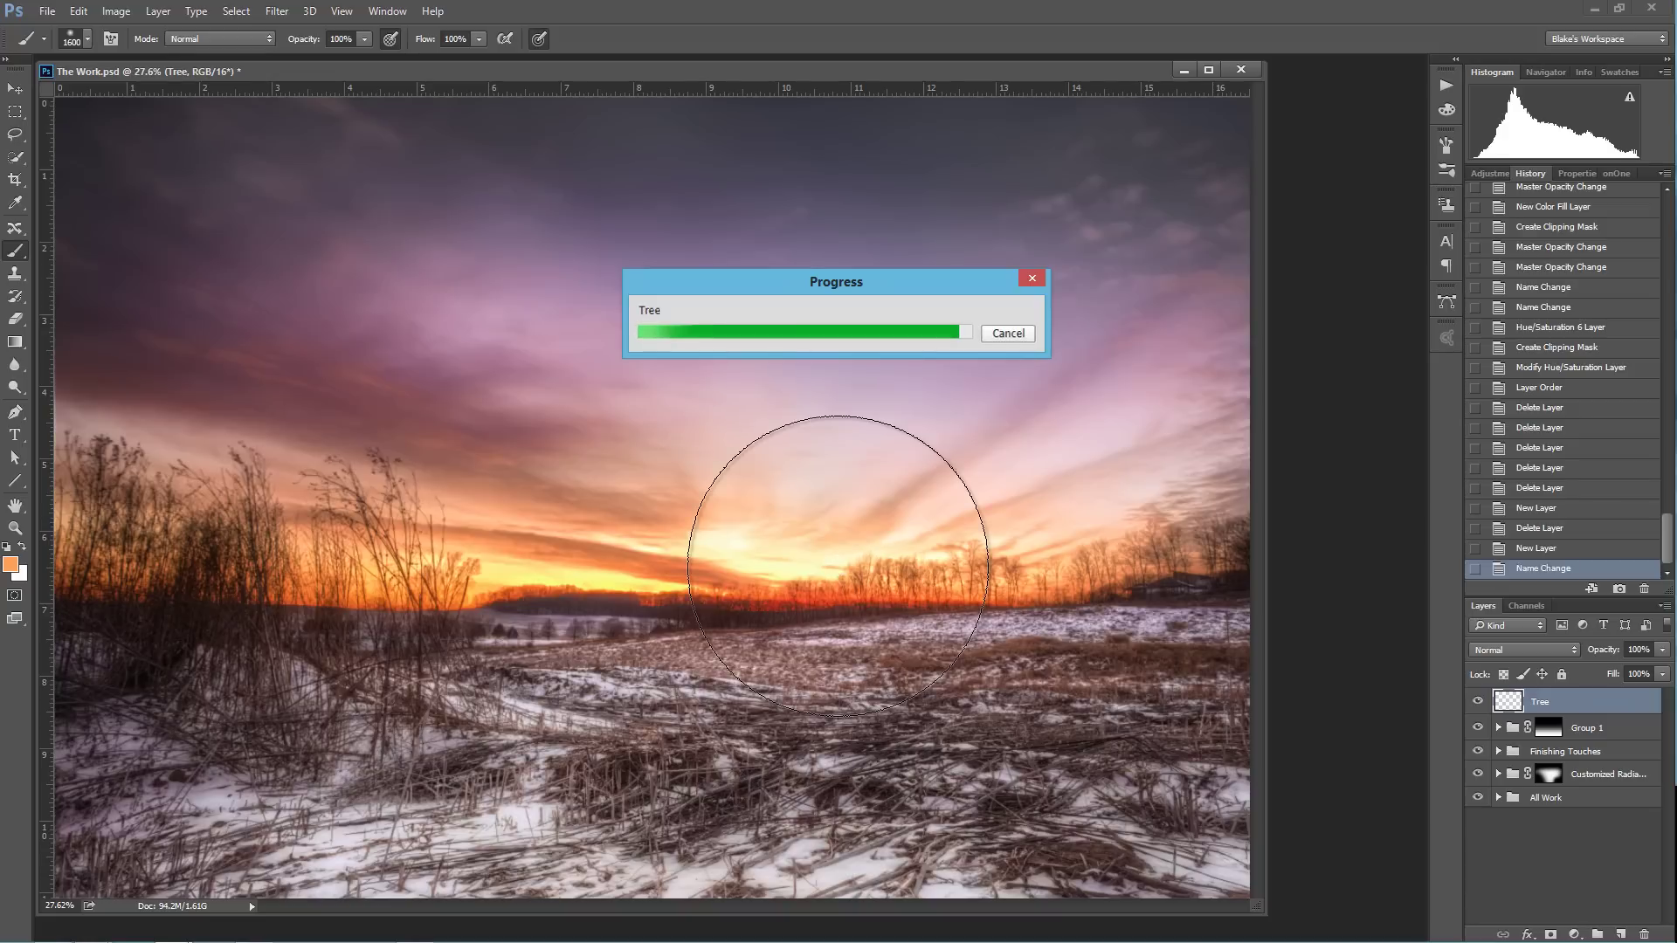
Move the rendered tree to the right of the sunset, rooting its trunk near the horizon.
{"action": "key", "text": "v"}
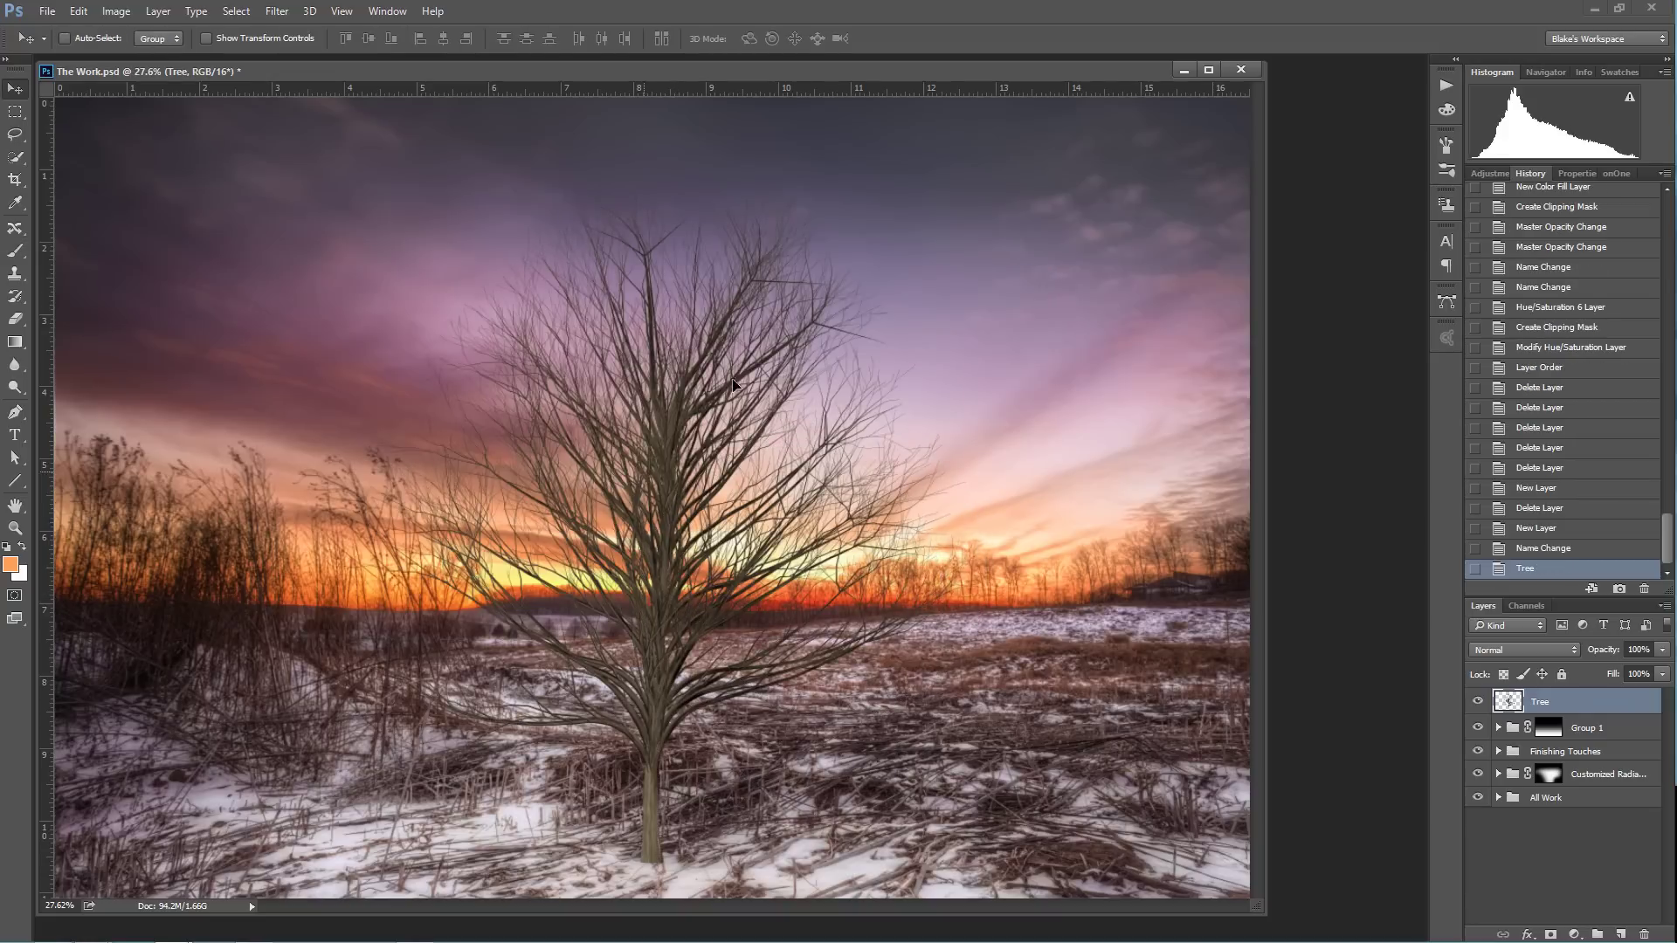
{"action": "mouse_move", "coordinate": [776, 280]}
{"action": "left_mouse_down"}
{"action": "mouse_move", "coordinate": [972, 286]}
{"action": "mouse_move", "coordinate": [541, 291]}
{"action": "mouse_move", "coordinate": [1014, 293]}
{"action": "mouse_move", "coordinate": [381, 498]}
{"action": "mouse_move", "coordinate": [533, 472]}
{"action": "mouse_move", "coordinate": [501, 501]}
{"action": "mouse_move", "coordinate": [369, 406]}
{"action": "mouse_move", "coordinate": [290, 469]}
{"action": "mouse_move", "coordinate": [523, 475]}
{"action": "mouse_move", "coordinate": [813, 405]}
{"action": "mouse_move", "coordinate": [1044, 274]}
{"action": "mouse_move", "coordinate": [1025, 264]}
{"action": "left_mouse_up"}
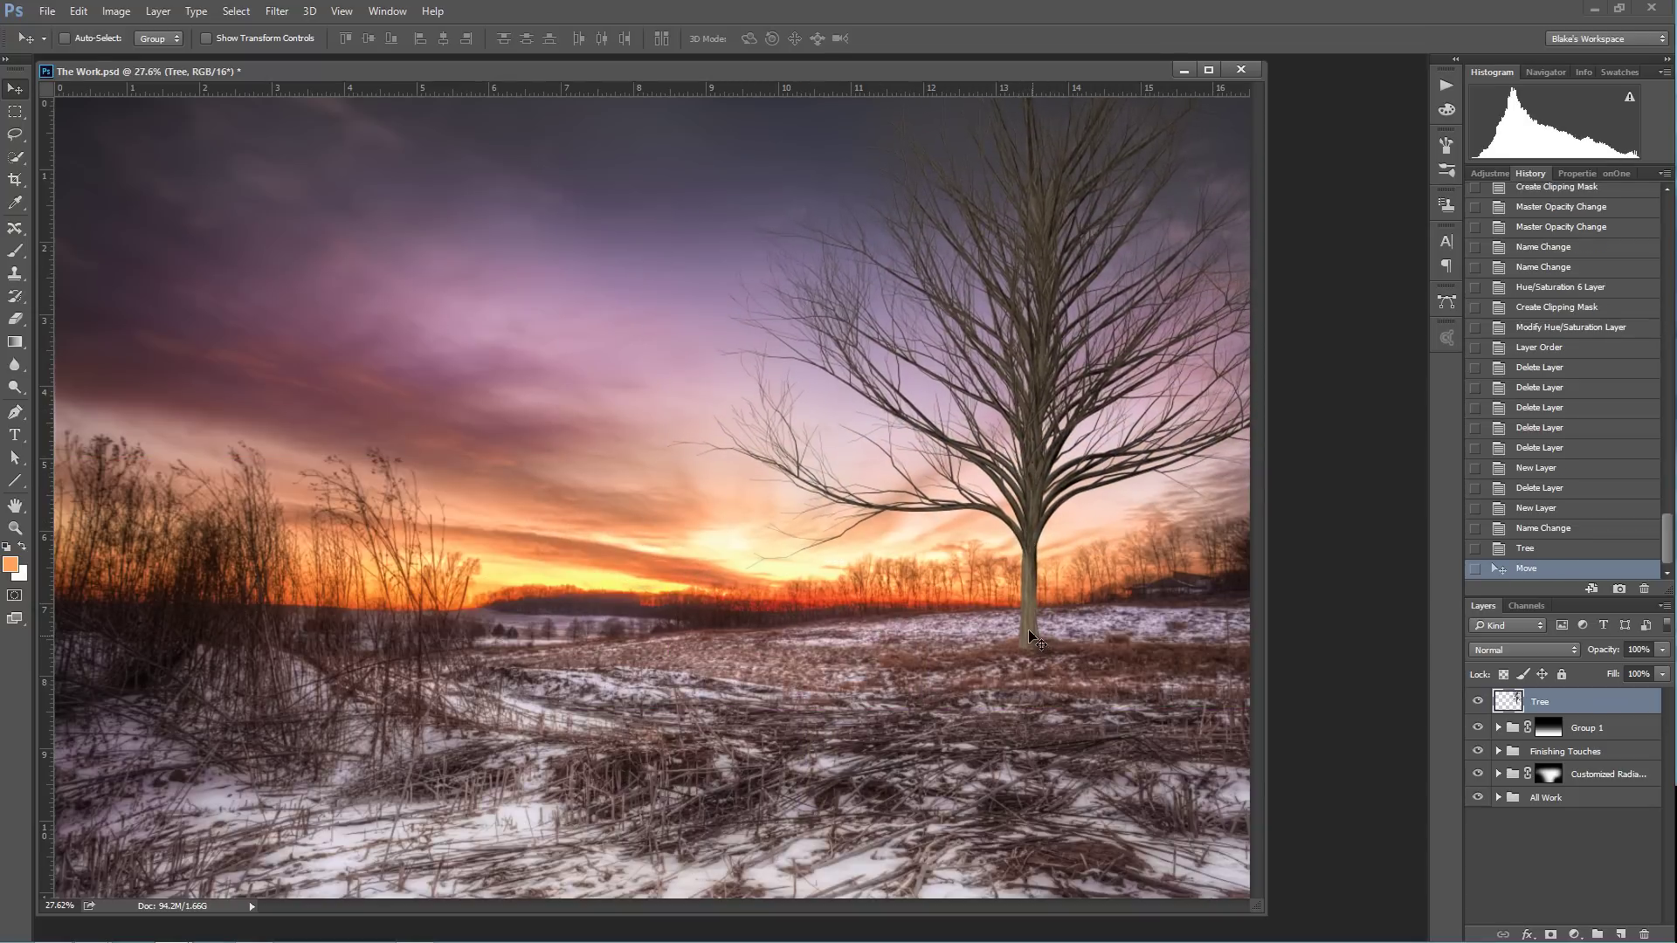
{"action": "mouse_move", "coordinate": [1012, 533]}
{"action": "left_mouse_down"}
{"action": "mouse_move", "coordinate": [836, 537]}
{"action": "mouse_move", "coordinate": [1049, 524]}
{"action": "mouse_move", "coordinate": [1010, 532]}
{"action": "left_mouse_up"}
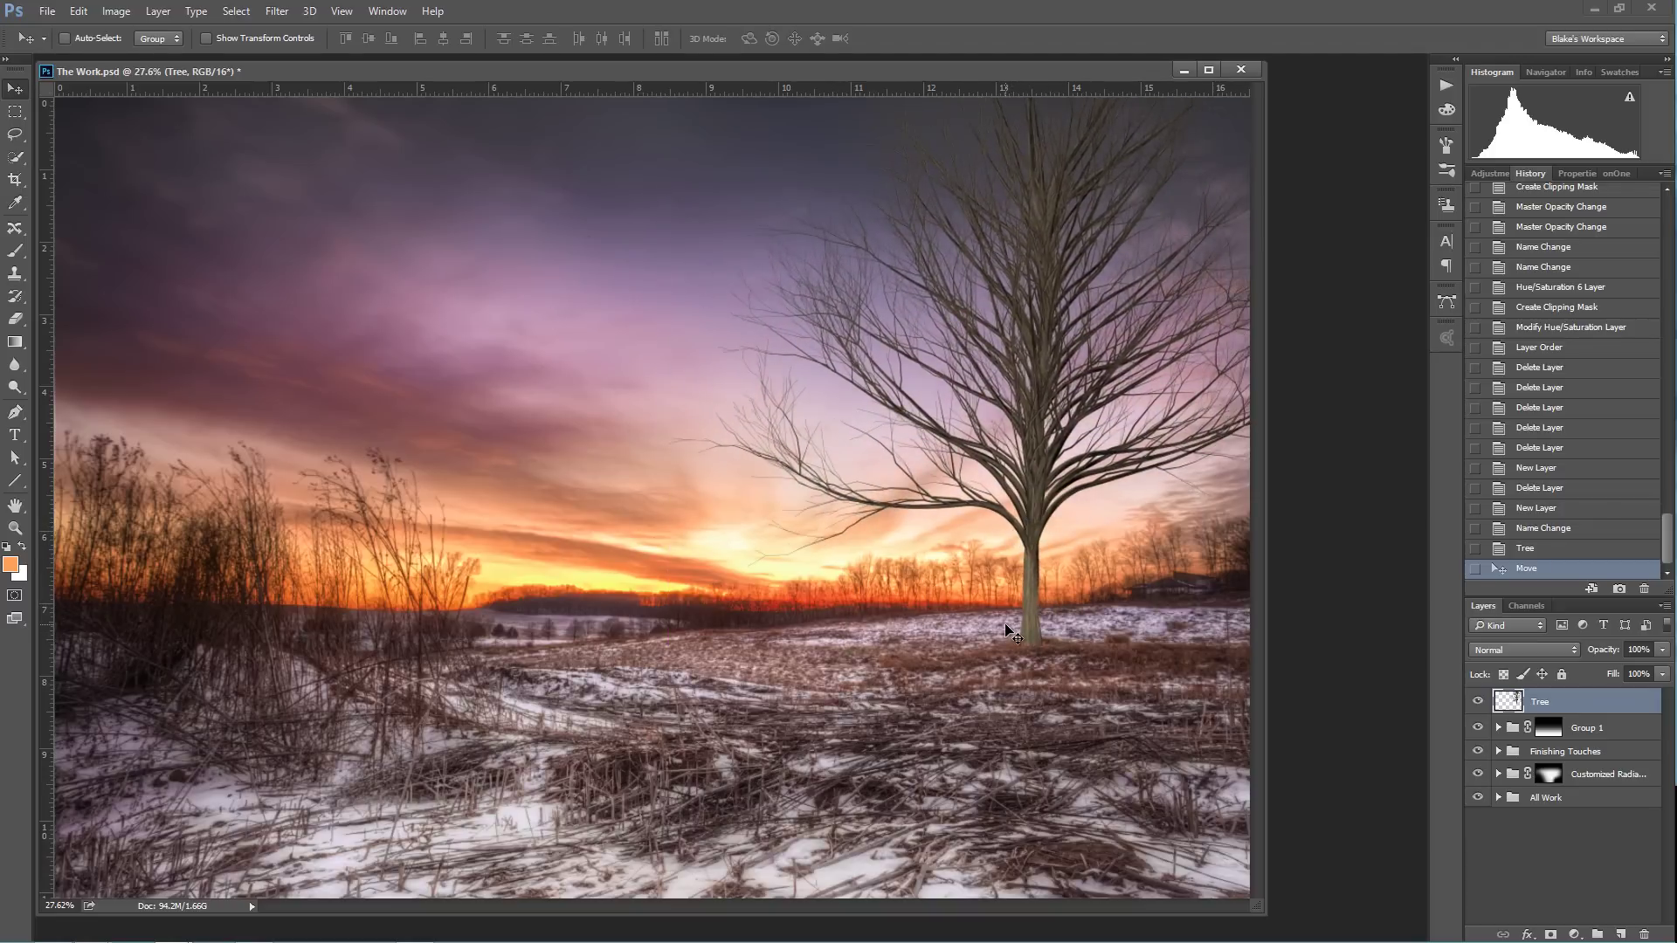
Scale the tree to about 90% and shift it so its trunk base rests on the ground.
{"action": "key", "text": "ctrl"}
{"action": "key", "text": "ctrl+t"}
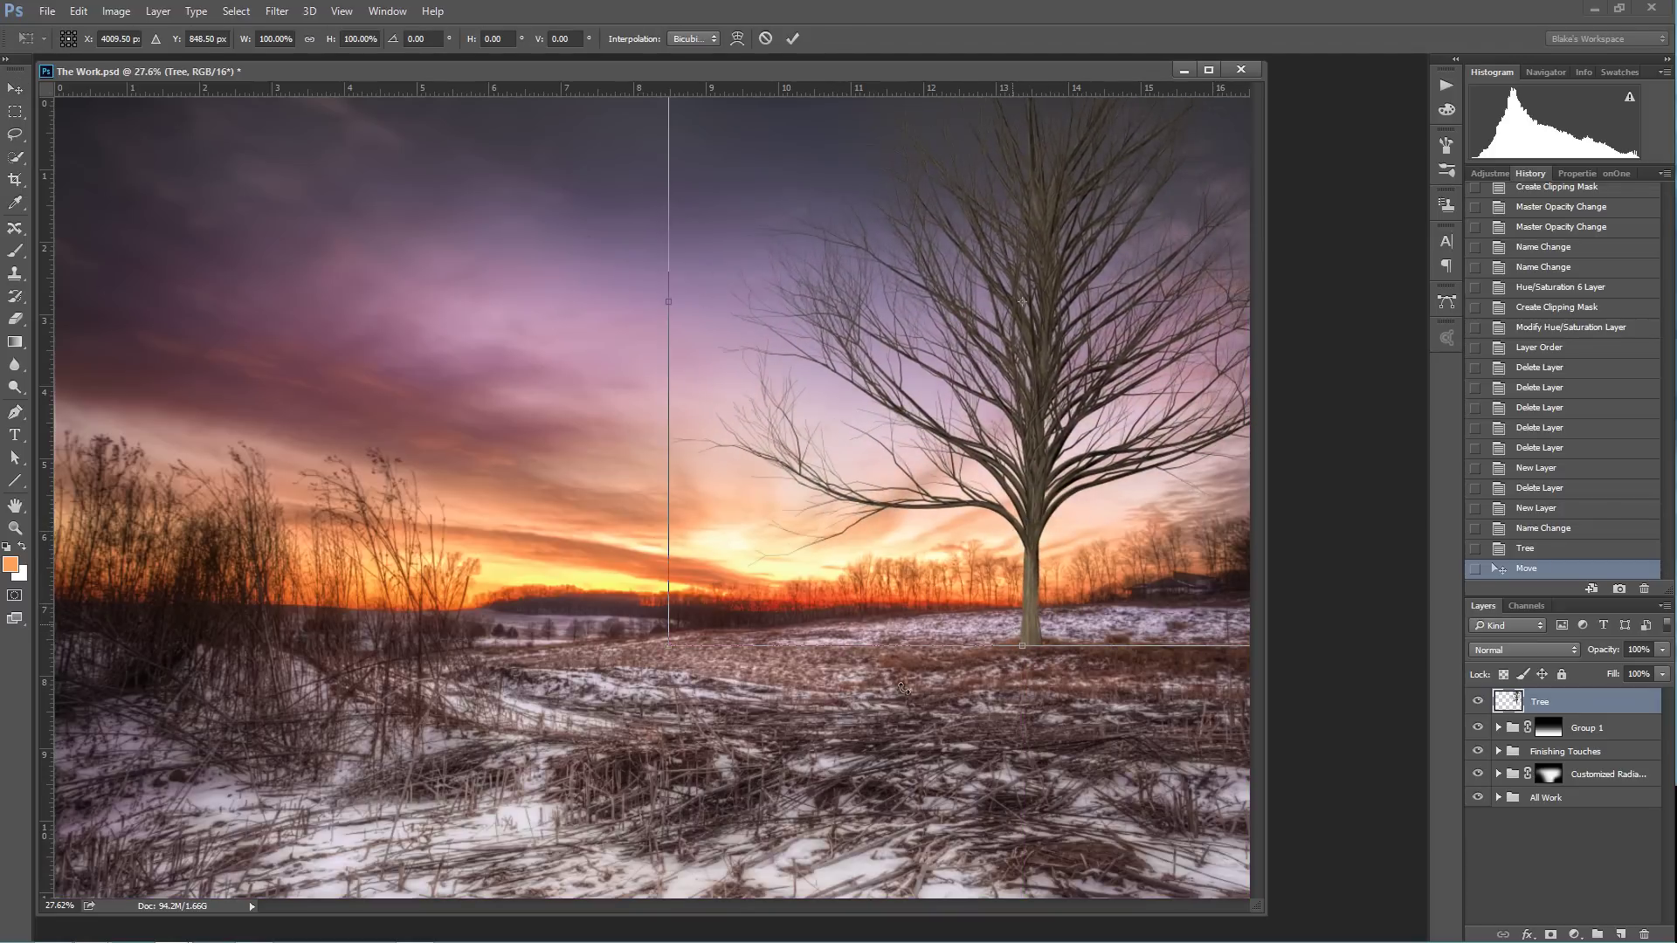
{"action": "left_click_drag", "start_coordinate": [670, 648], "coordinate": [790, 575]}
{"action": "left_click_drag", "start_coordinate": [891, 475], "coordinate": [857, 527]}
{"action": "left_click_drag", "start_coordinate": [902, 441], "coordinate": [974, 410]}
{"action": "key", "text": "Return"}
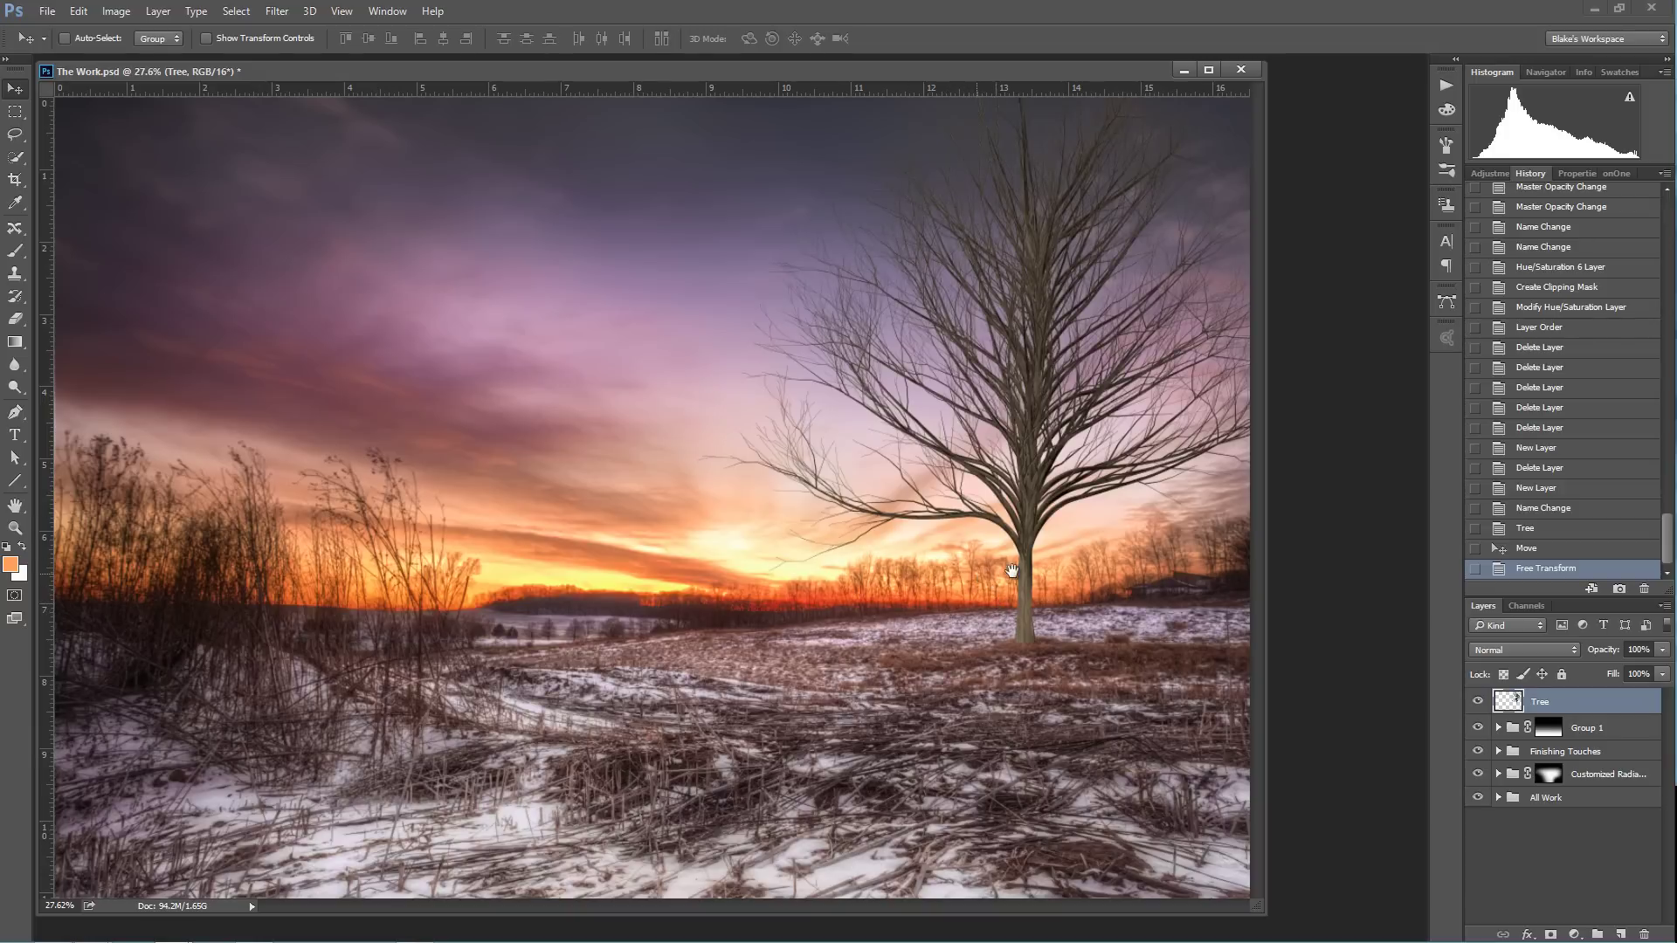
Zoom in to about 243% on the base of the tree trunk.
{"action": "left_click_drag", "start_coordinate": [1011, 559], "coordinate": [1164, 677]}
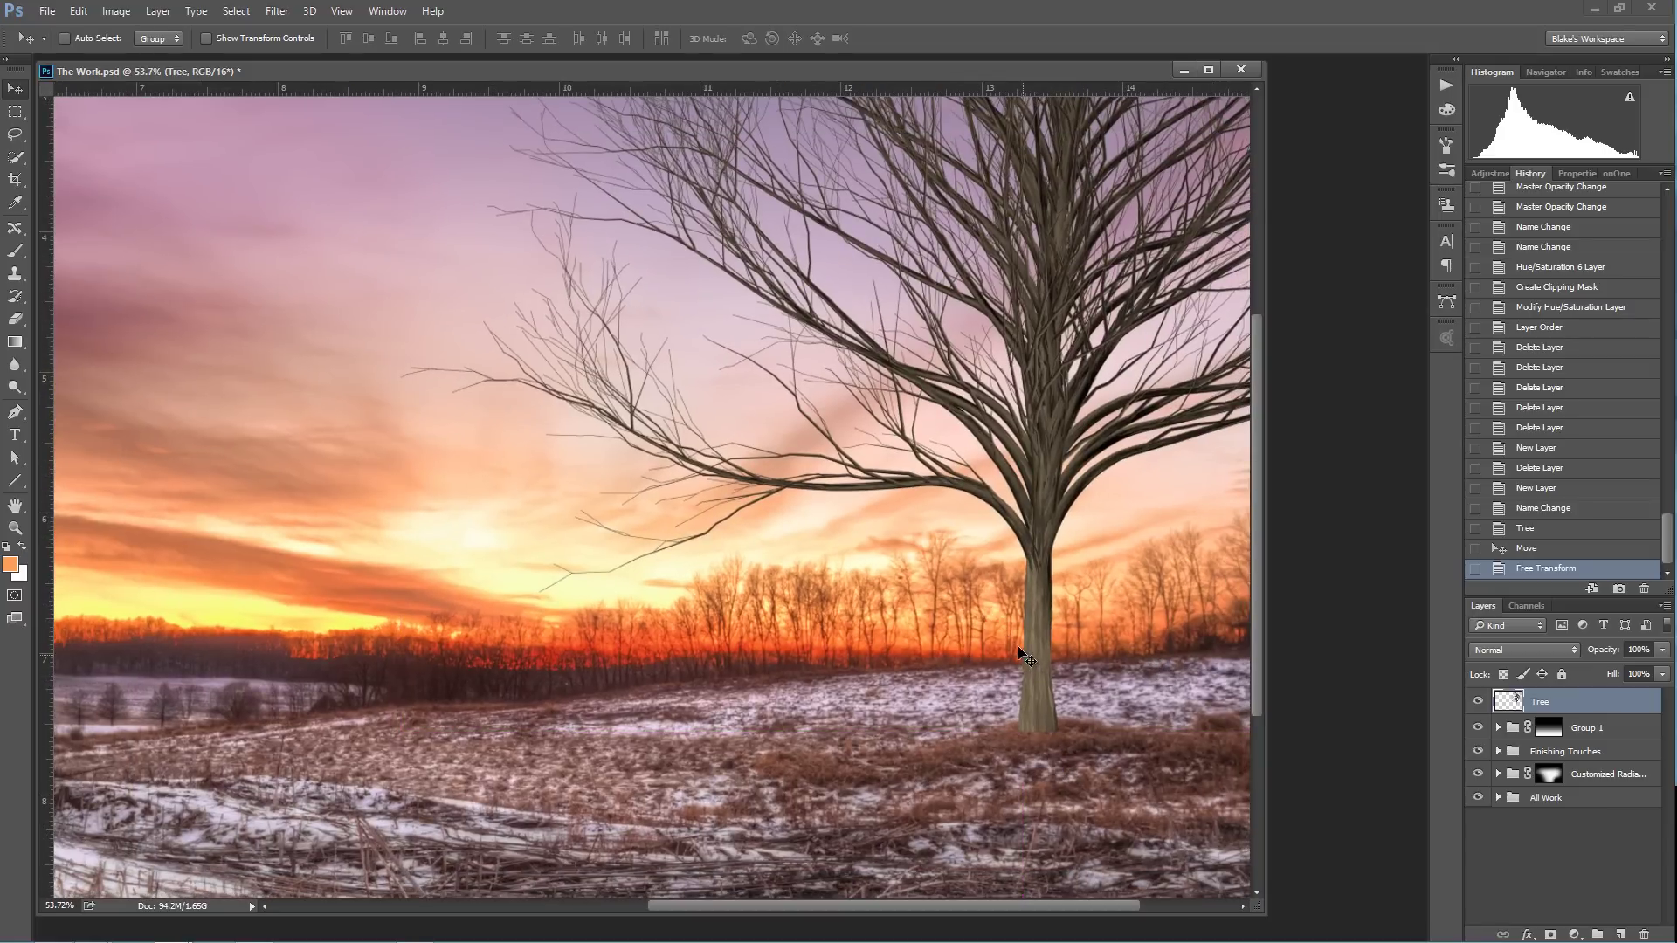
{"action": "scroll", "coordinate": [407, 657], "scroll_direction": "left", "scroll_amount": 10}
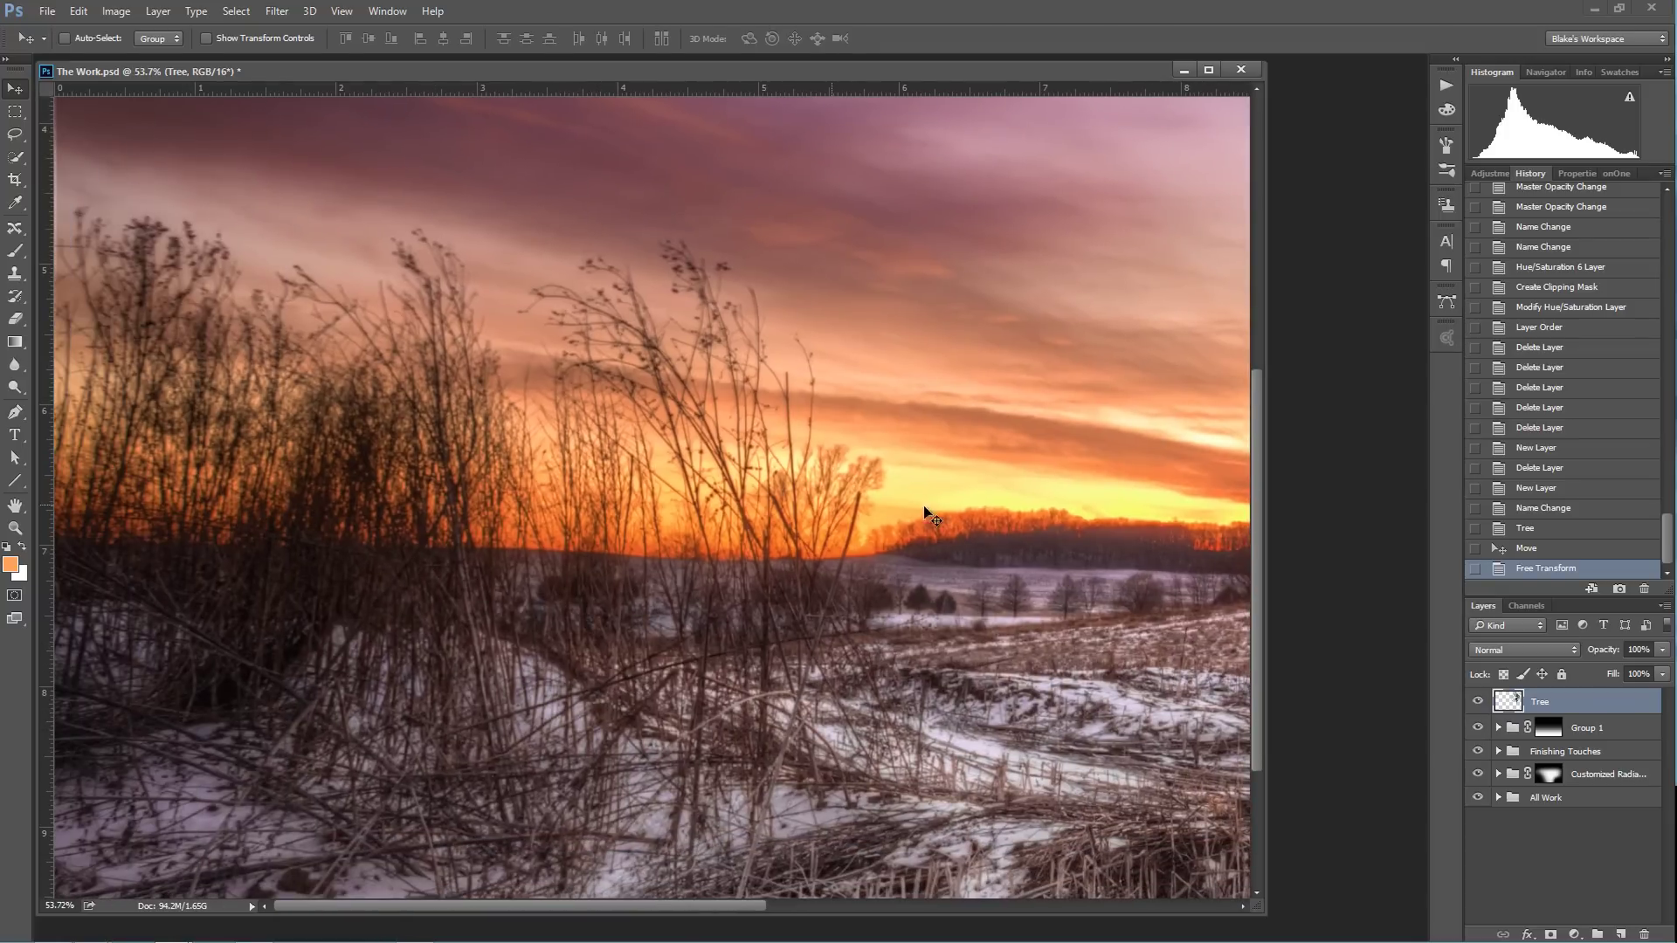
{"action": "scroll", "coordinate": [1109, 517], "scroll_direction": "right", "scroll_amount": 10}
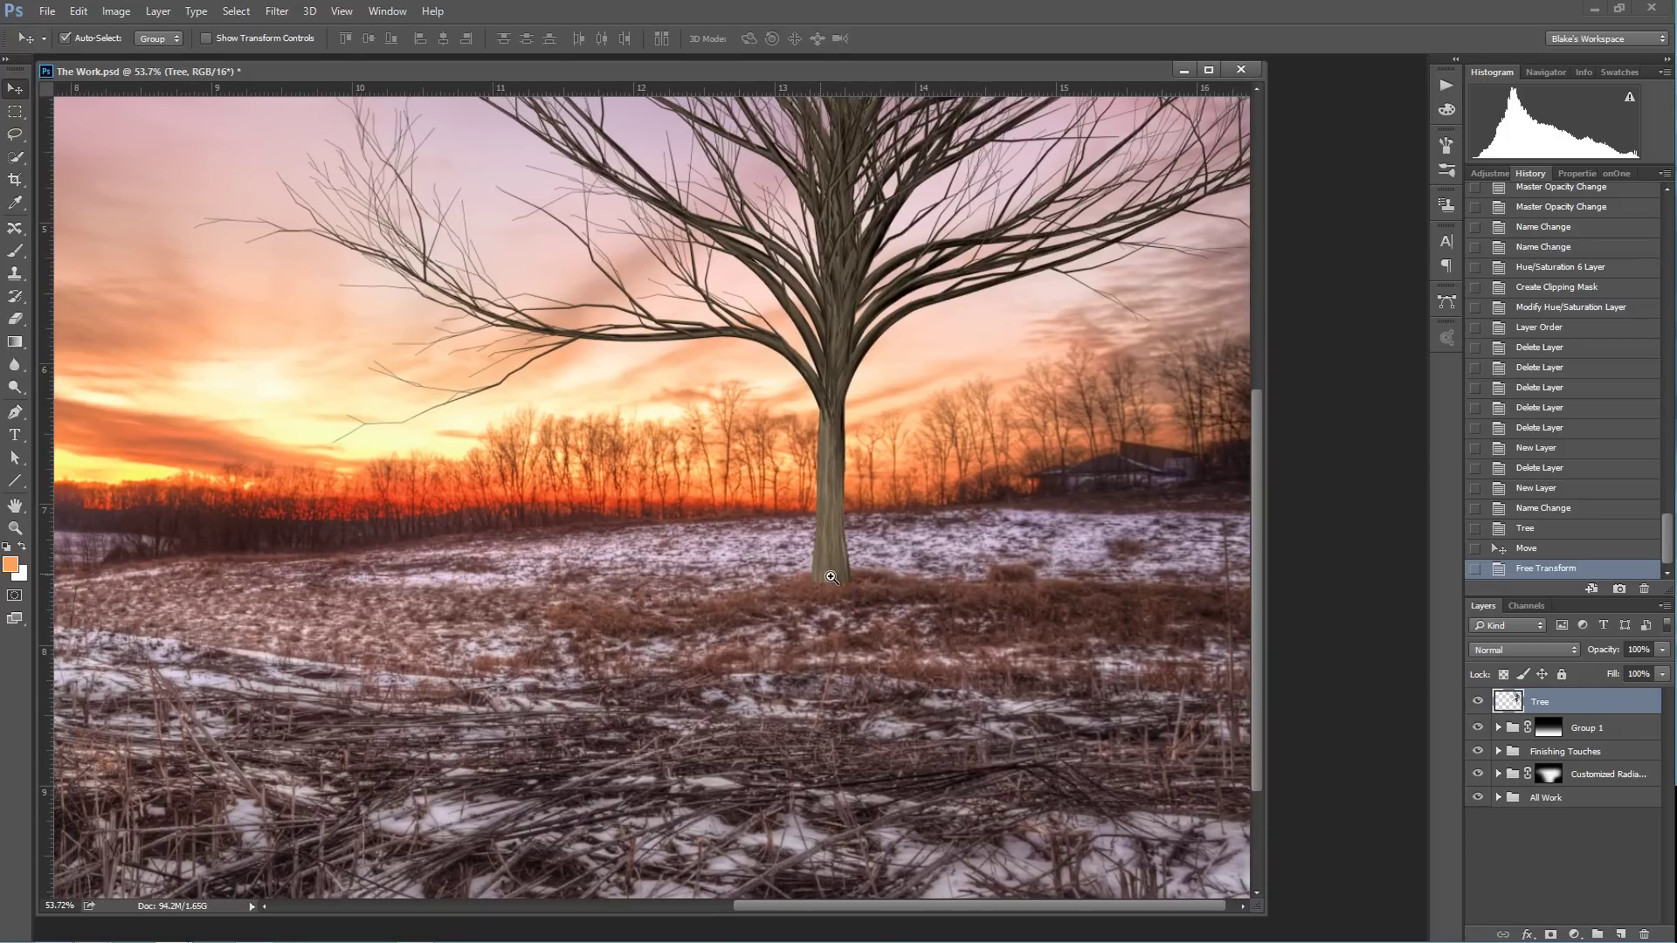
{"action": "left_click_drag", "start_coordinate": [831, 578], "coordinate": [1045, 629]}
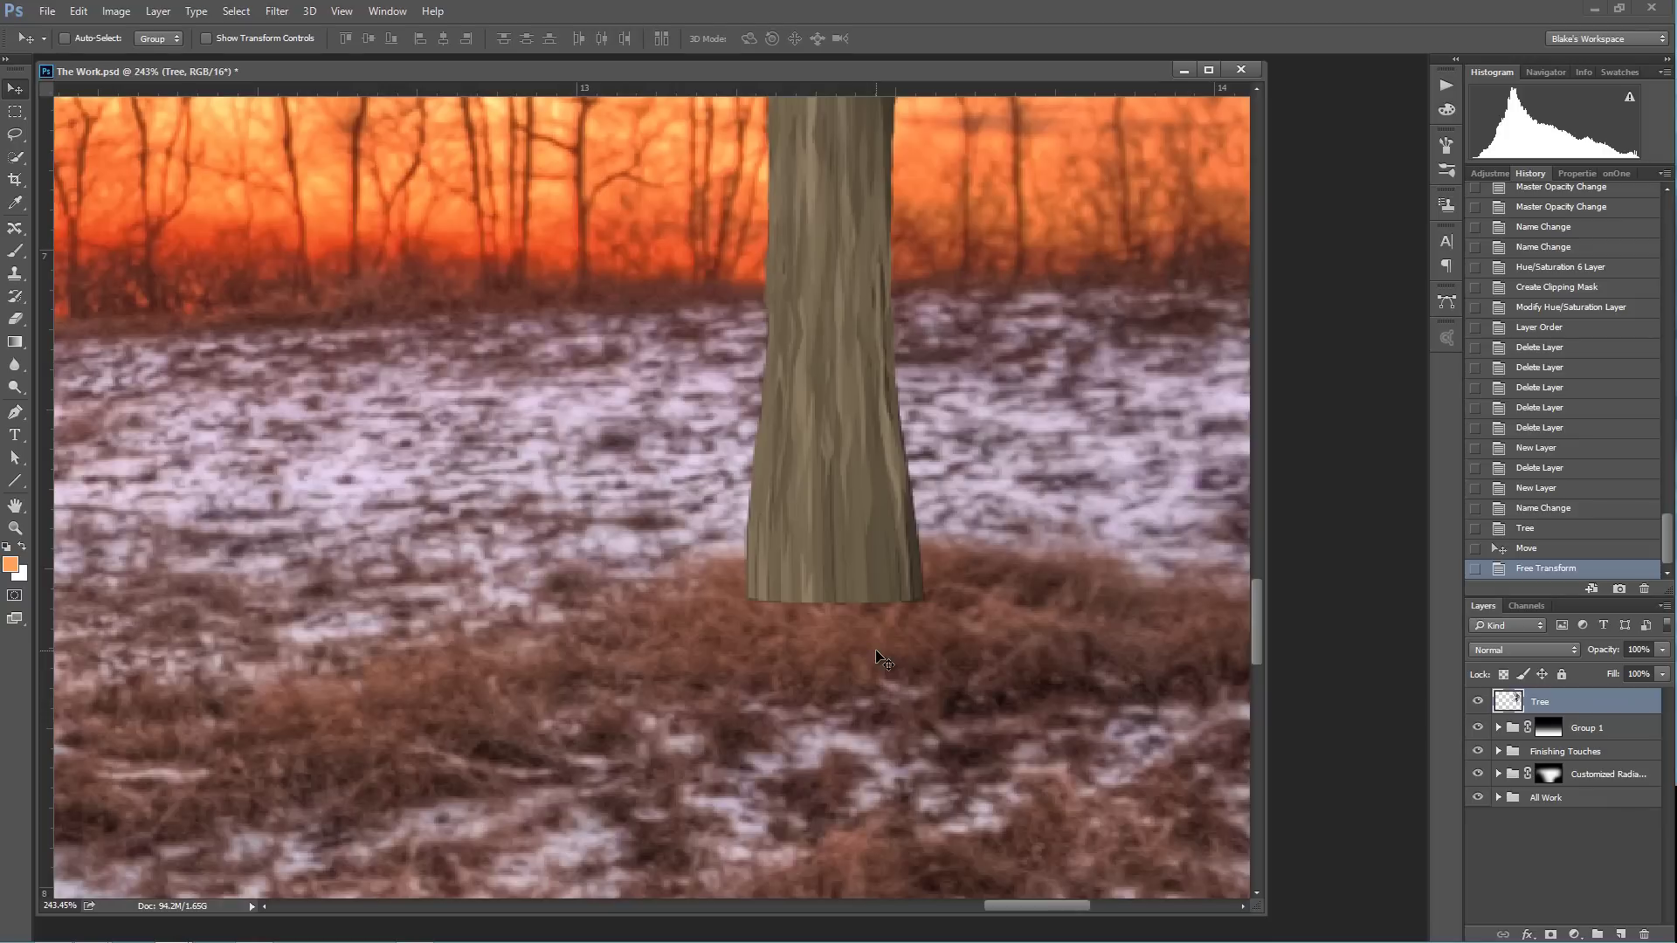
Apply Add Noise to the Tree layer at about 7.17% with Gaussian distribution.
{"action": "left_click", "coordinate": [283, 14]}
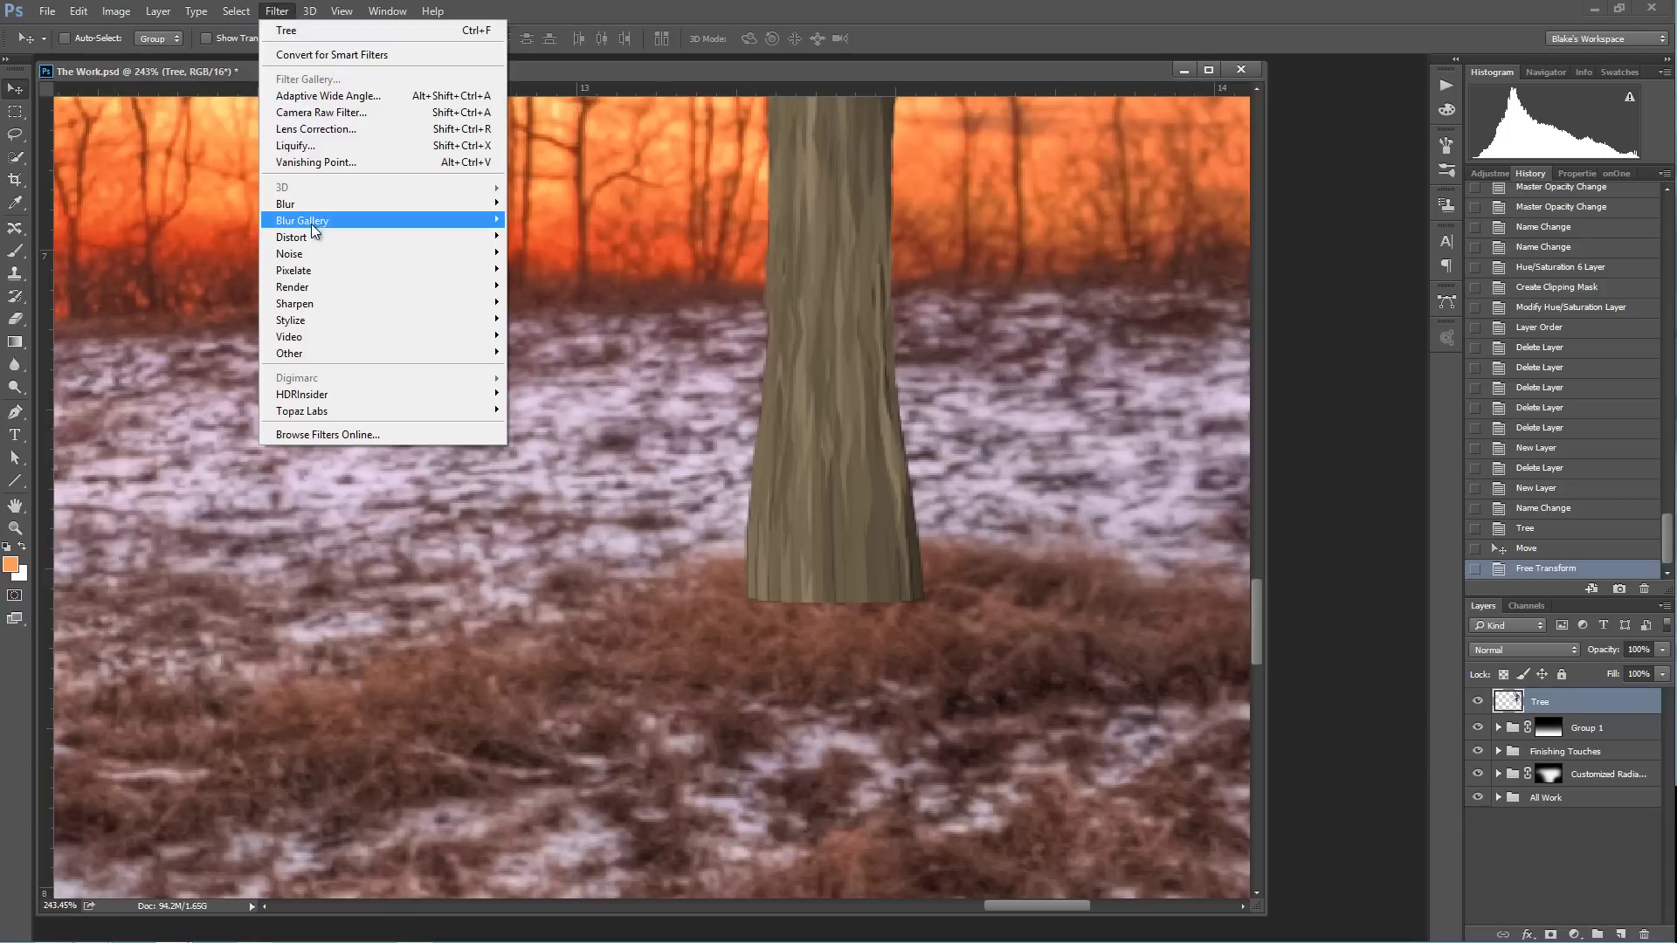
{"action": "mouse_move", "coordinate": [311, 255]}
{"action": "left_click", "coordinate": [187, 252]}
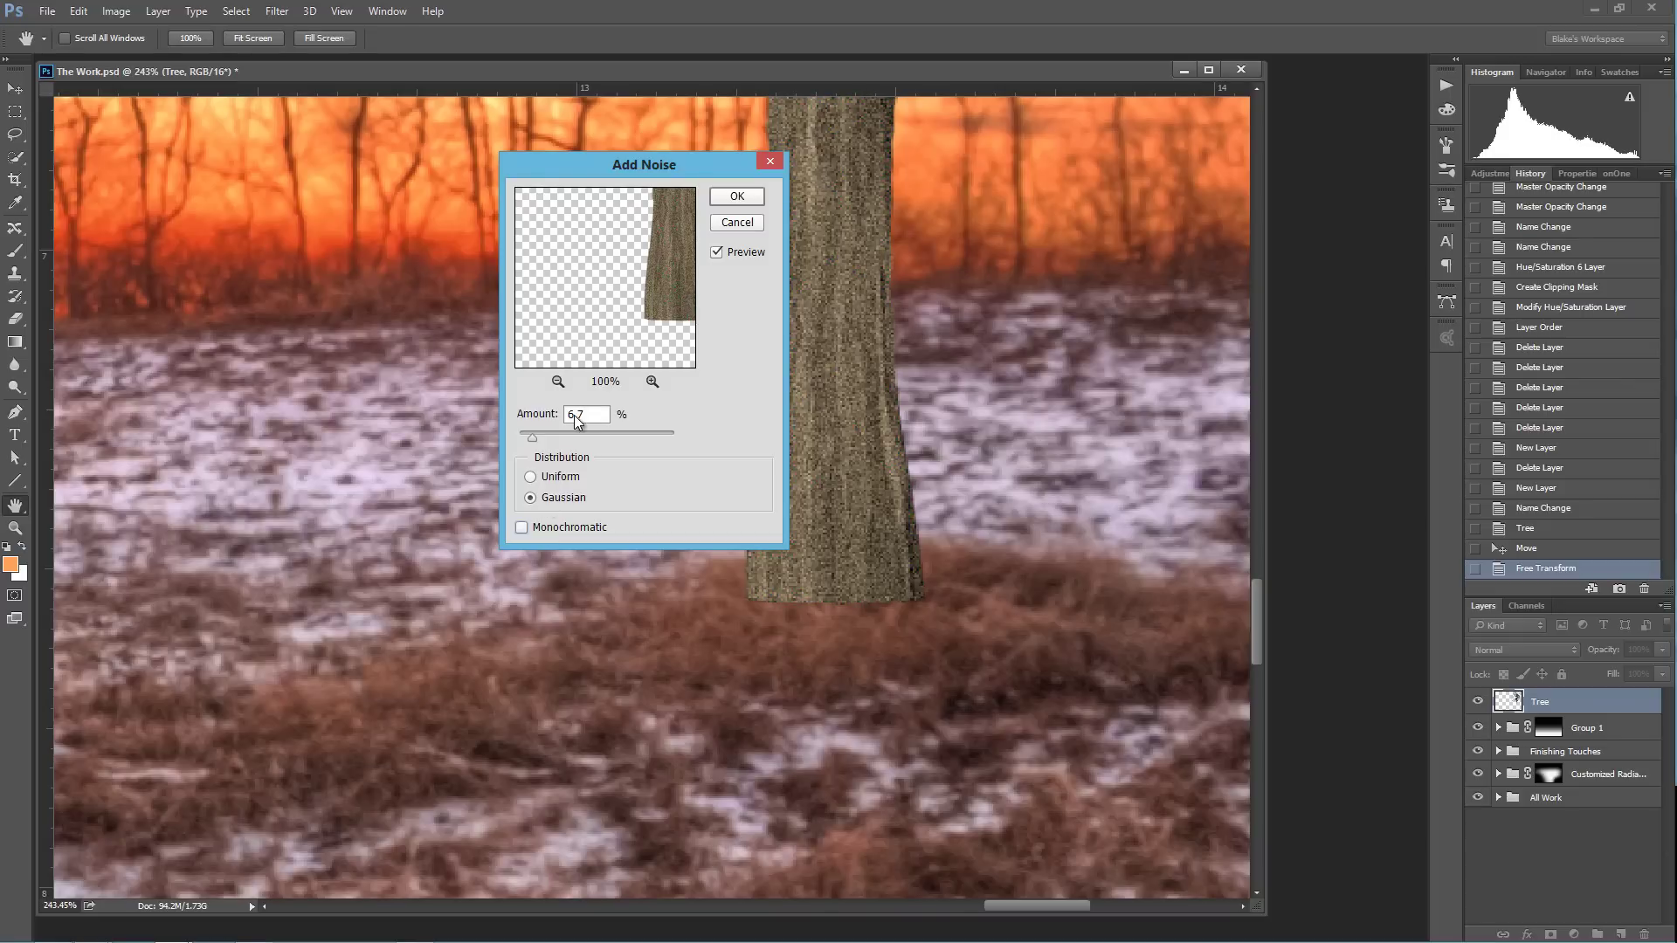
{"action": "left_click_drag", "start_coordinate": [532, 442], "coordinate": [543, 449]}
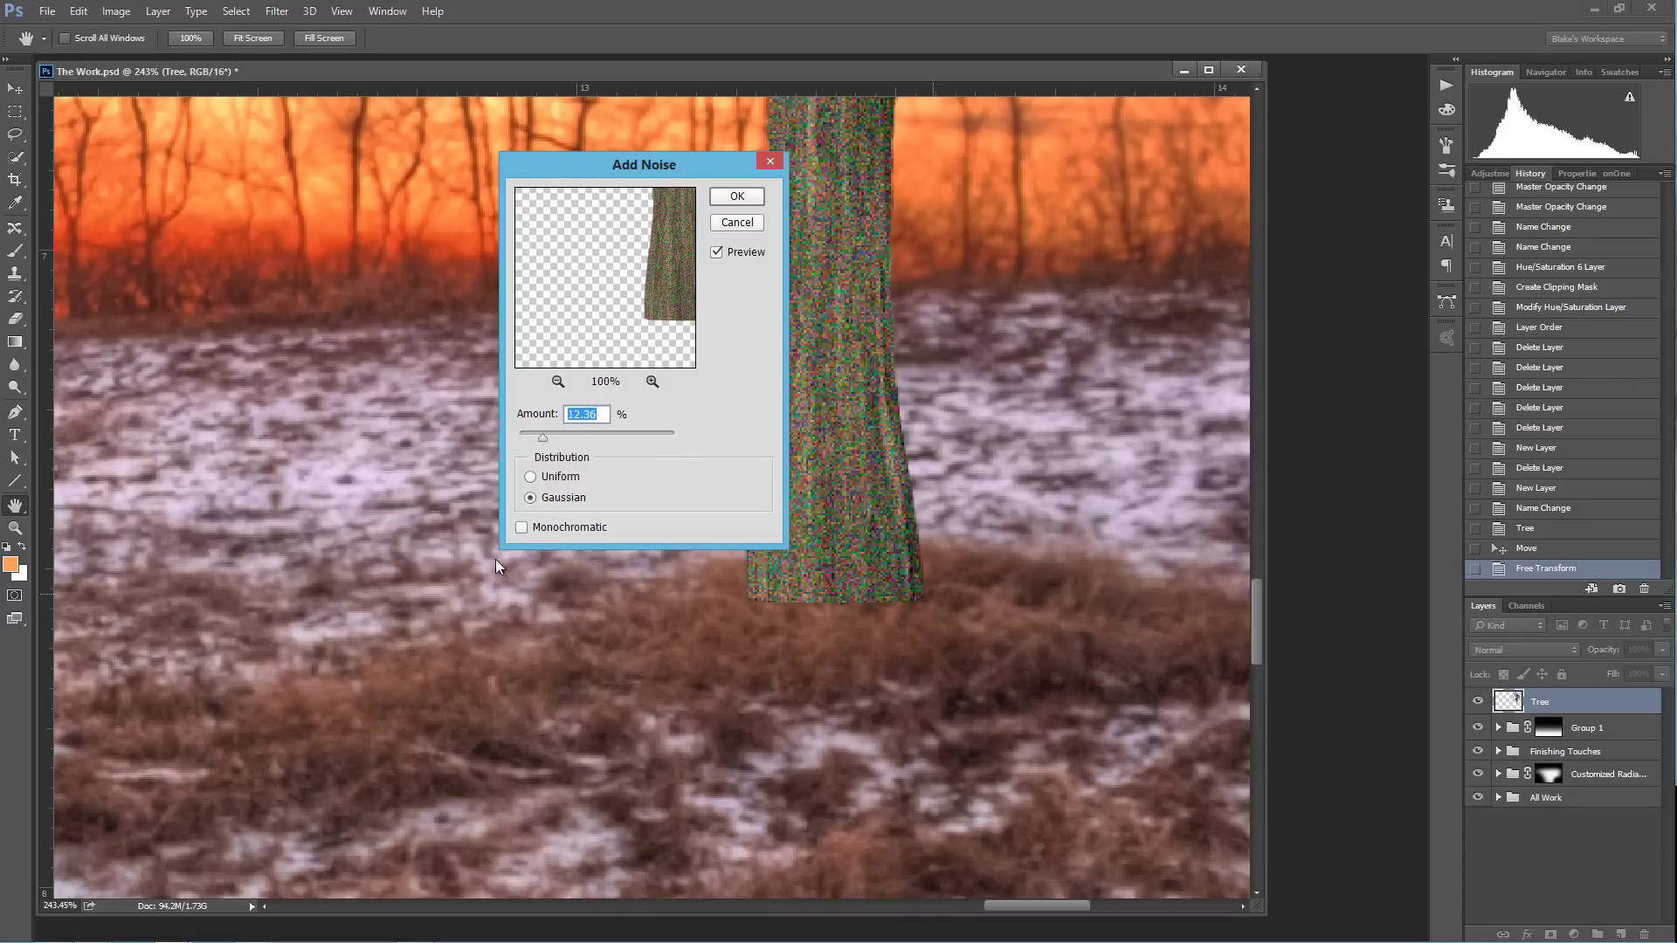
{"action": "left_click_drag", "start_coordinate": [543, 439], "coordinate": [524, 442]}
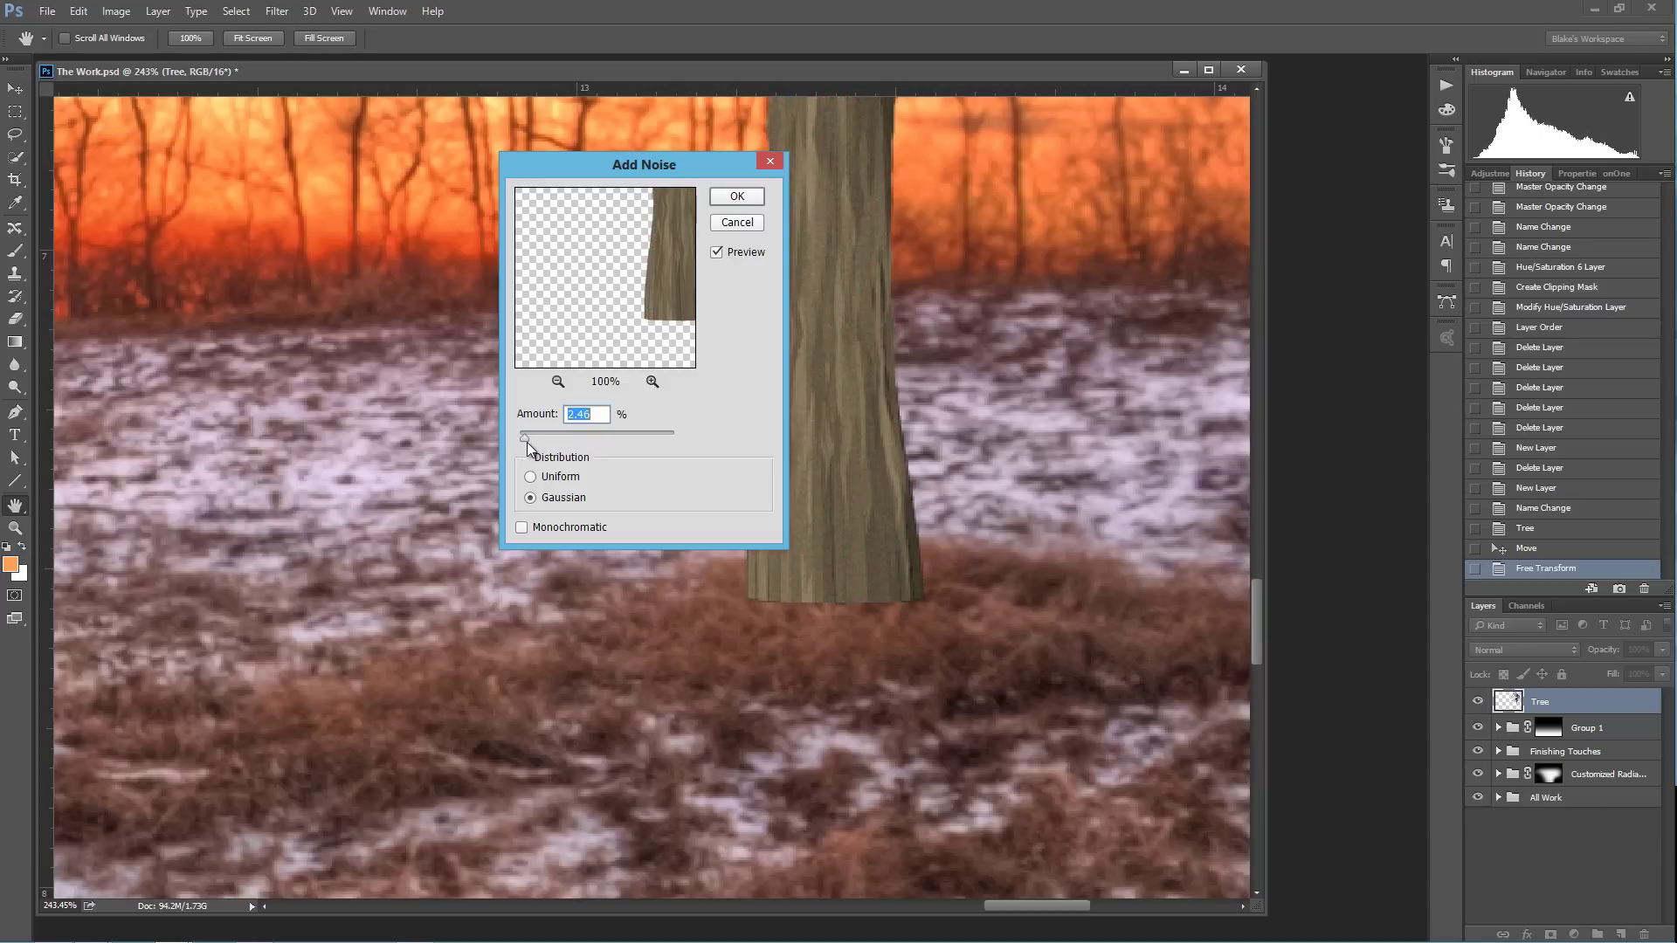
{"action": "left_click_drag", "start_coordinate": [528, 444], "coordinate": [536, 465]}
{"action": "left_click", "coordinate": [739, 196]}
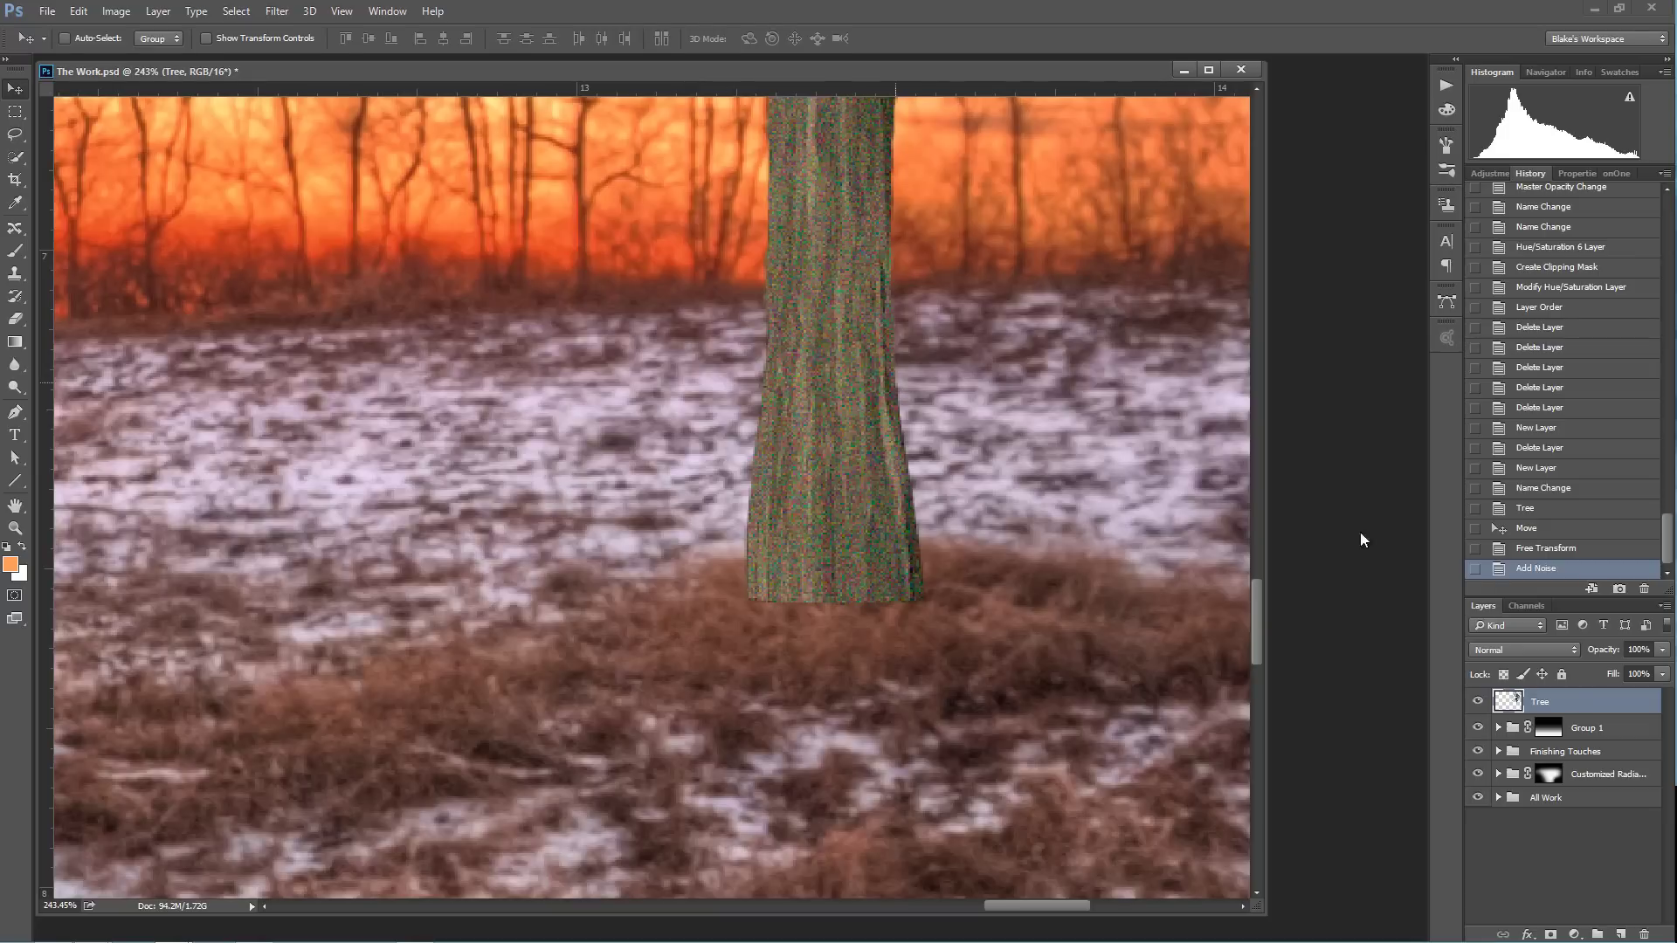
Add a Hue/Saturation adjustment clipped to the Tree layer with Master Saturation -52.
{"action": "left_click", "coordinate": [1575, 934]}
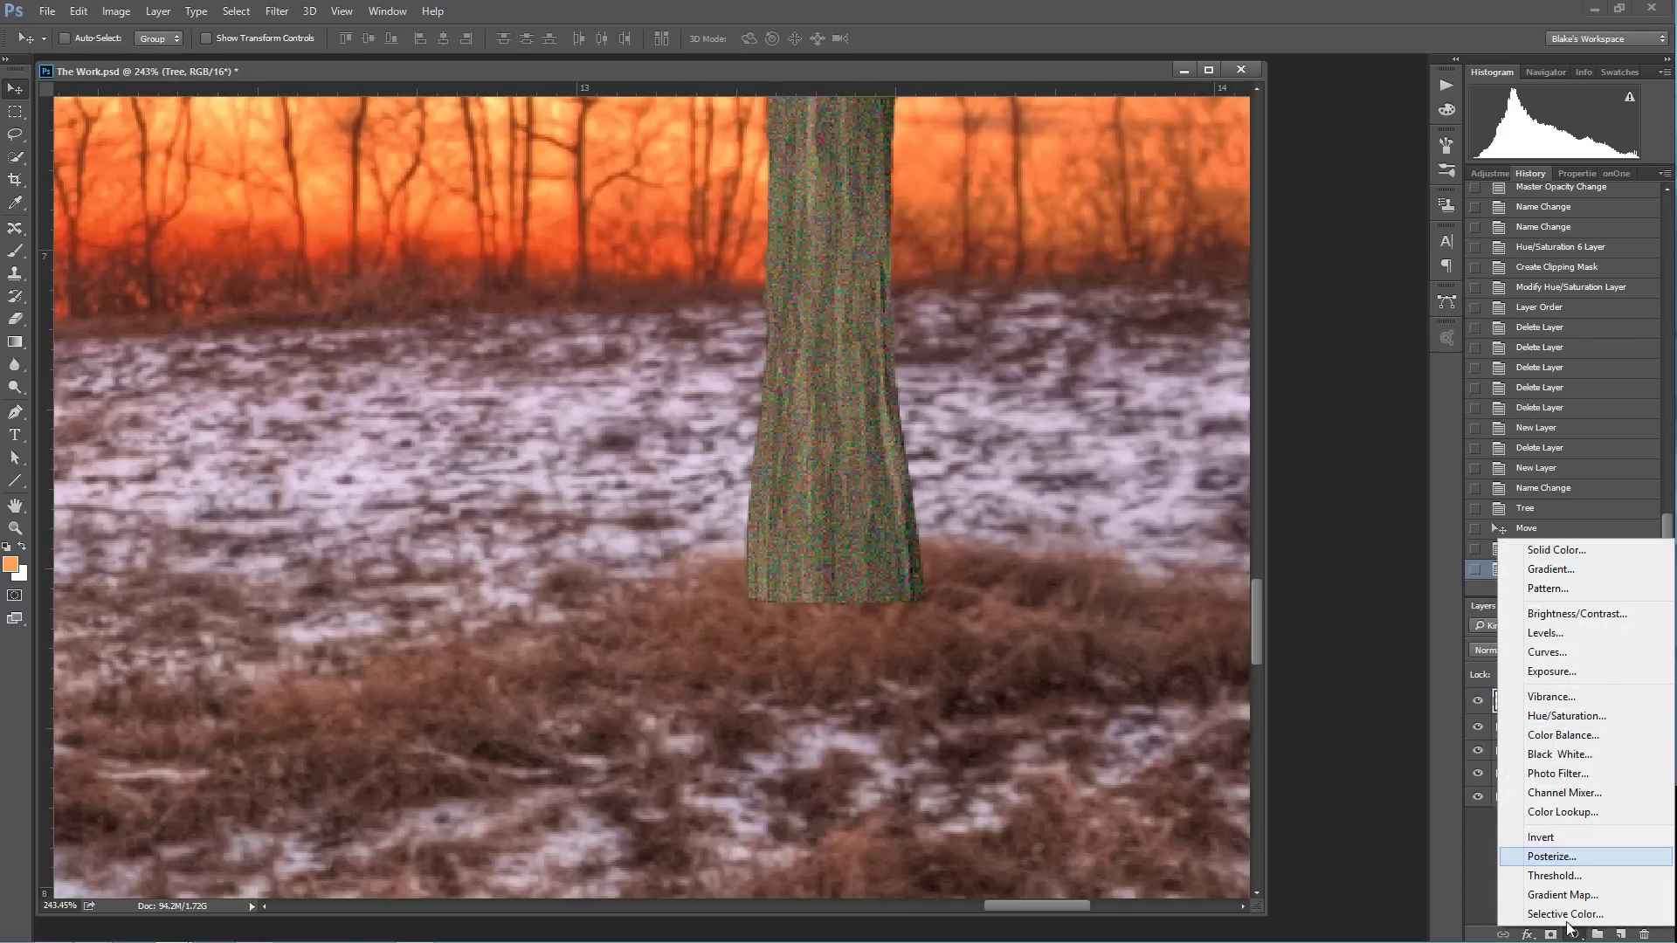
{"action": "left_click", "coordinate": [1568, 716]}
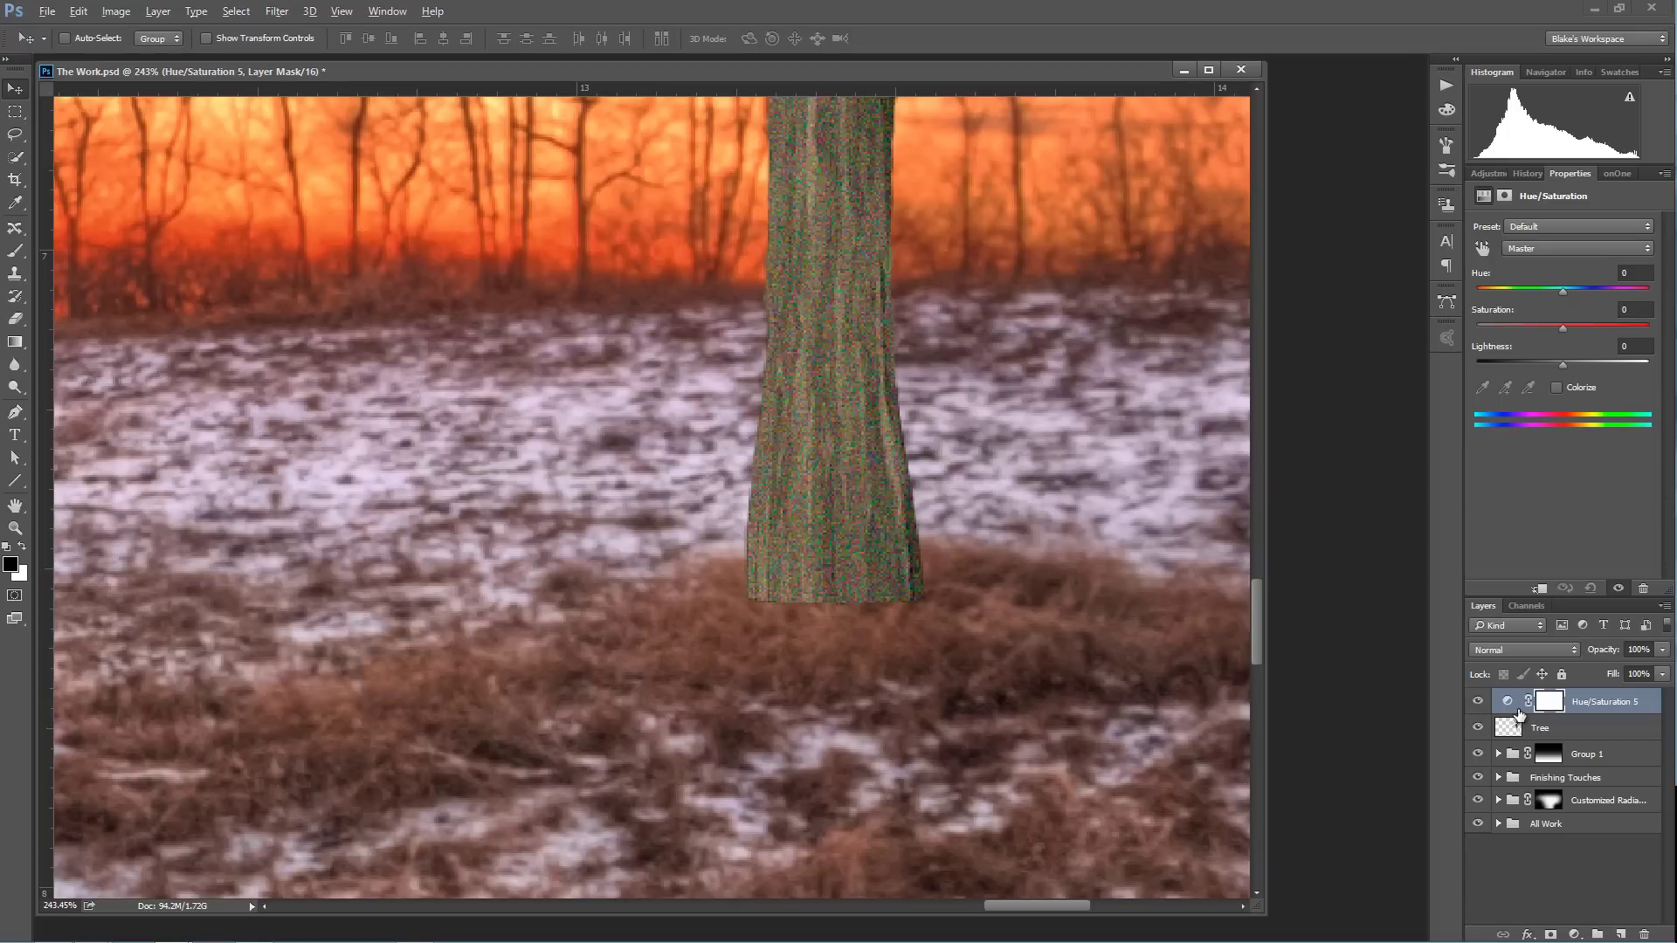
{"action": "left_click", "coordinate": [1518, 714], "text": "alt"}
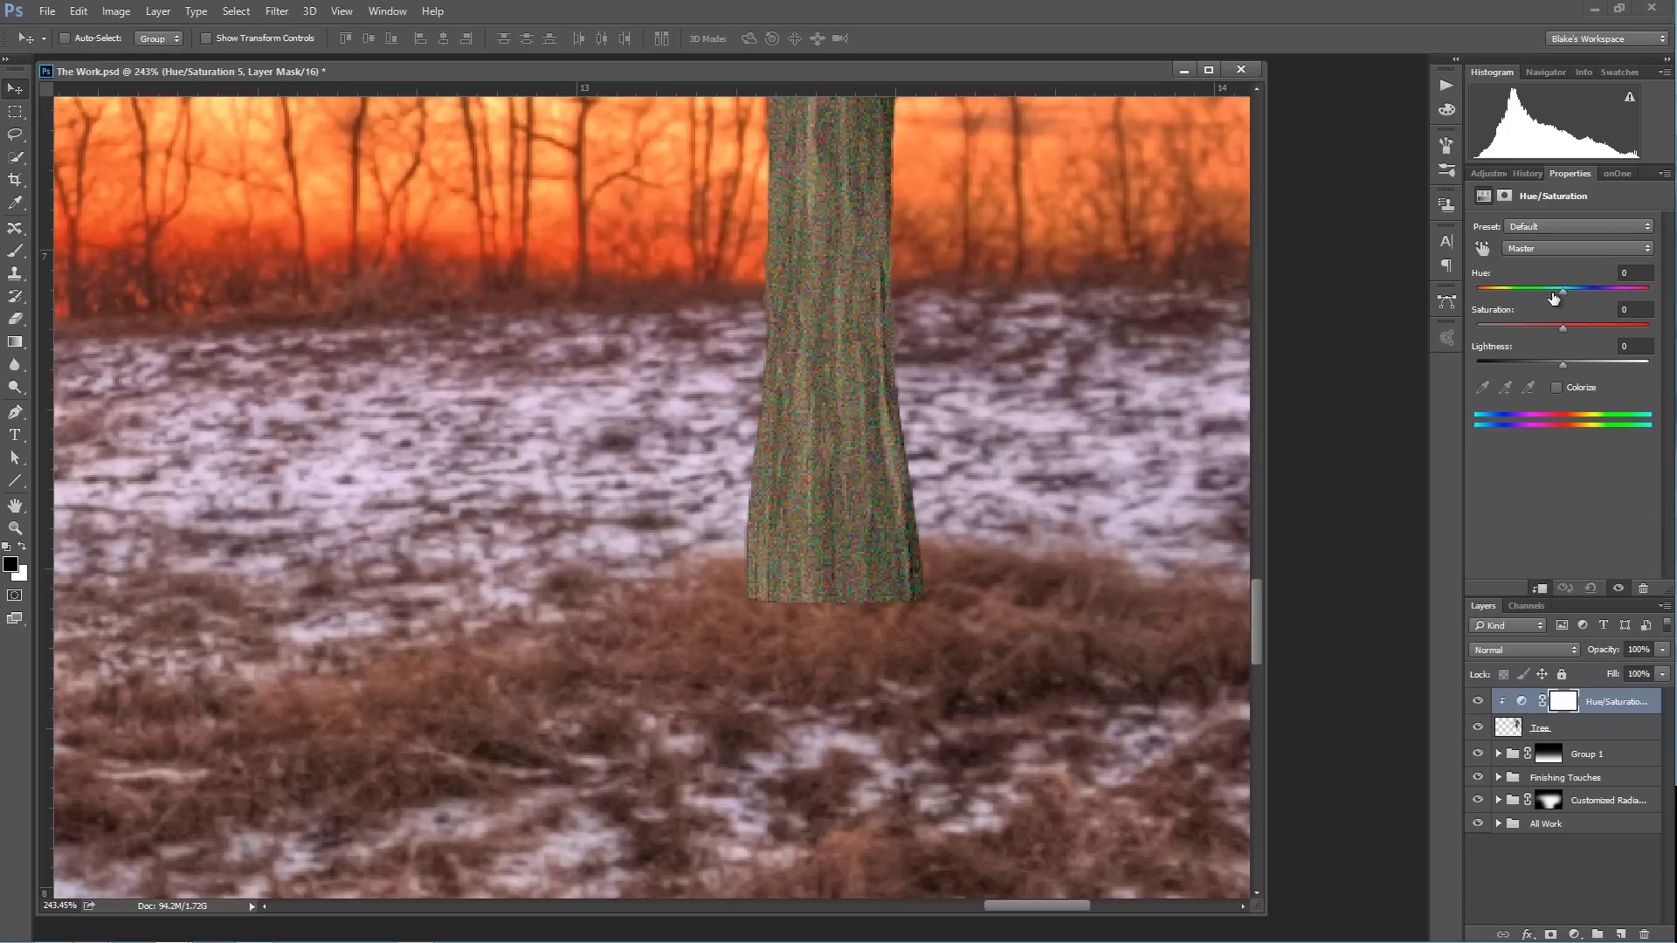
{"action": "left_click_drag", "start_coordinate": [1557, 326], "coordinate": [1543, 327]}
Zoom in on the trunk and set the Reds range to Saturation -48, Lightness -65.
{"action": "key", "text": "ctrl+space"}
{"action": "left_click", "coordinate": [1013, 392]}
{"action": "left_click", "coordinate": [1482, 248]}
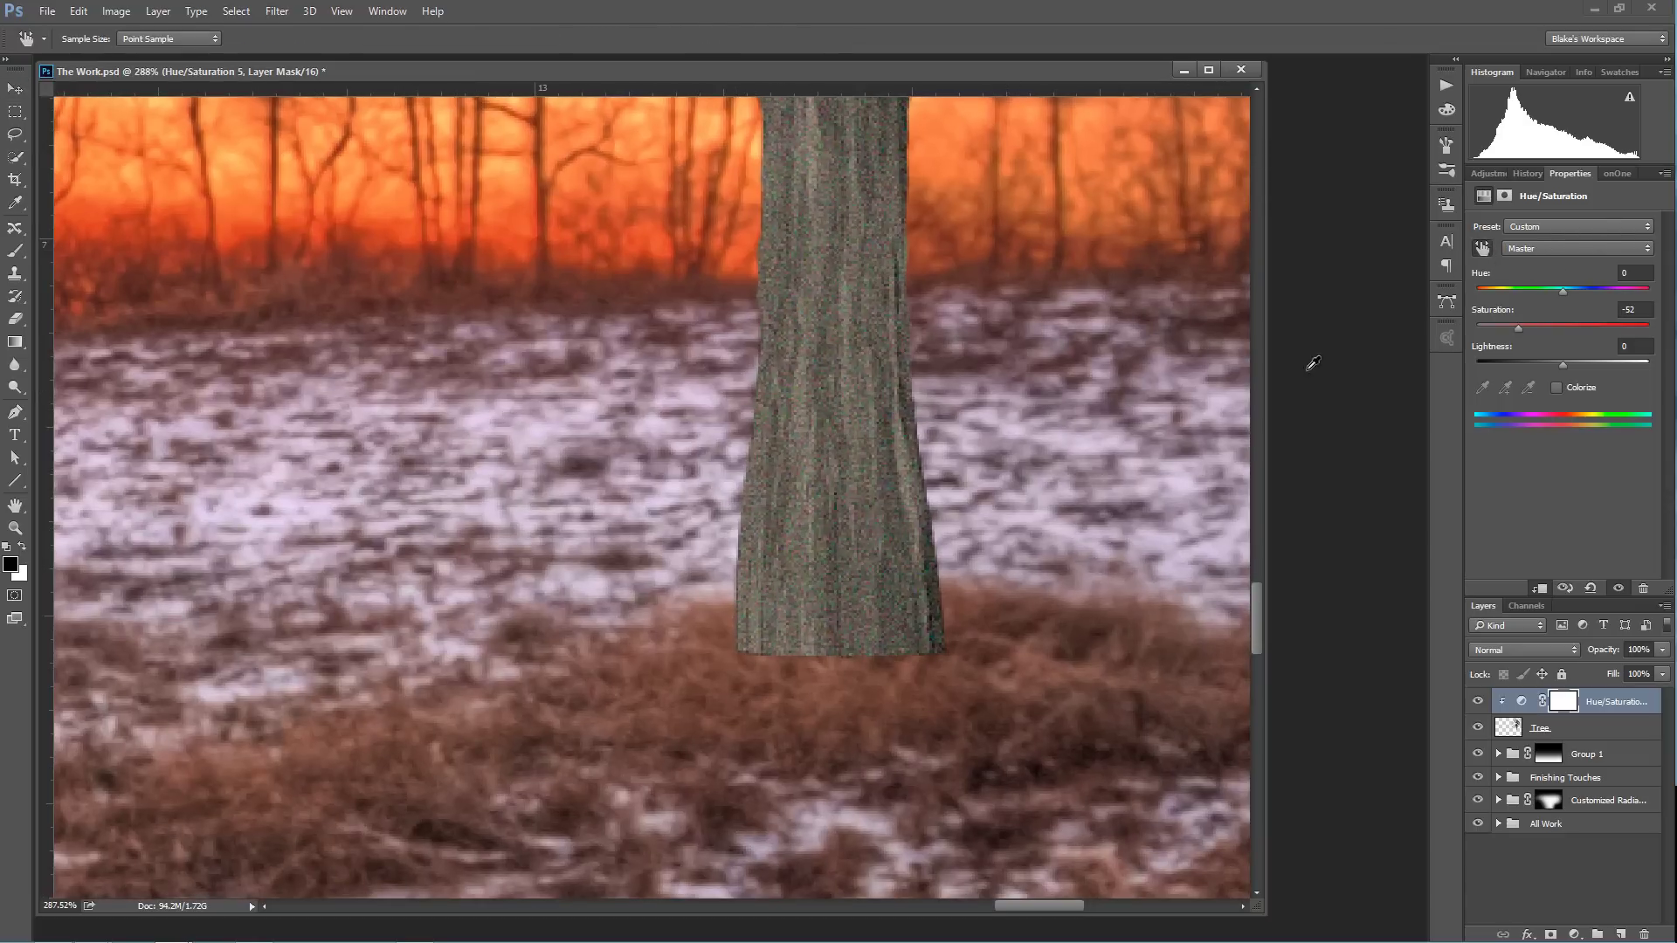
{"action": "left_click", "coordinate": [828, 573]}
{"action": "left_click_drag", "start_coordinate": [1558, 364], "coordinate": [1512, 363]}
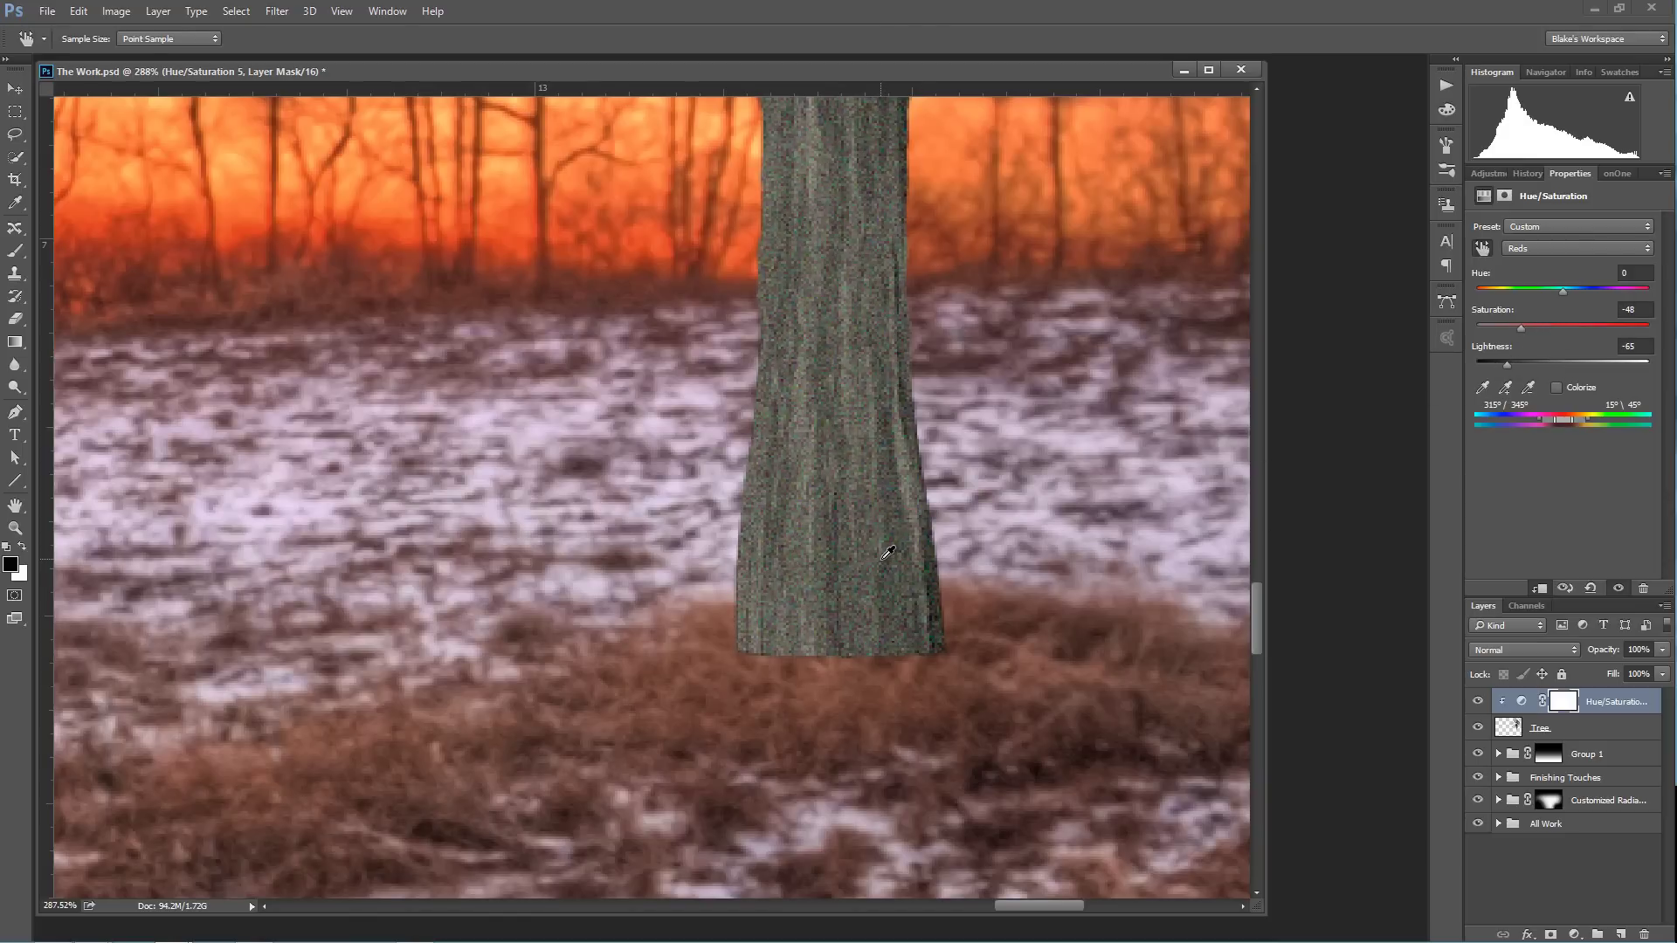
Soften the Tree layer itself with a 0.8-pixel Gaussian Blur.
{"action": "left_click", "coordinate": [1564, 734]}
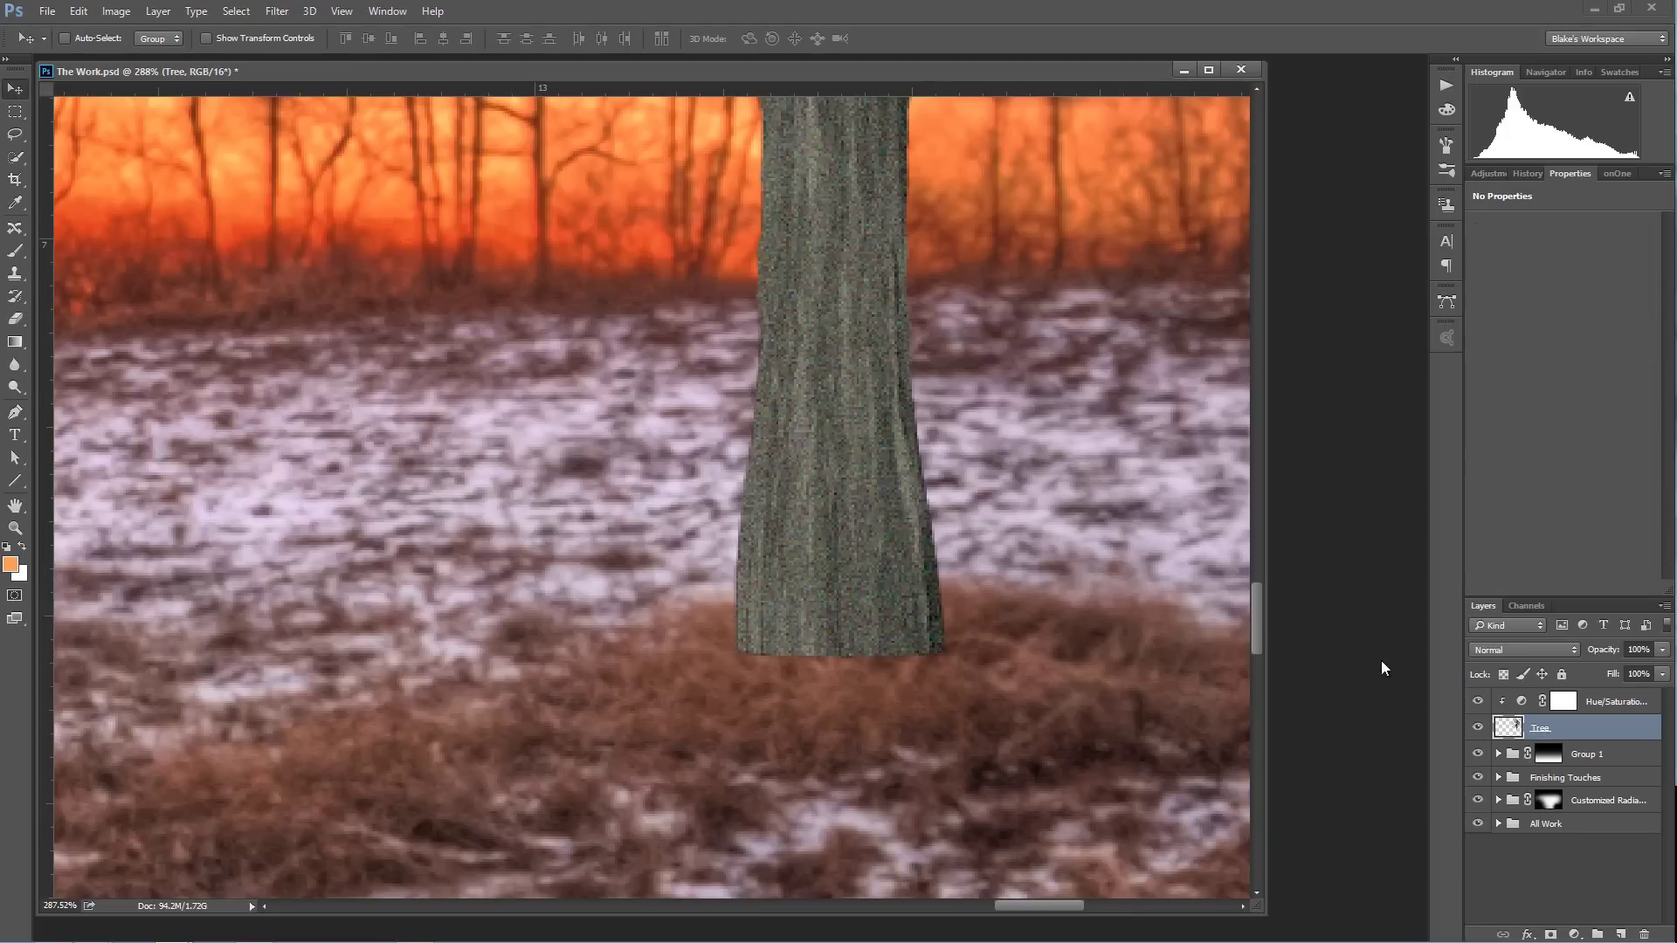
{"action": "left_click", "coordinate": [277, 11]}
{"action": "mouse_move", "coordinate": [301, 206]}
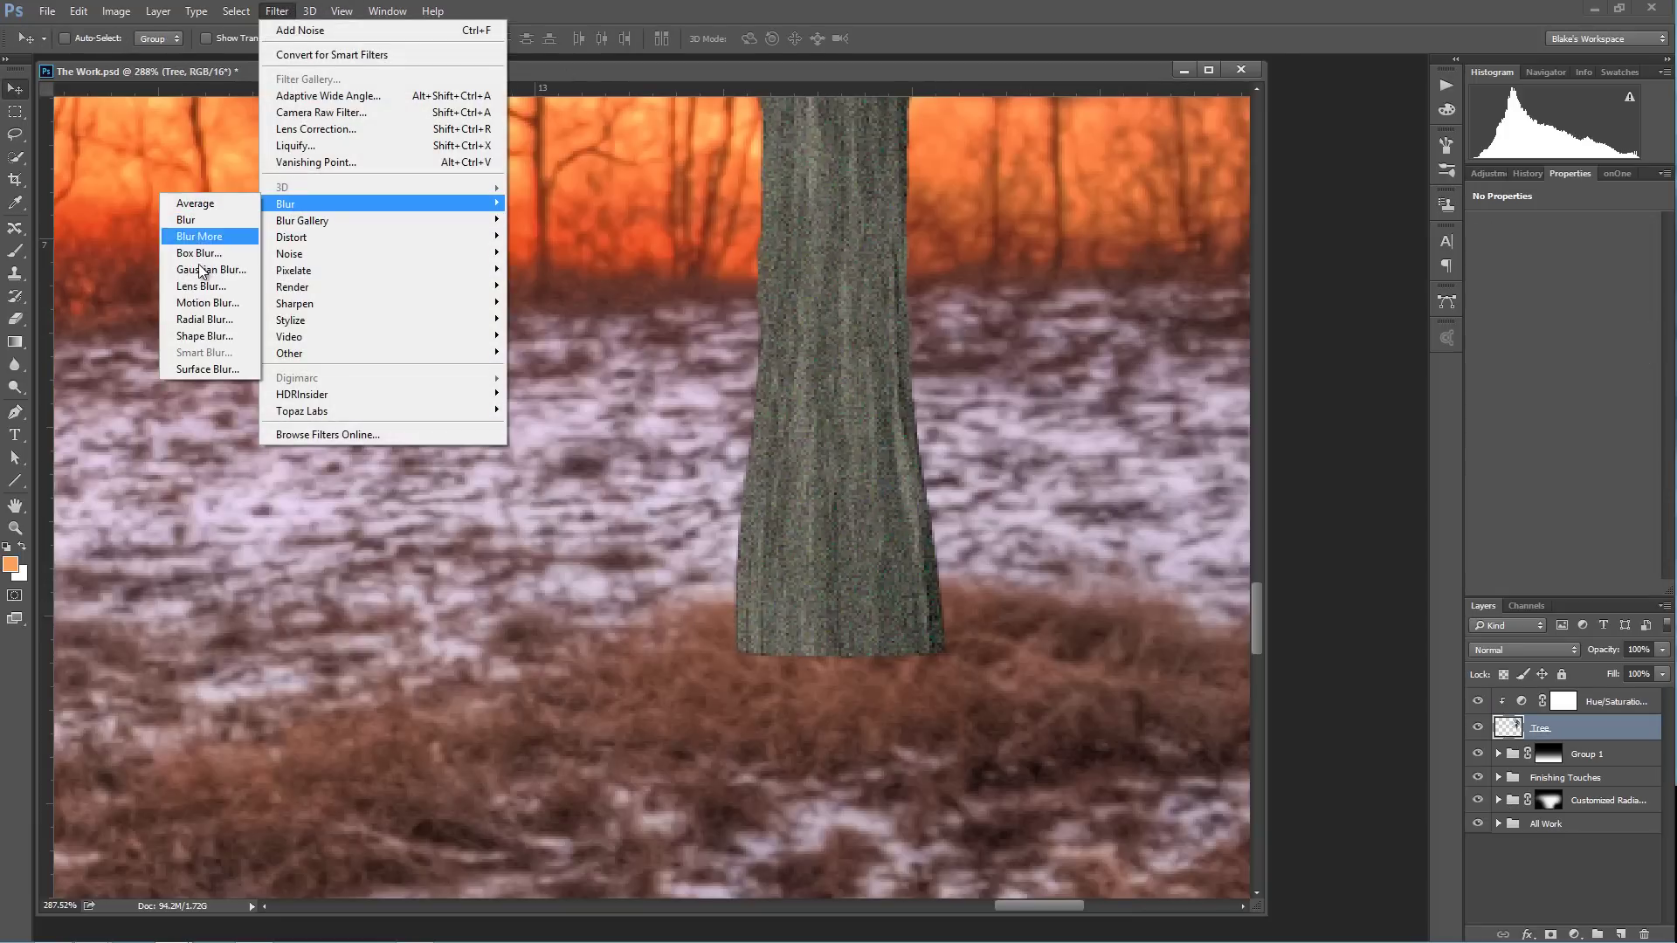
{"action": "left_click", "coordinate": [210, 270]}
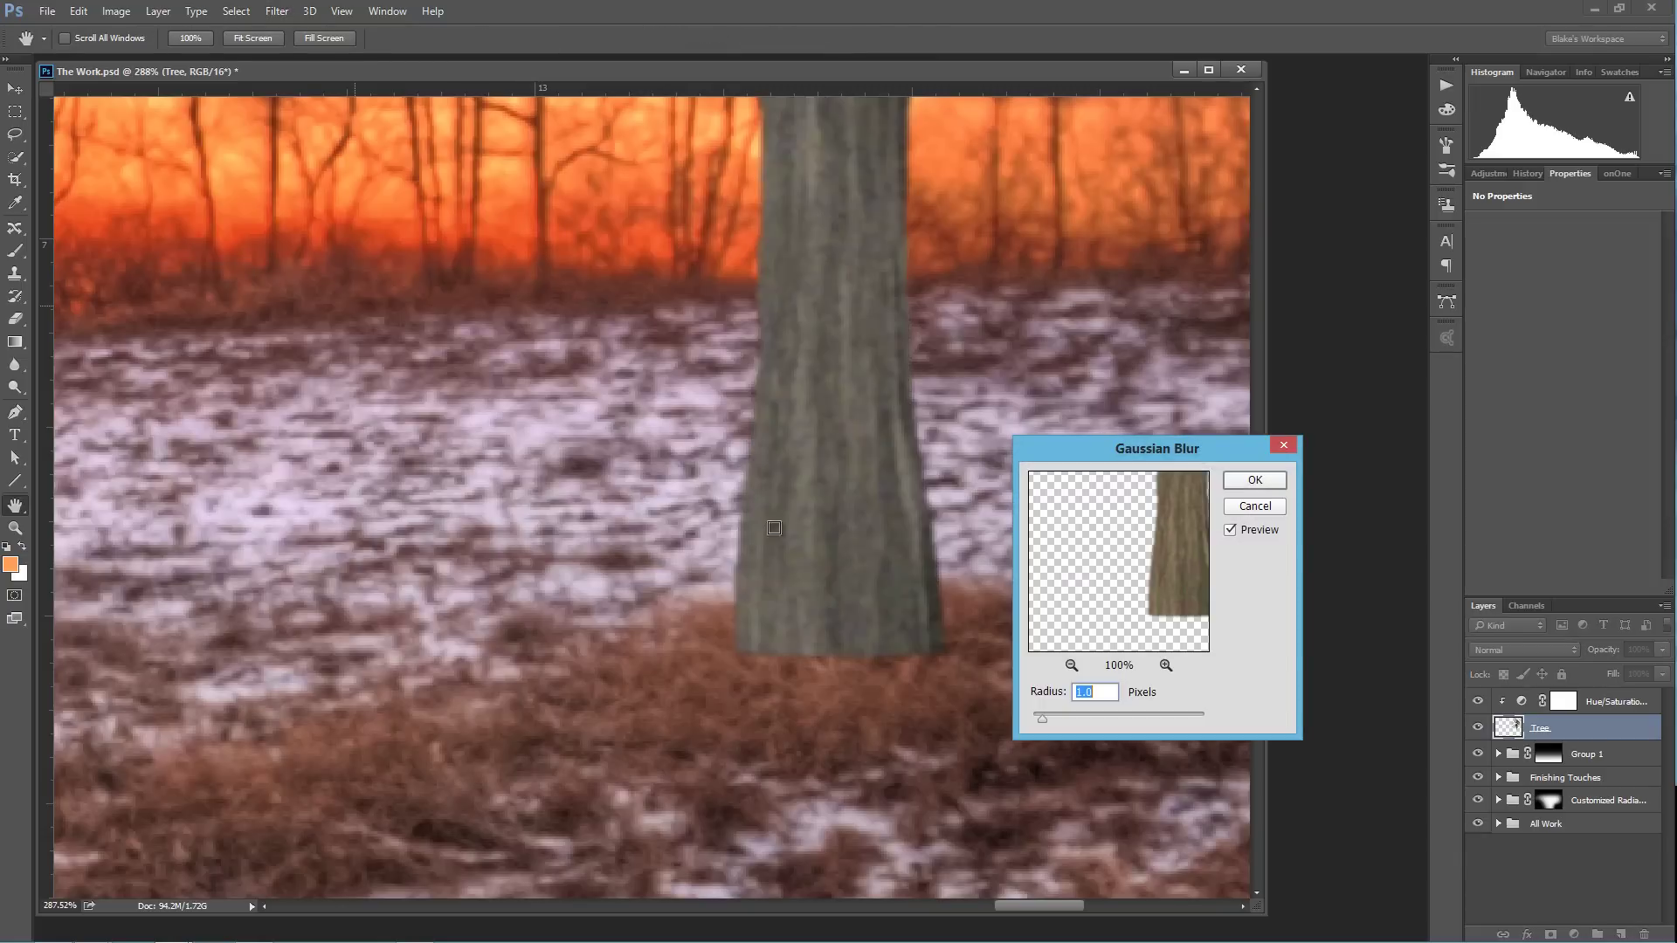
{"action": "left_click", "coordinate": [1042, 718]}
{"action": "left_click_drag", "start_coordinate": [1040, 721], "coordinate": [1039, 720]}
{"action": "left_click", "coordinate": [1249, 481]}
{"action": "key", "text": "v"}
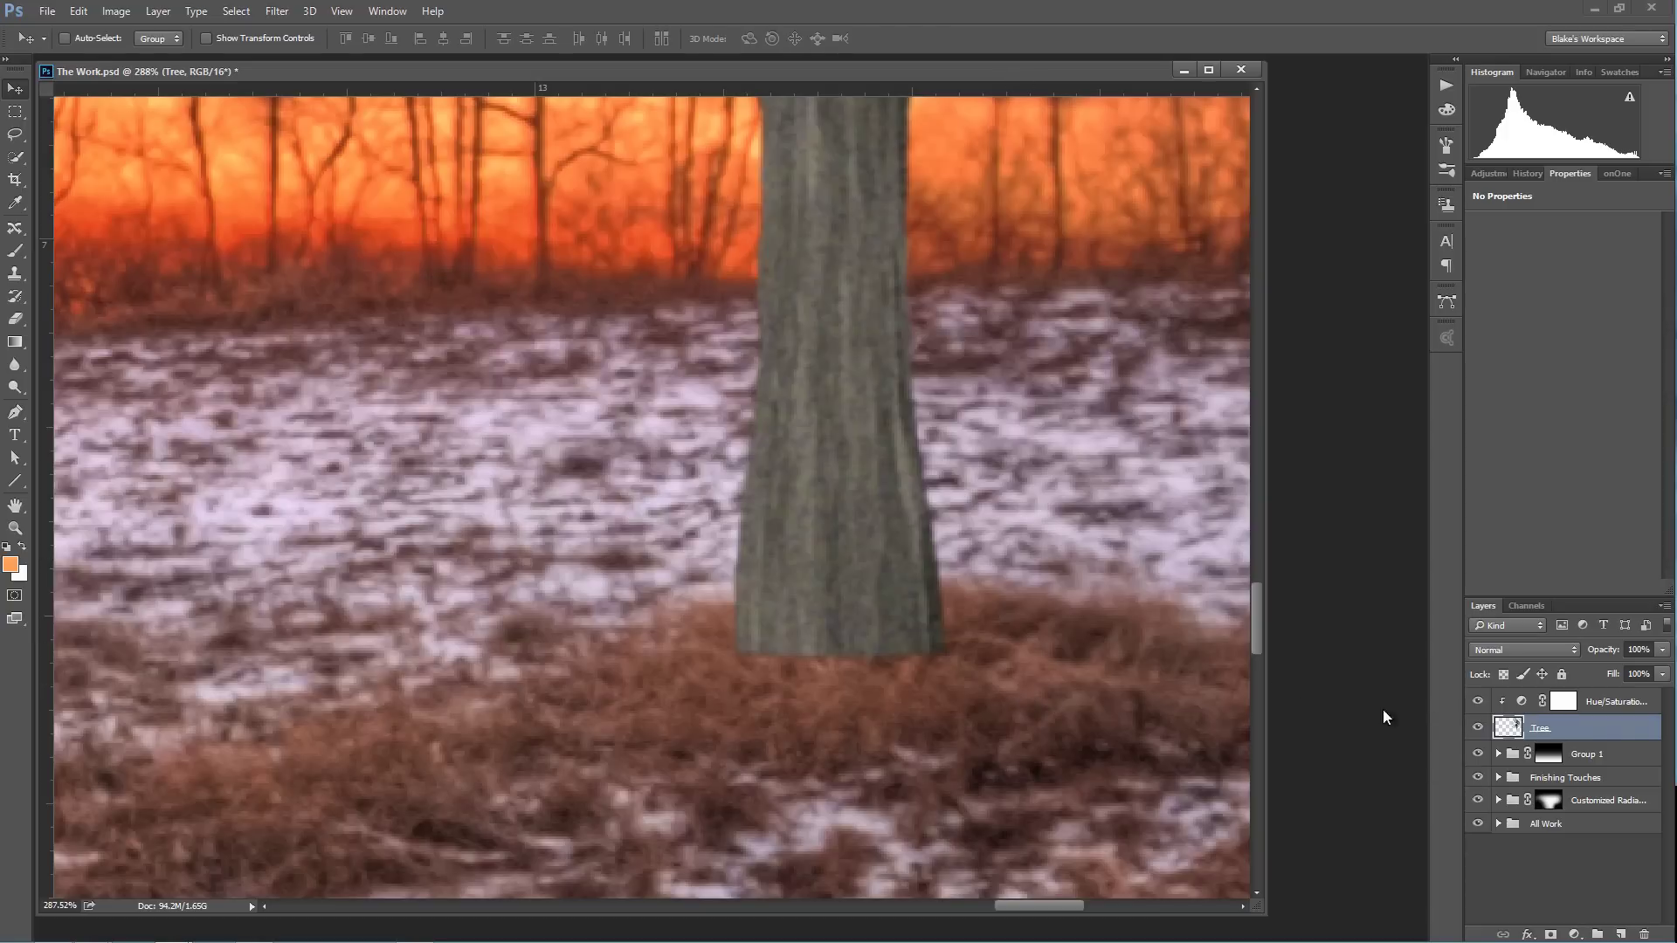
{"action": "right_click", "coordinate": [968, 587]}
{"action": "left_click", "coordinate": [966, 596]}
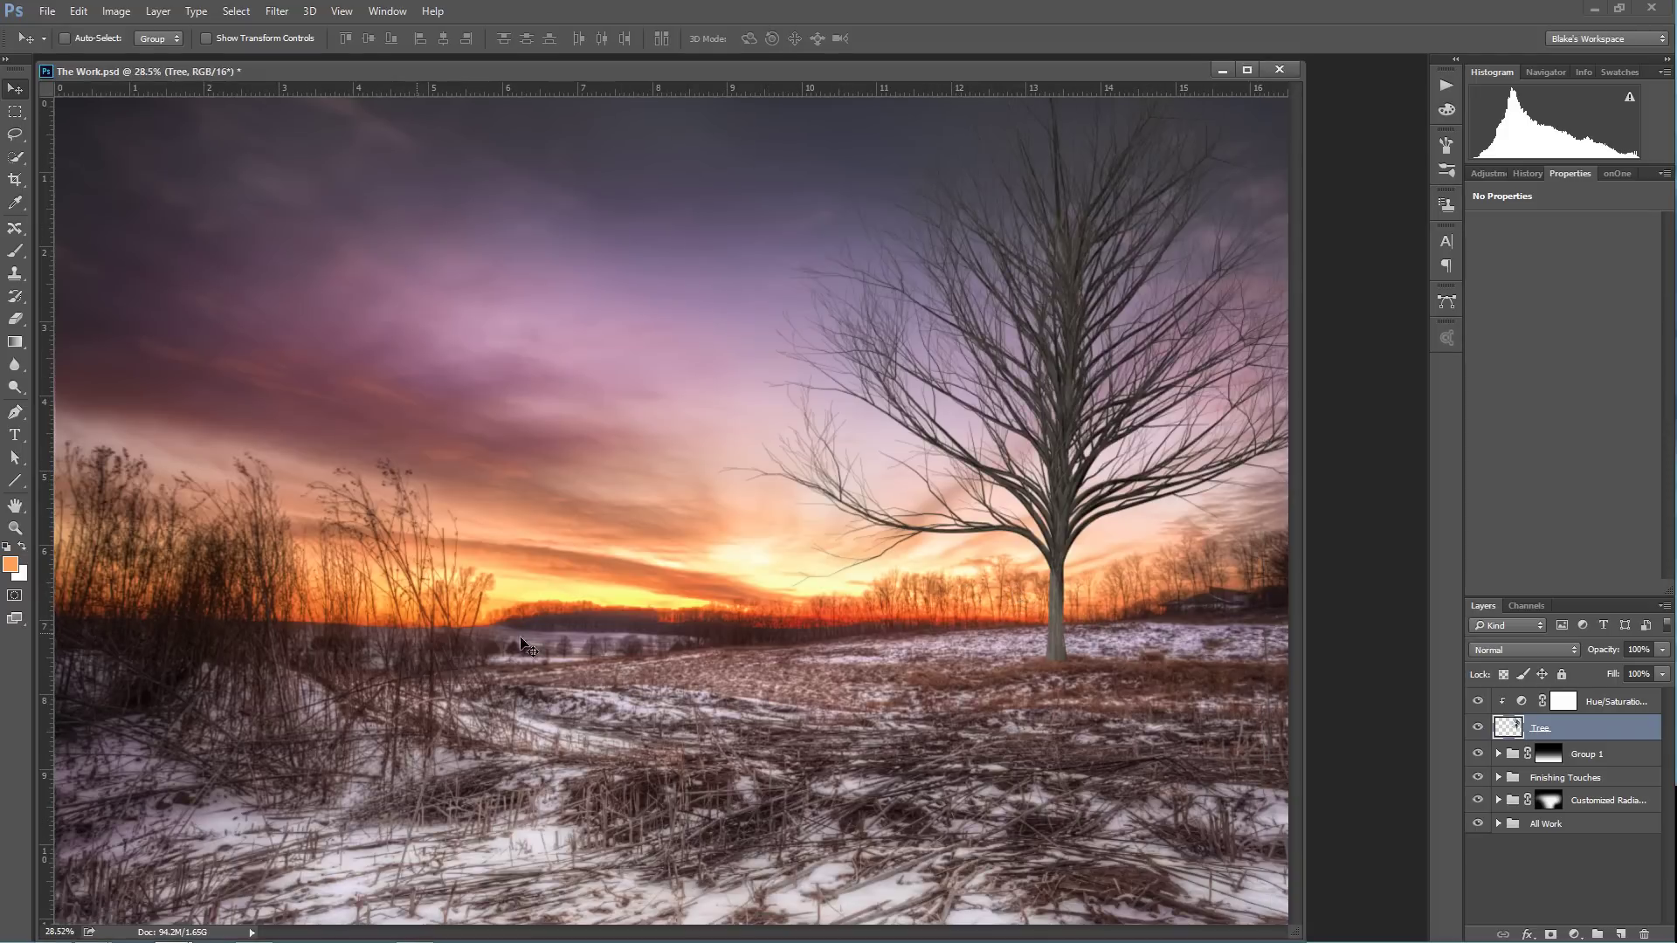
{"action": "mouse_move", "coordinate": [463, 615]}
{"action": "left_mouse_down"}
{"action": "mouse_move", "coordinate": [591, 630]}
{"action": "mouse_move", "coordinate": [489, 629]}
{"action": "left_mouse_up"}
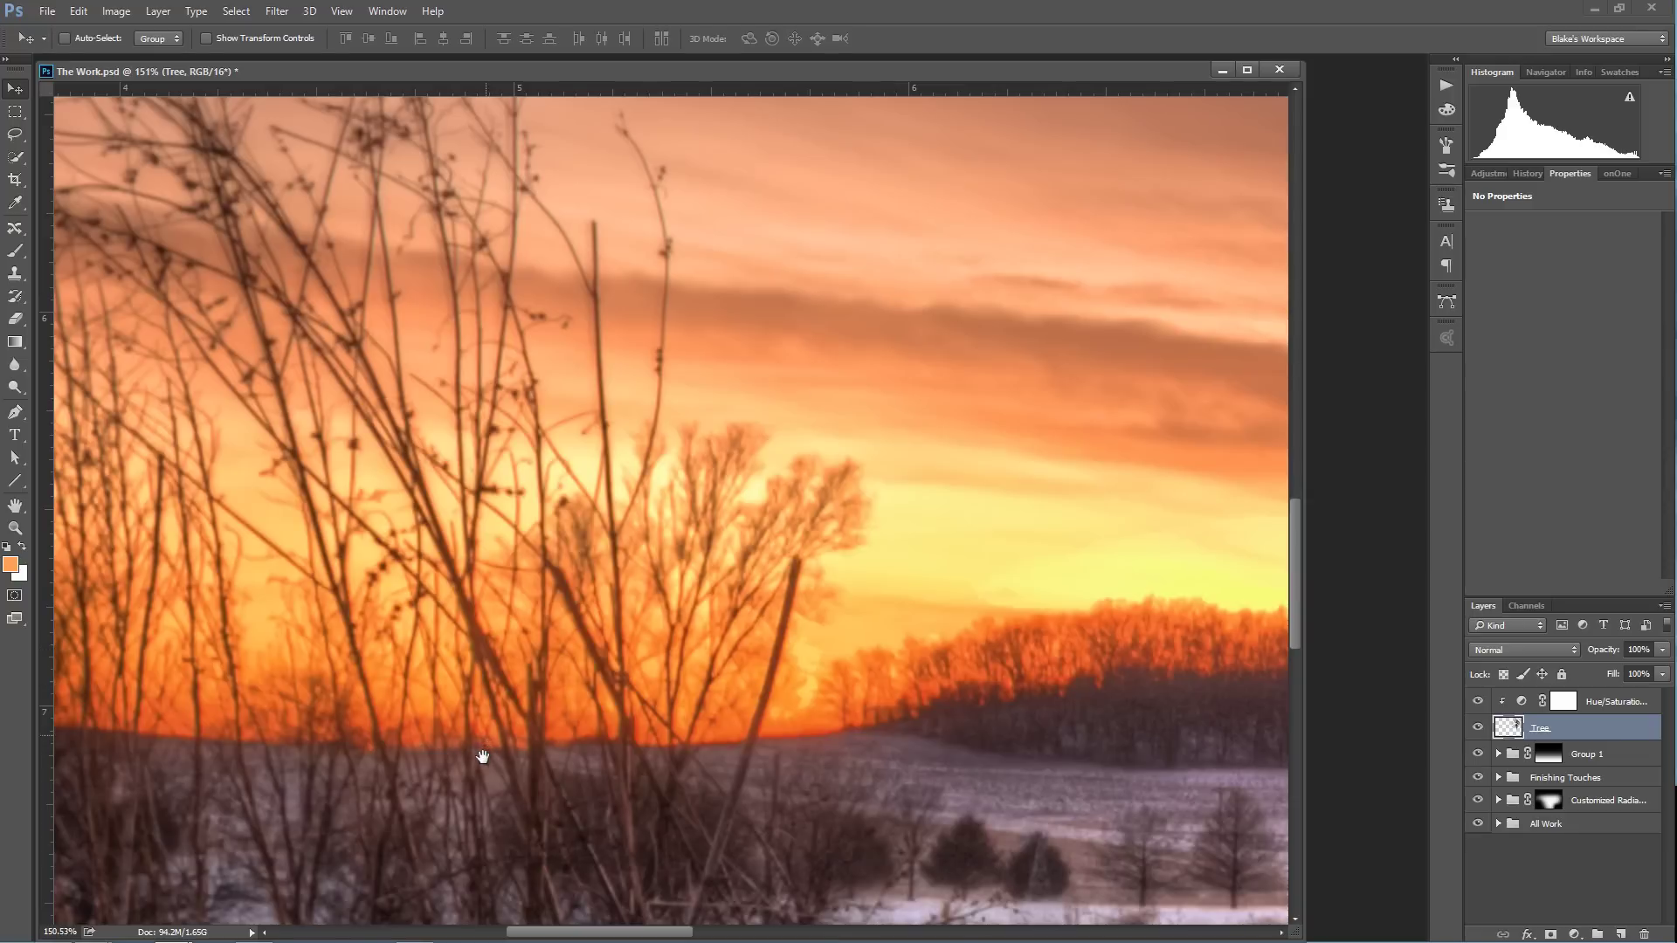
{"action": "left_click_drag", "start_coordinate": [480, 755], "coordinate": [578, 640]}
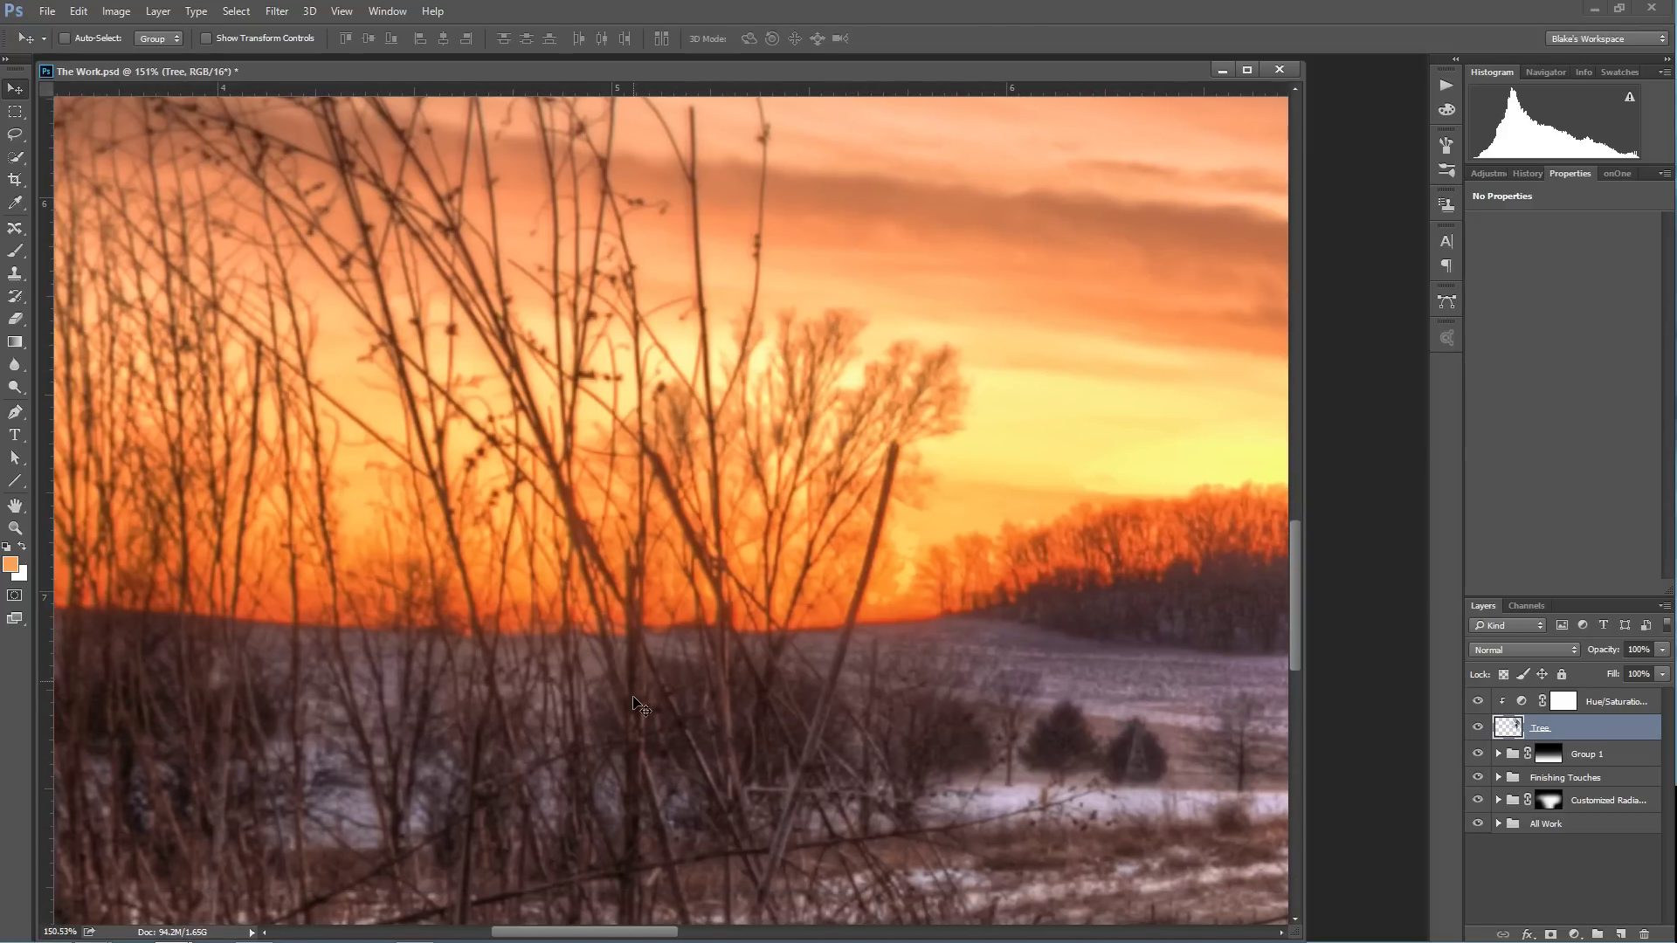
{"action": "mouse_move", "coordinate": [629, 674]}
{"action": "left_mouse_down"}
{"action": "mouse_move", "coordinate": [708, 714]}
{"action": "mouse_move", "coordinate": [655, 689]}
{"action": "left_mouse_up"}
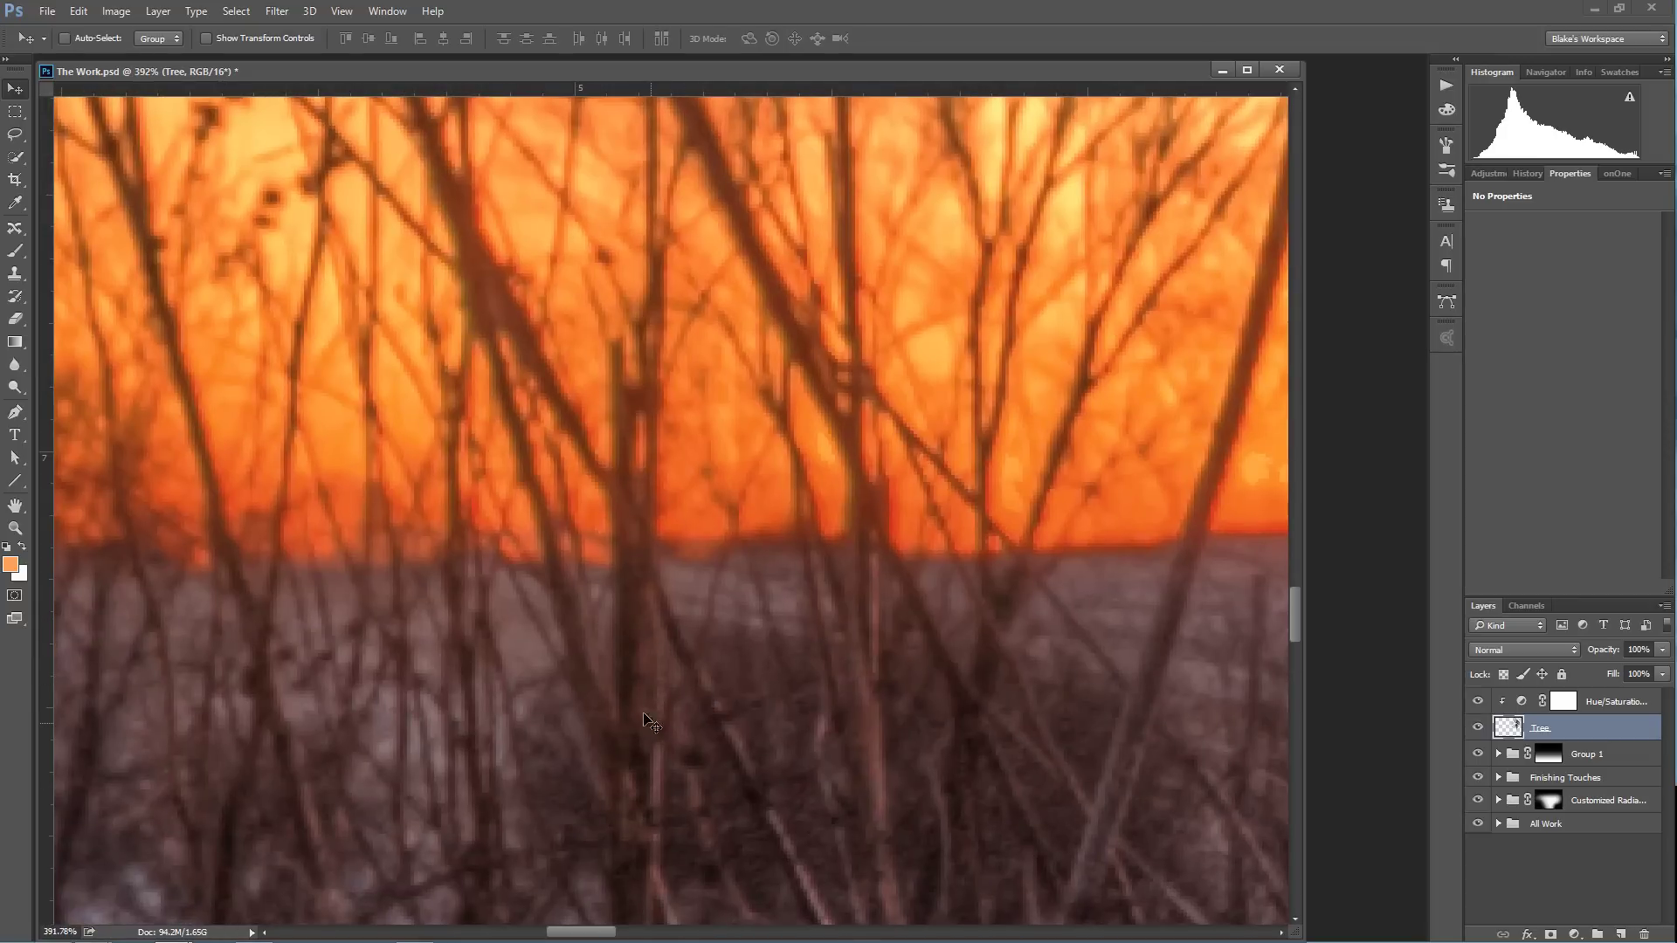
Sample dark brown and reddish brown from the grasses, then select the Hue/Saturation layer.
{"action": "left_click", "coordinate": [15, 250]}
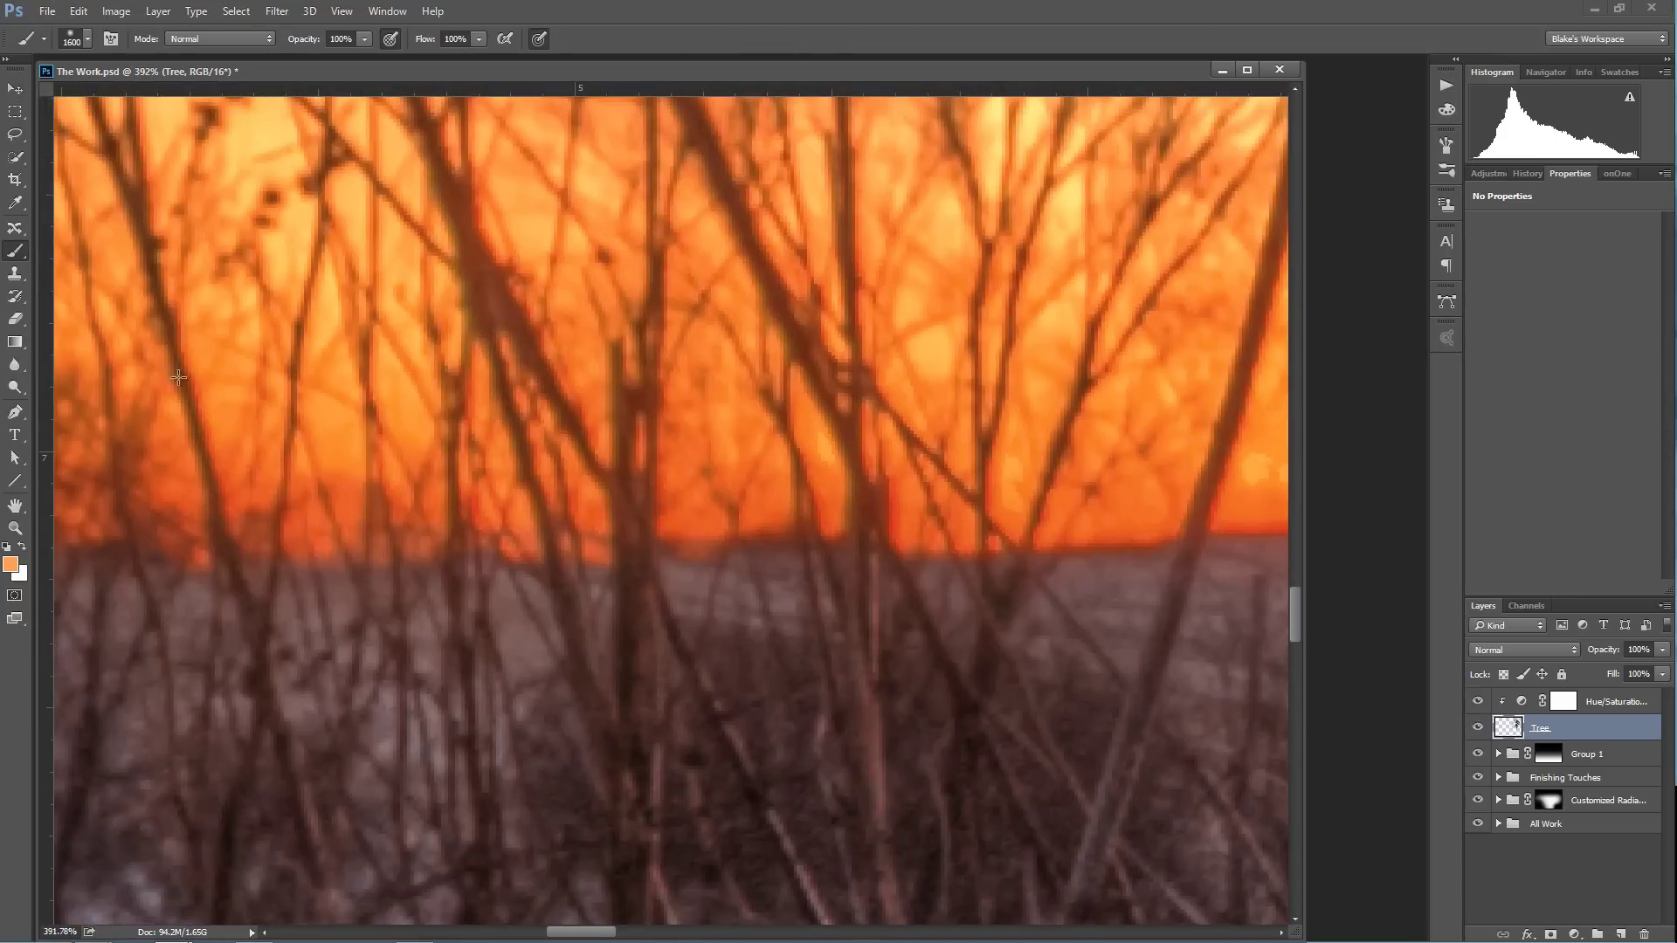
{"action": "left_click", "coordinate": [635, 672], "text": "alt"}
{"action": "key", "text": "x"}
{"action": "key", "text": "x"}
{"action": "key", "text": "x"}
{"action": "left_click", "coordinate": [646, 666], "text": "alt"}
{"action": "key", "text": "ctrl+0"}
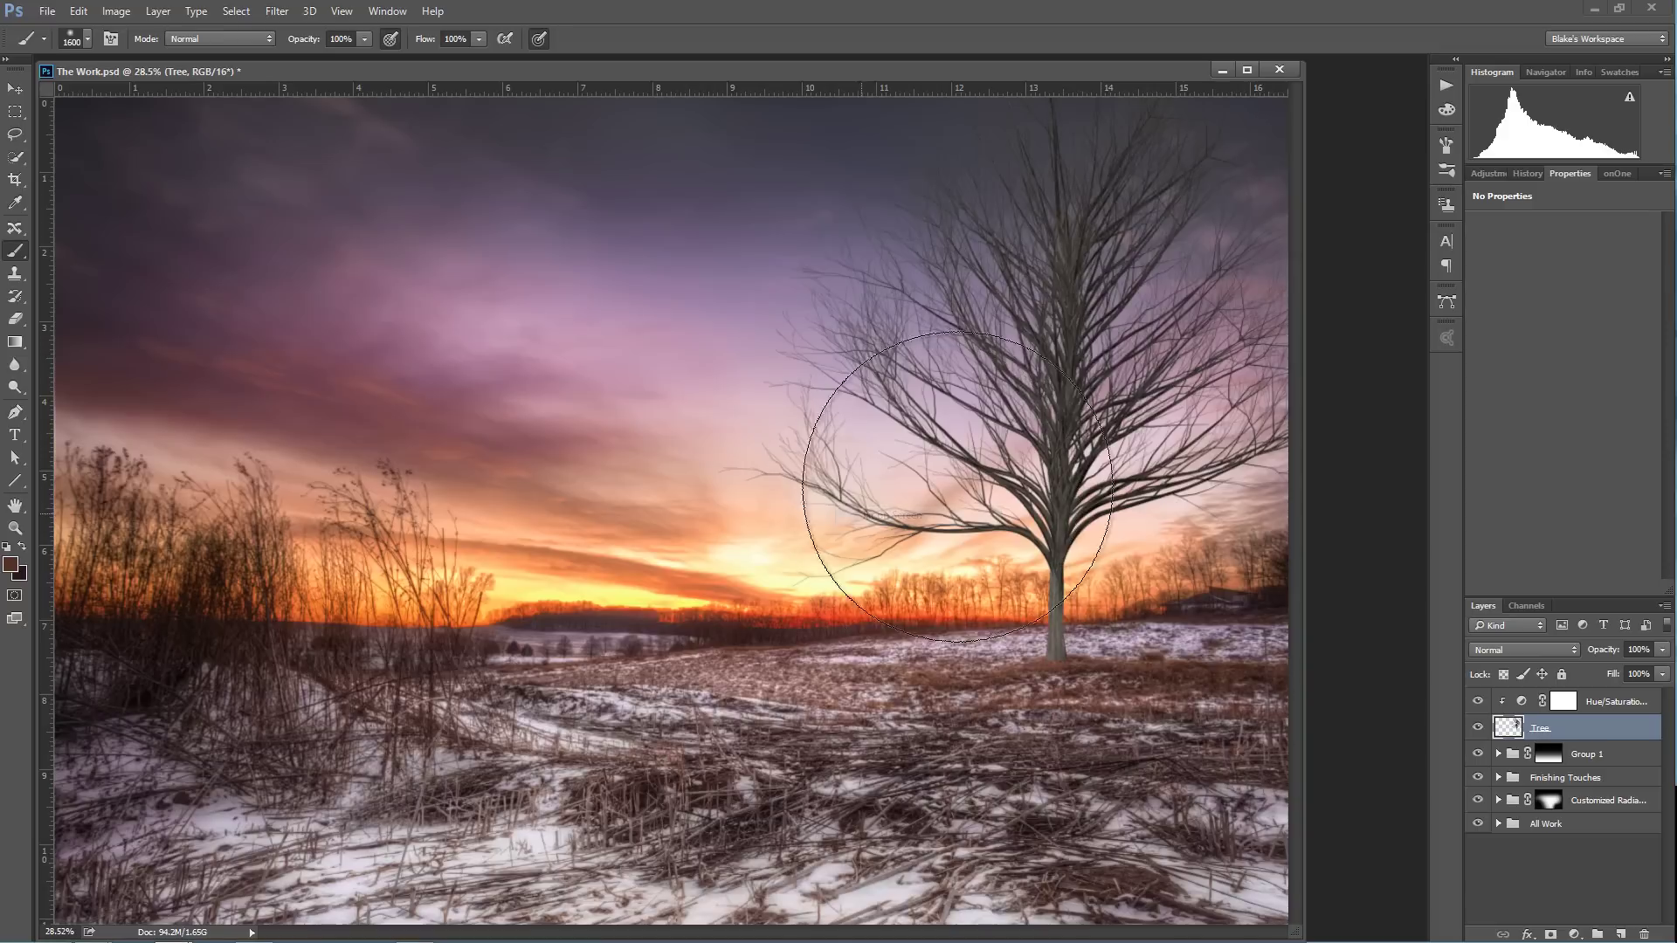
{"action": "left_click_drag", "start_coordinate": [1069, 544], "coordinate": [1069, 544]}
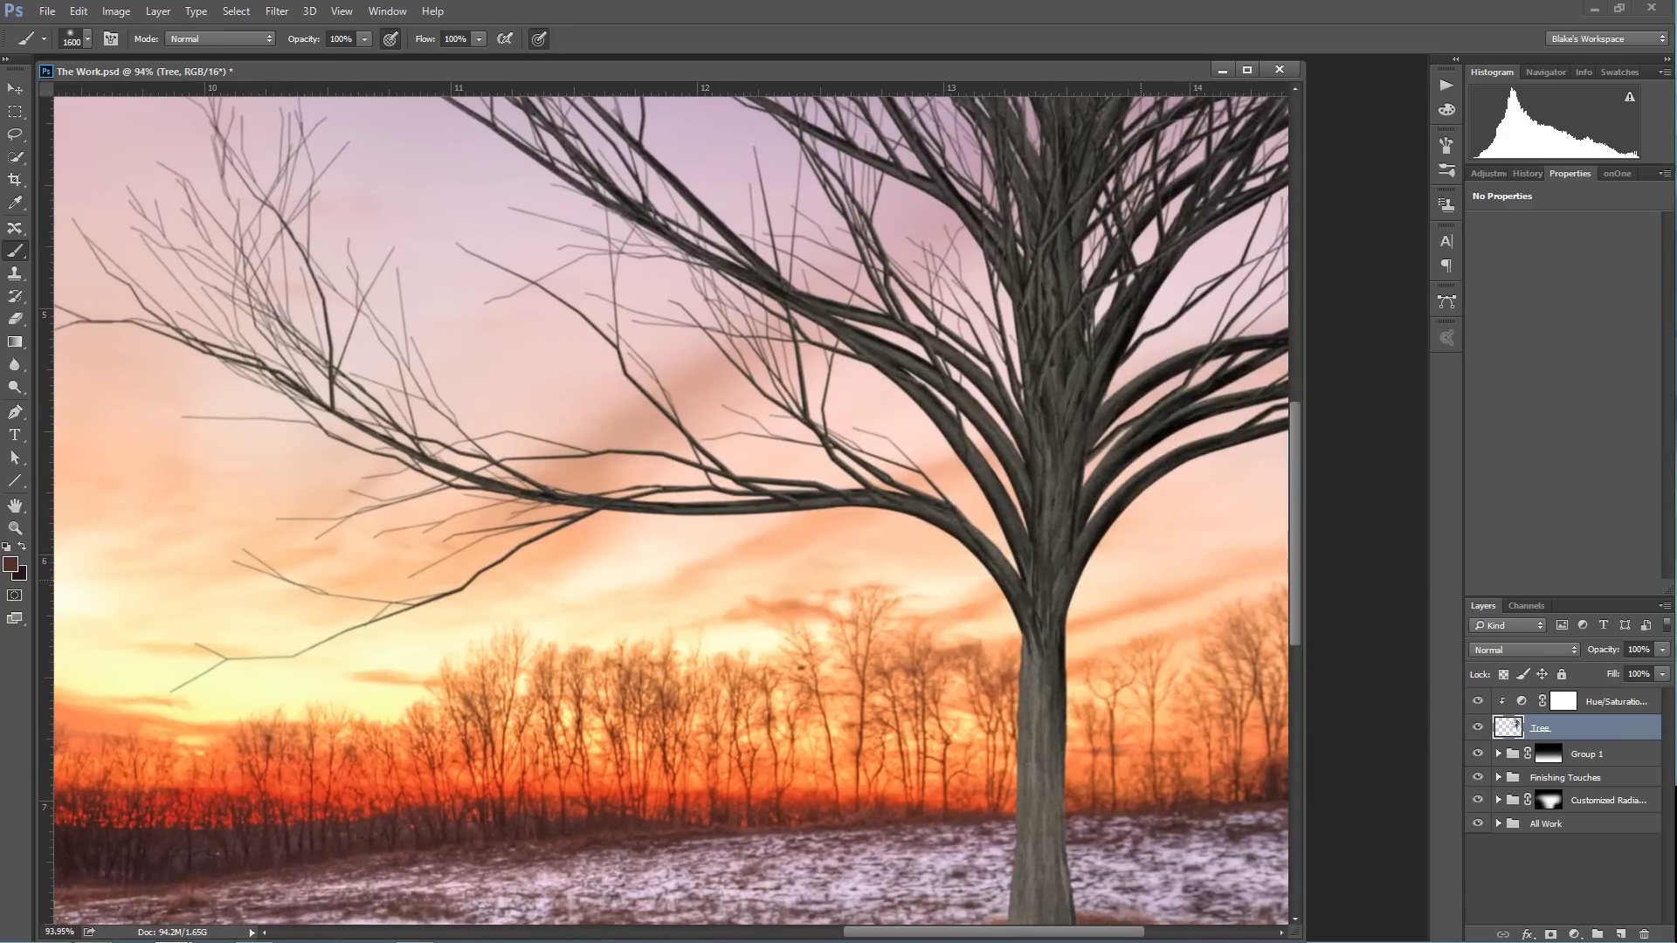
{"action": "left_click", "coordinate": [1524, 706]}
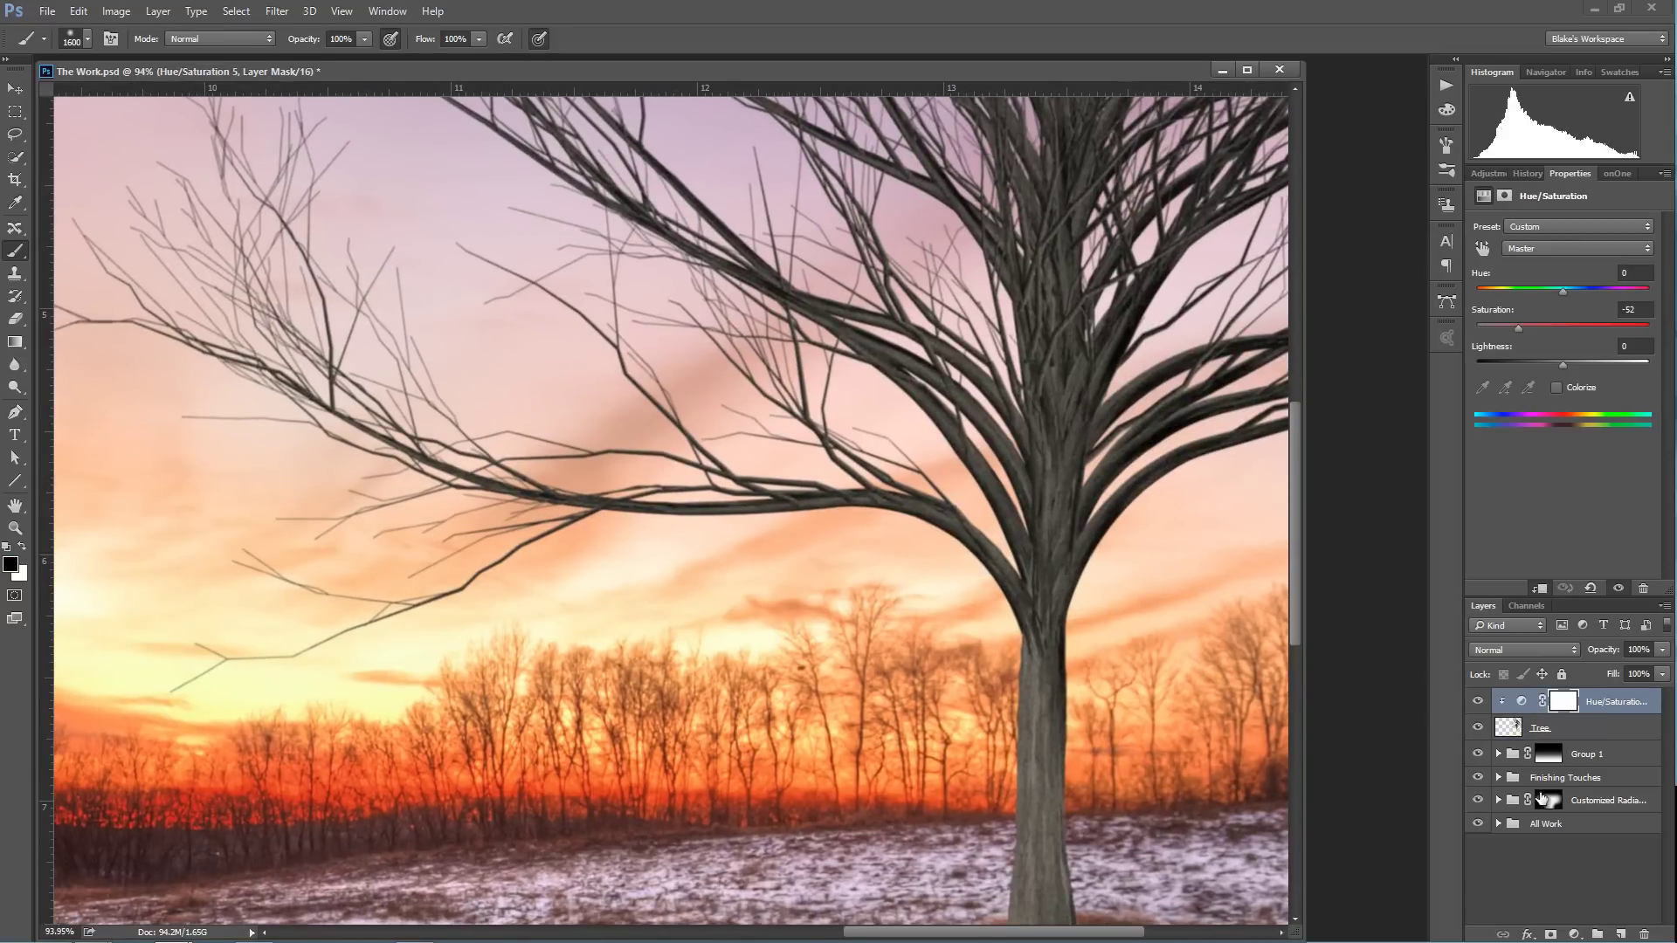
Add Layer 4 clipped to the tree and Paint Bucket-fill the tree solid dark brown.
{"action": "left_click", "coordinate": [1620, 933]}
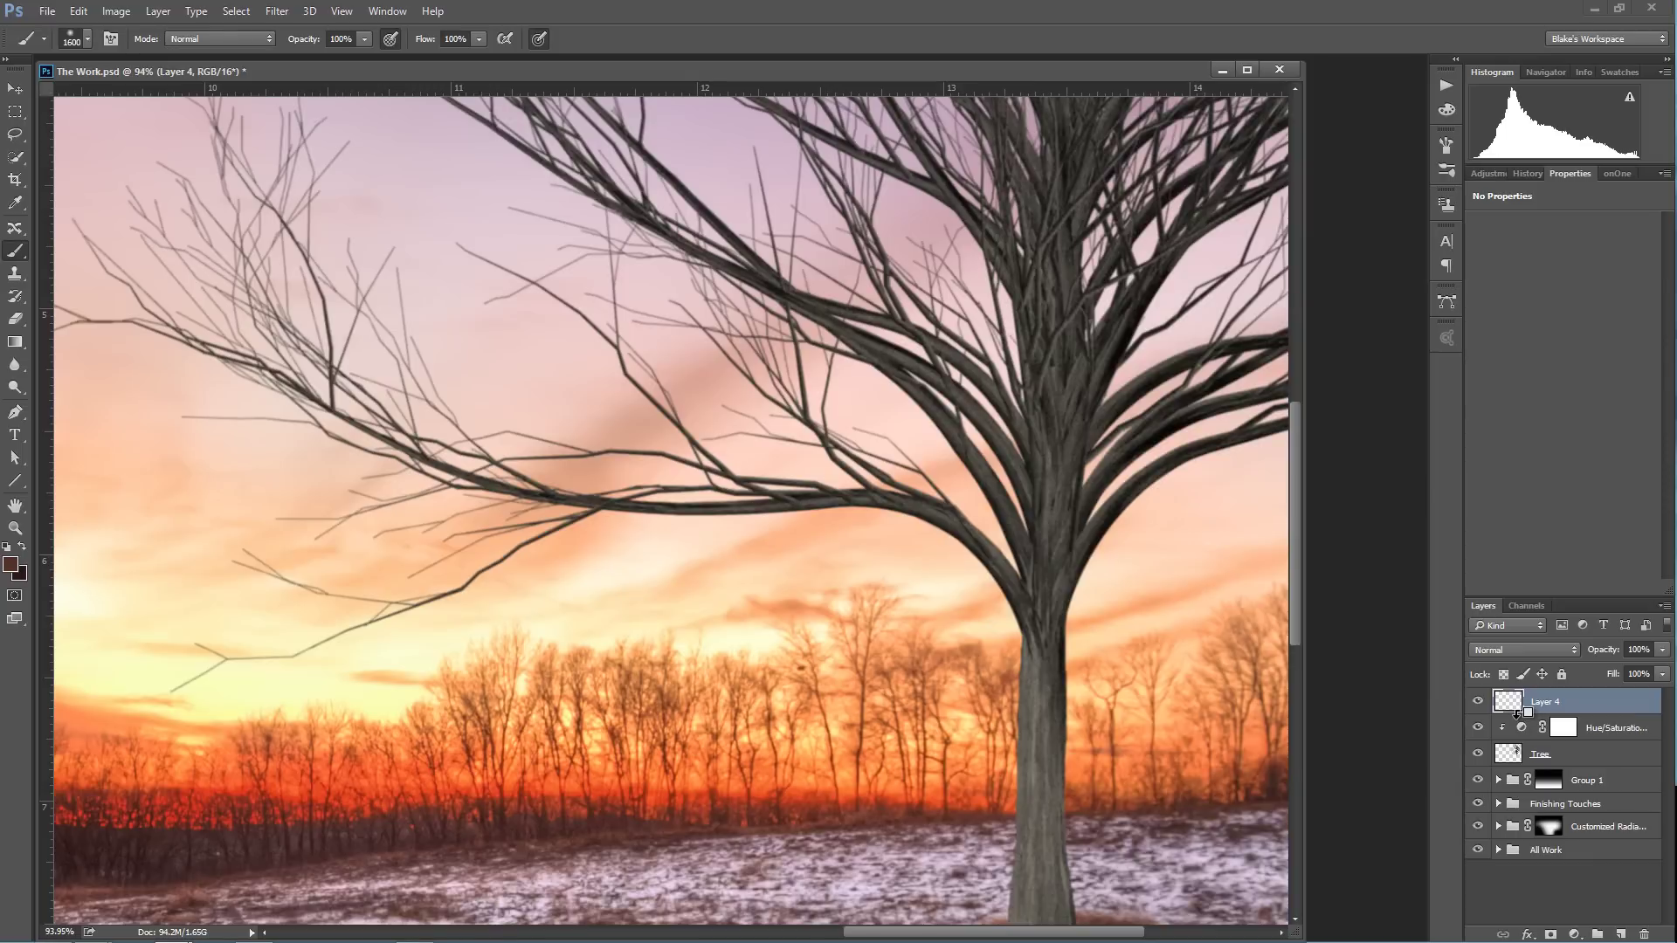
{"action": "left_click", "coordinate": [1517, 713], "text": "alt"}
{"action": "left_click", "coordinate": [14, 343]}
{"action": "left_click_drag", "start_coordinate": [19, 346], "coordinate": [70, 356]}
{"action": "left_click", "coordinate": [23, 547]}
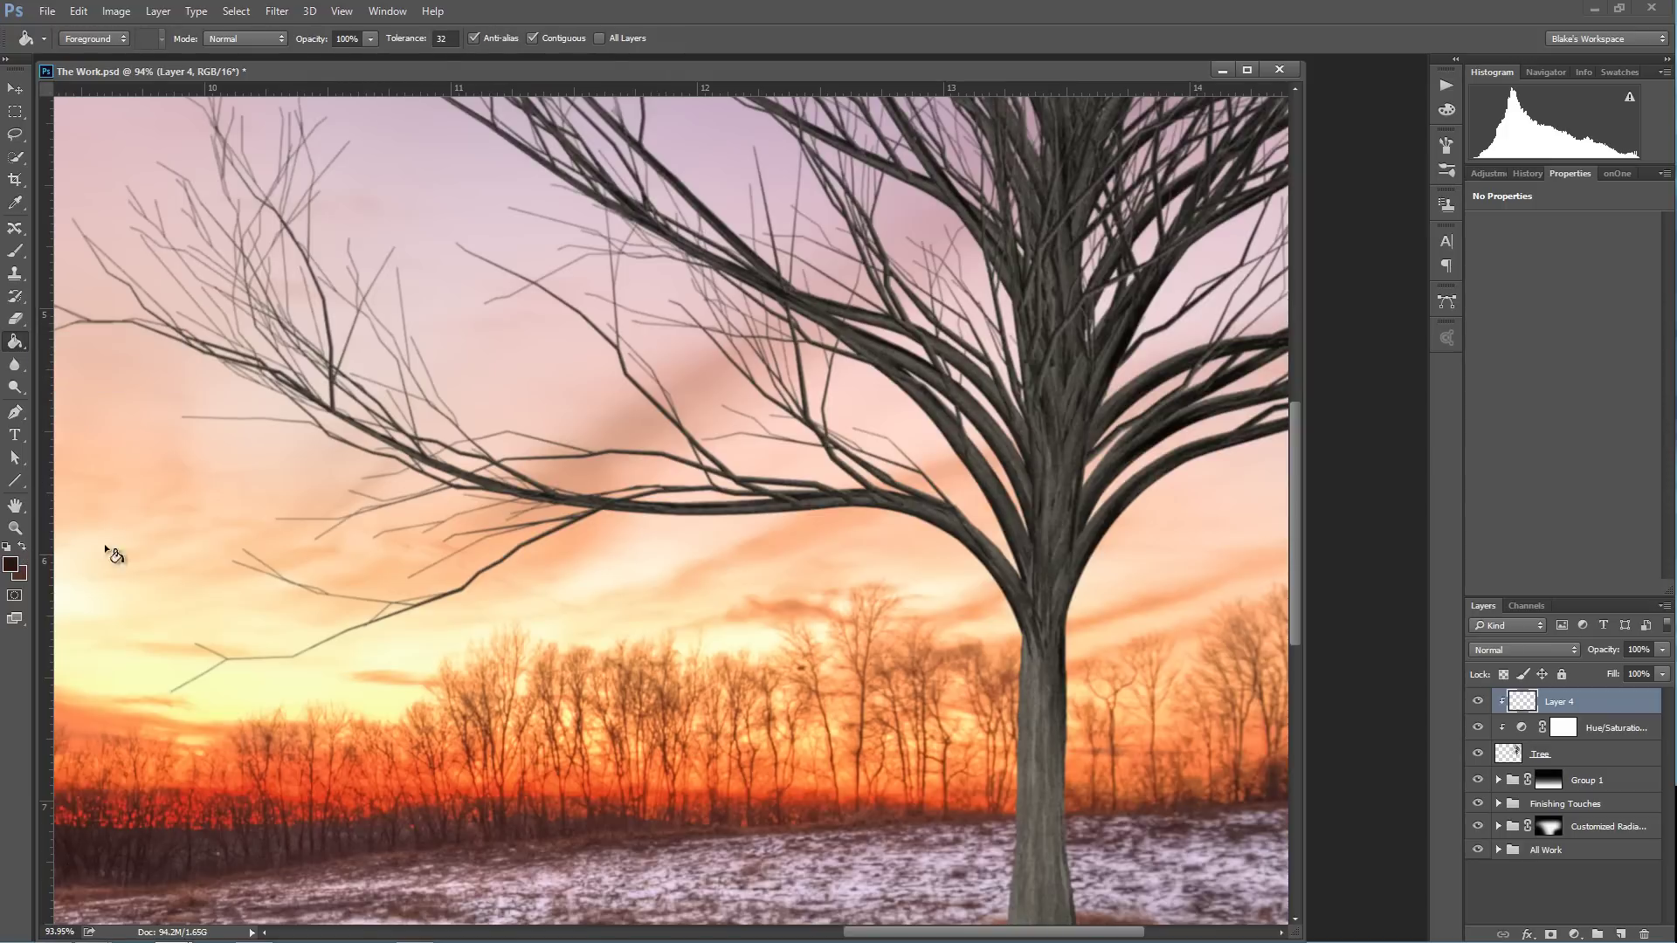
{"action": "left_click", "coordinate": [1057, 553]}
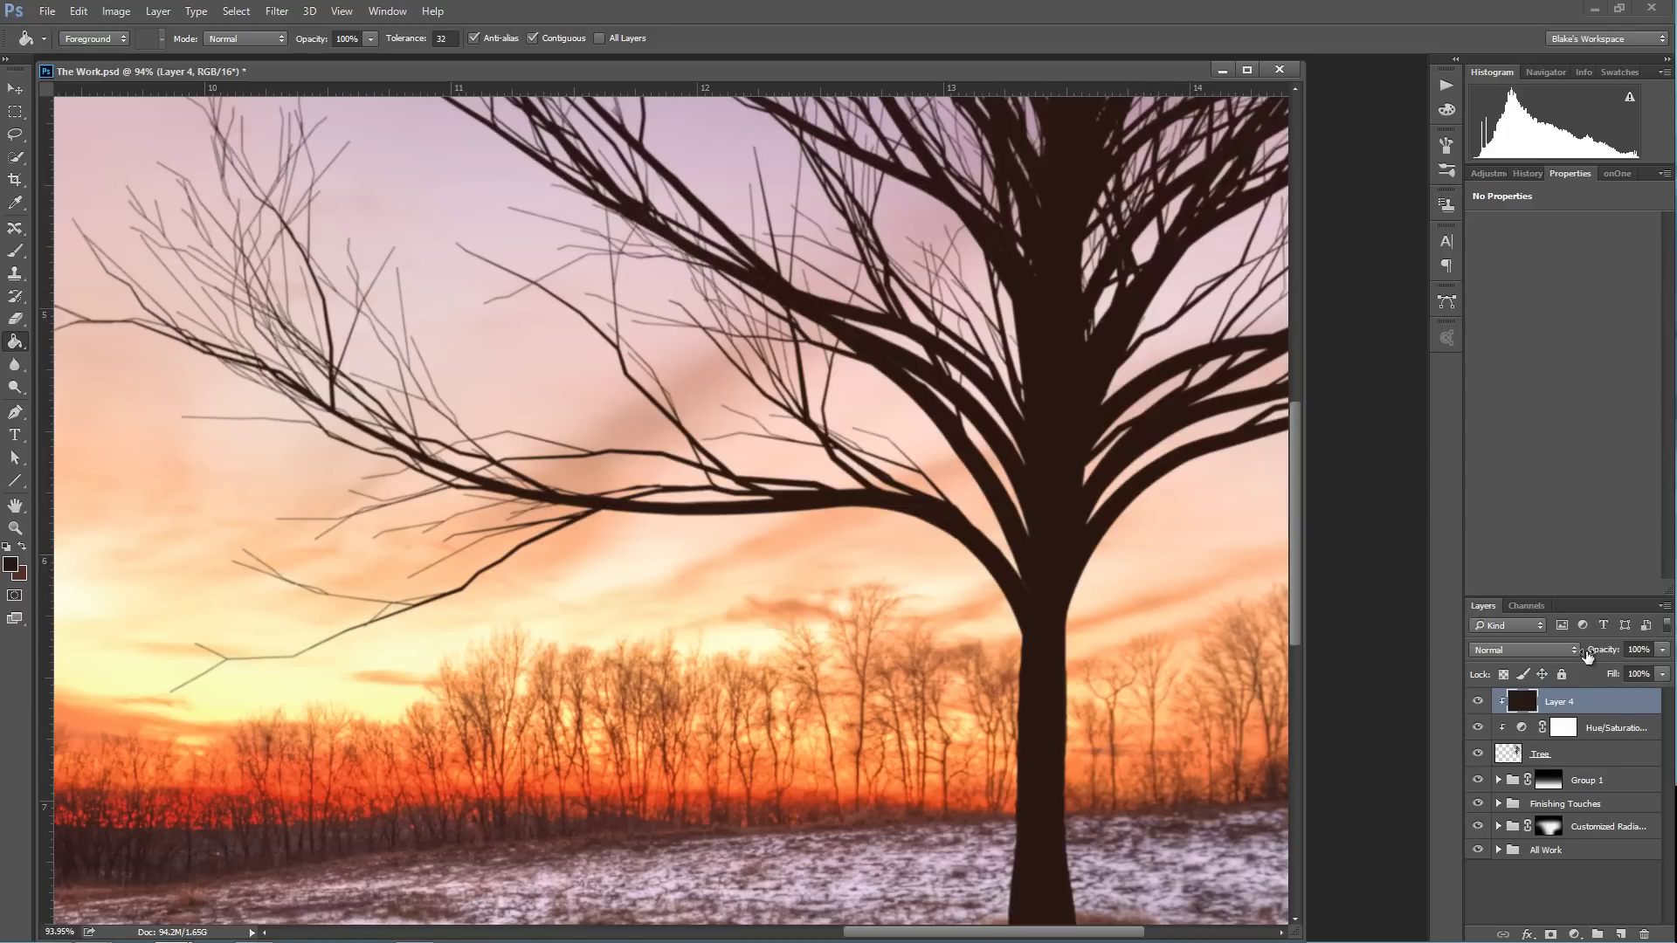
Set Layer 4 to Overlay at 67% opacity and fit the image on screen.
{"action": "left_click", "coordinate": [1563, 650]}
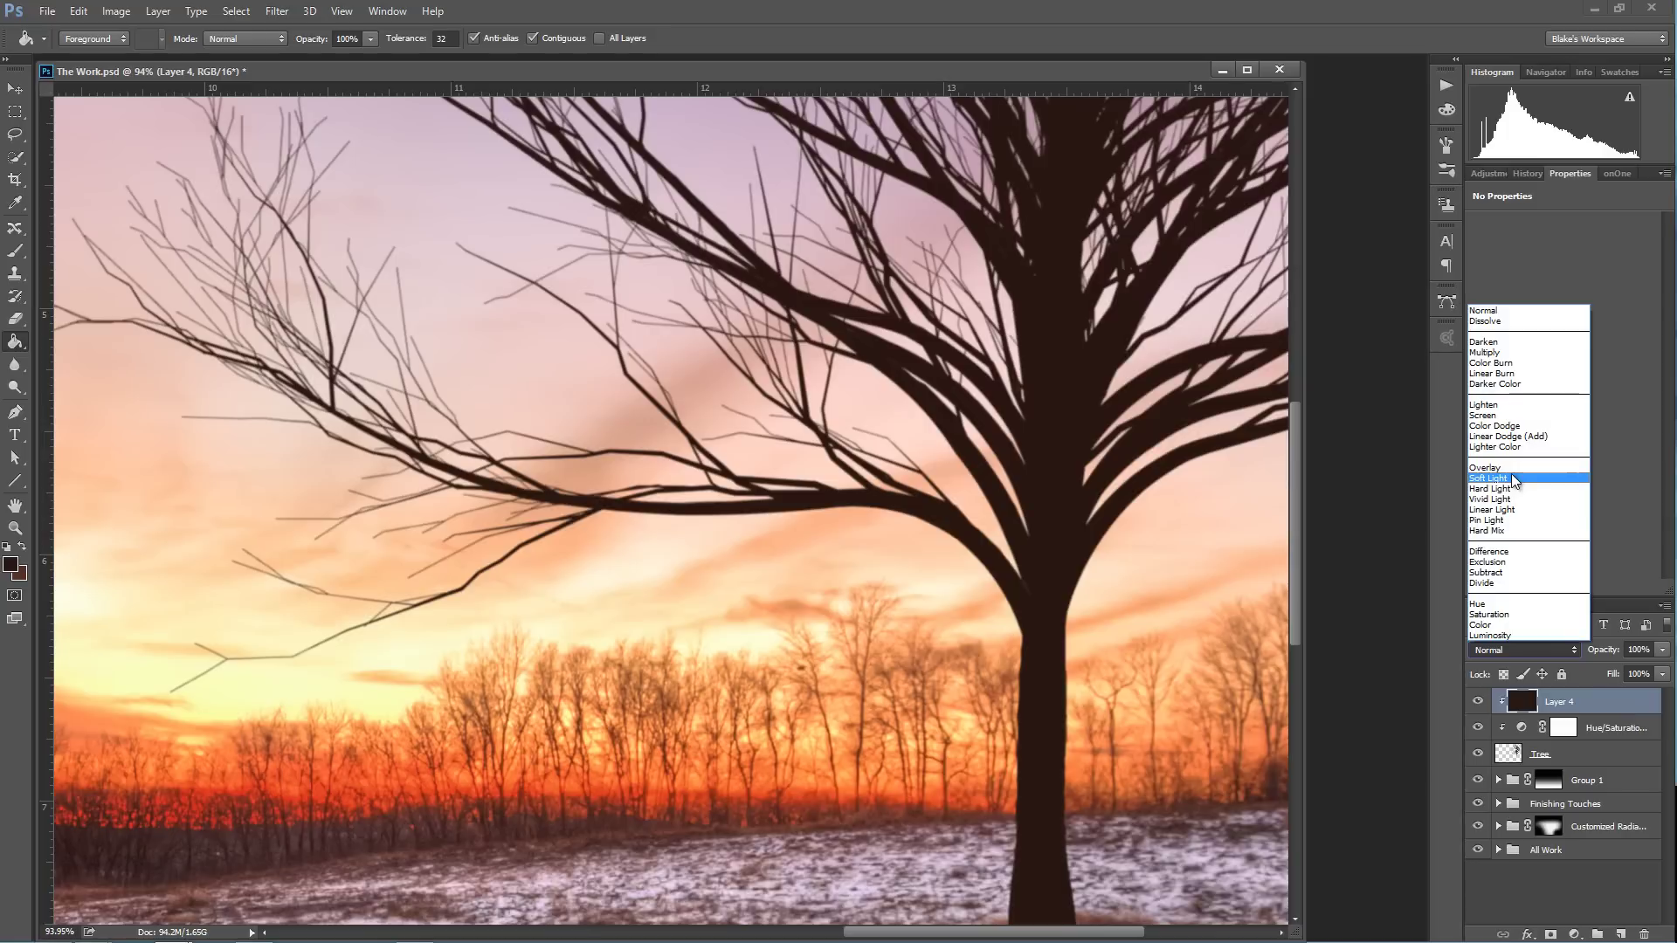
{"action": "left_click", "coordinate": [1500, 468]}
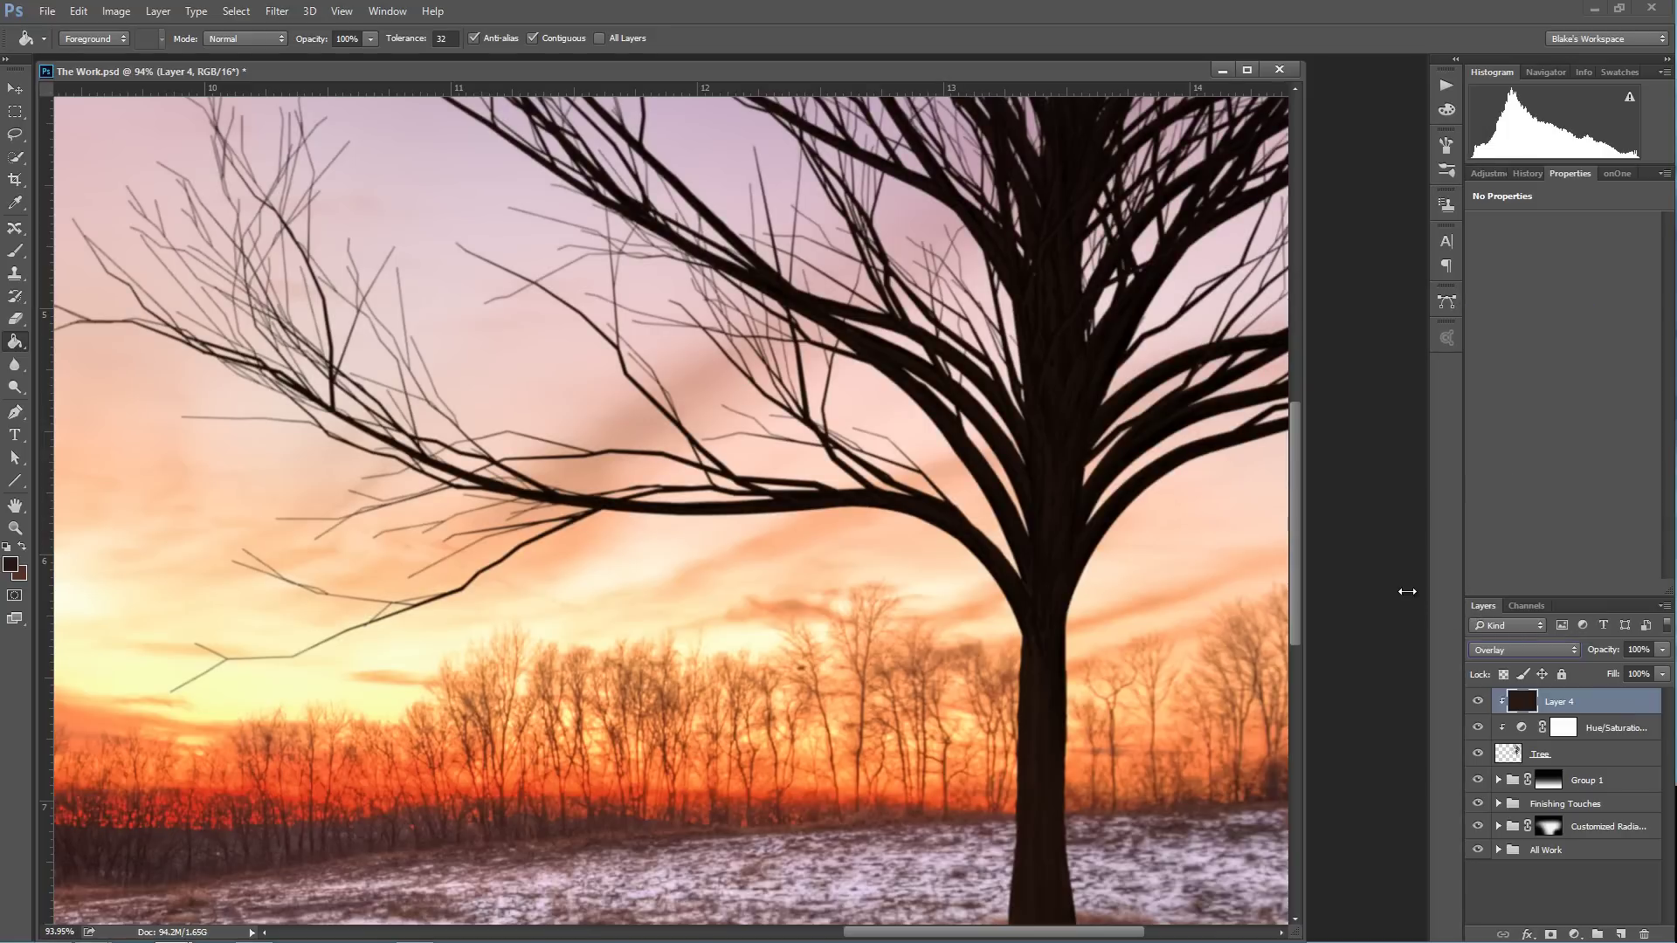
{"action": "left_click", "coordinate": [1662, 650]}
{"action": "mouse_move", "coordinate": [1662, 669]}
{"action": "left_mouse_down"}
{"action": "mouse_move", "coordinate": [1613, 670]}
{"action": "mouse_move", "coordinate": [1640, 673]}
{"action": "left_mouse_up"}
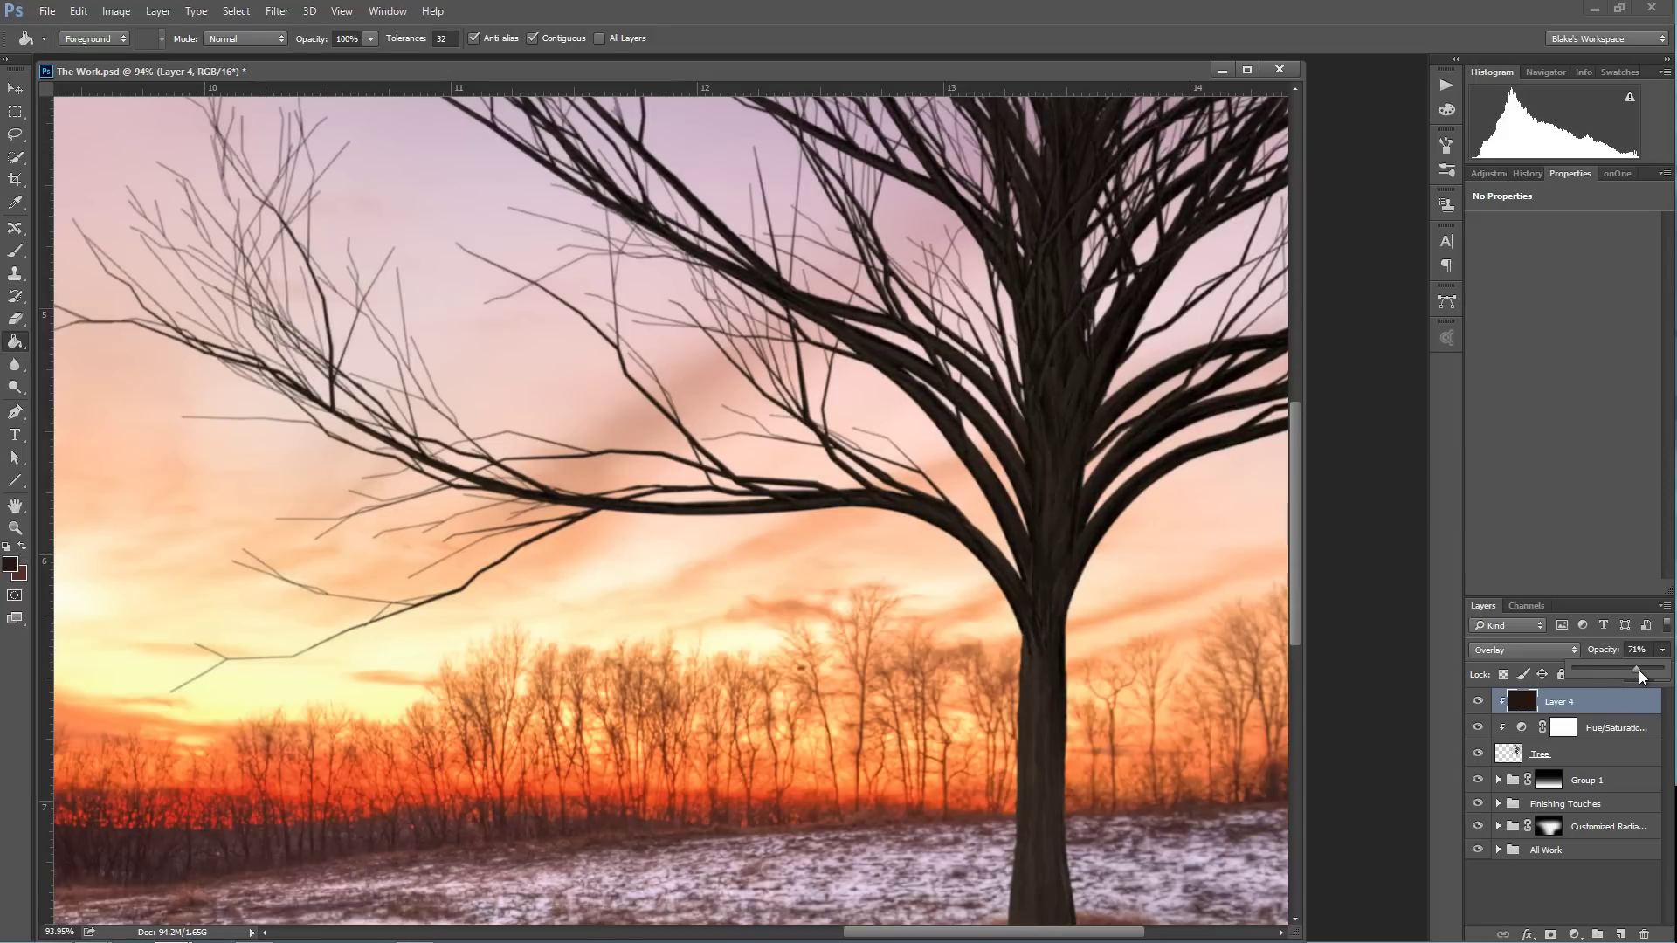
{"action": "left_click_drag", "start_coordinate": [1639, 673], "coordinate": [1632, 674]}
{"action": "left_click_drag", "start_coordinate": [919, 534], "coordinate": [348, 617]}
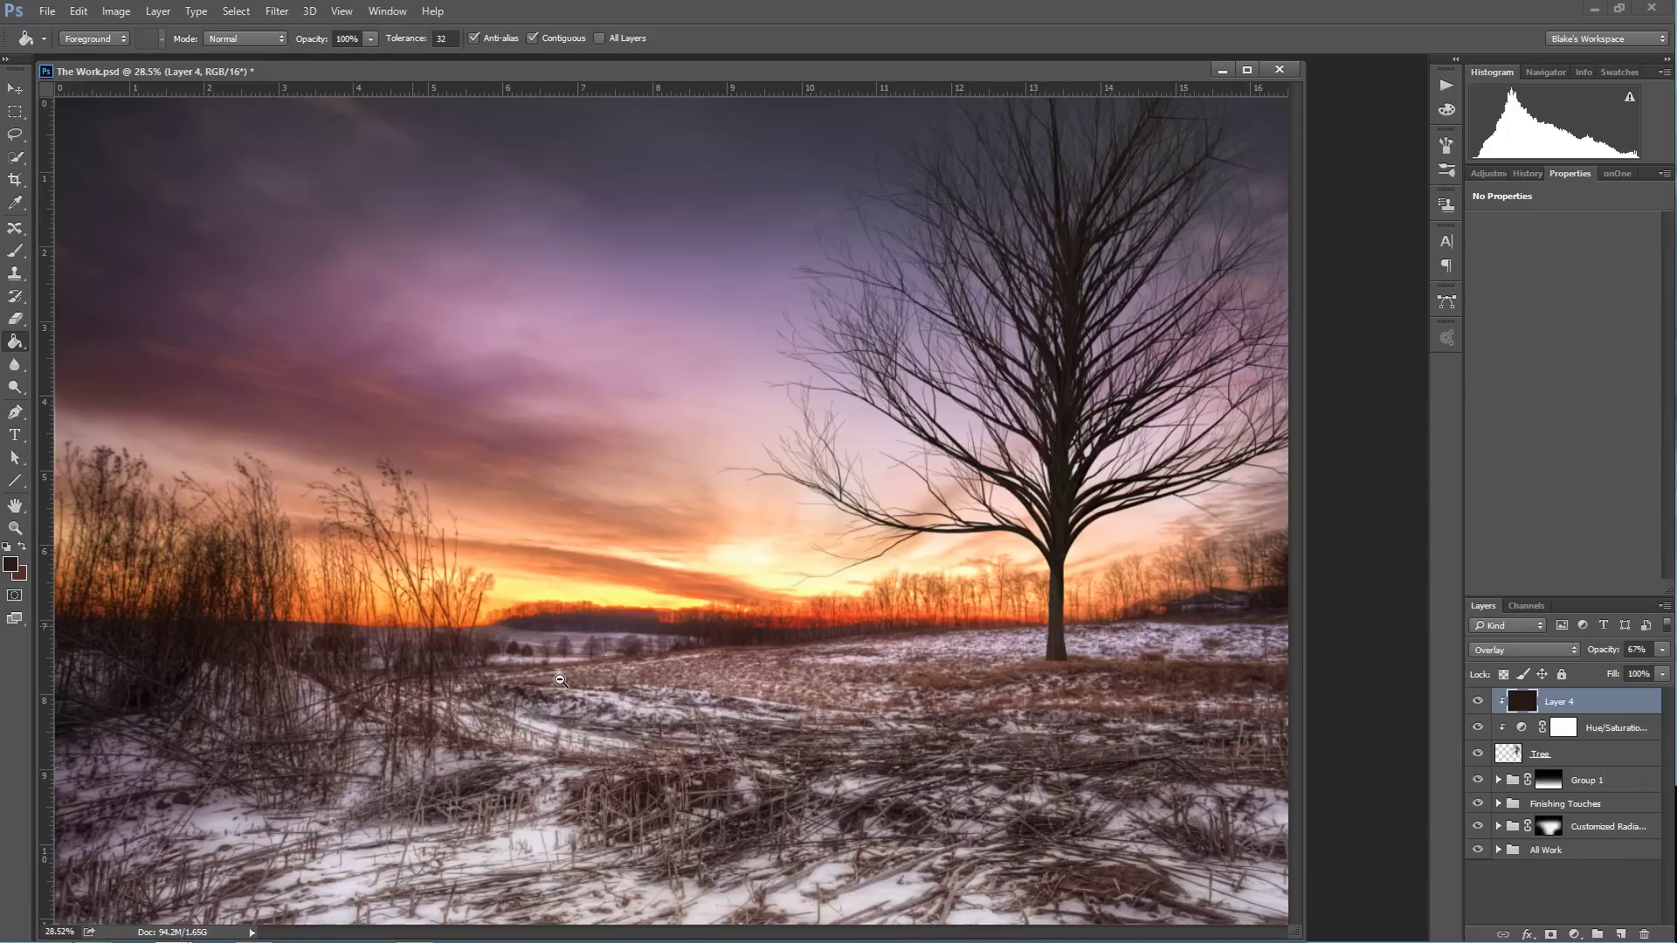
{"action": "left_click_drag", "start_coordinate": [559, 680], "coordinate": [577, 667]}
{"action": "right_click", "coordinate": [1260, 325]}
{"action": "left_click", "coordinate": [1284, 332]}
Add Layer 5 clipped to Layer 4 and brush a warm sunset tint over the tree.
{"action": "left_click", "coordinate": [1620, 934]}
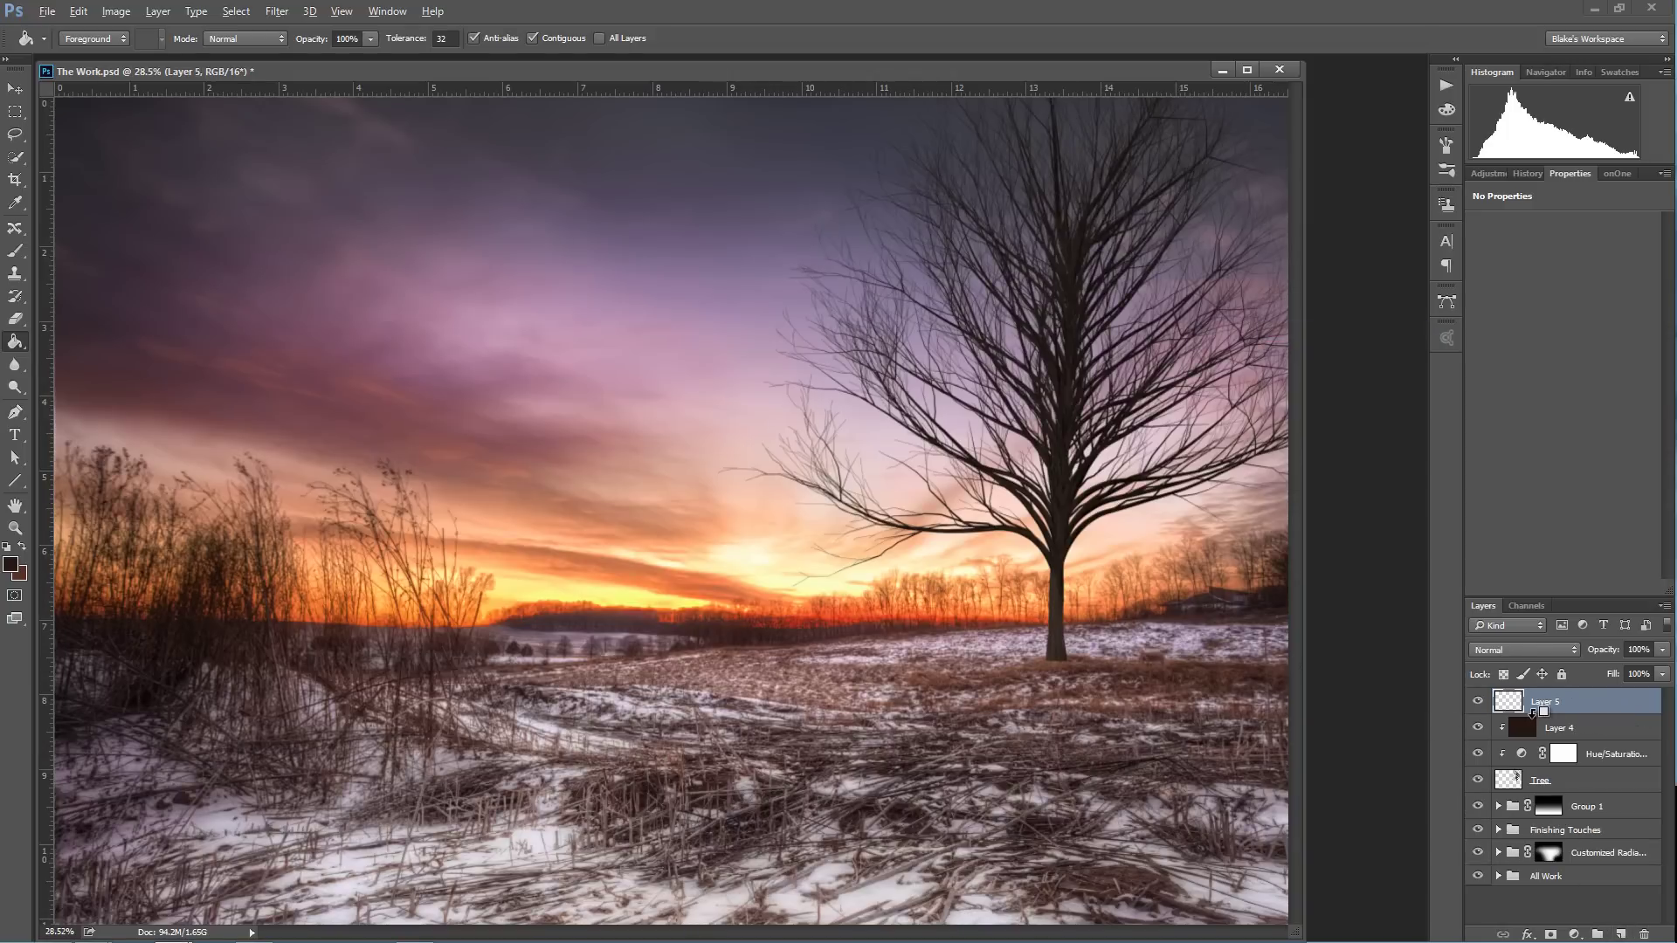
{"action": "left_click", "coordinate": [1533, 713], "text": "alt"}
{"action": "key", "text": "b"}
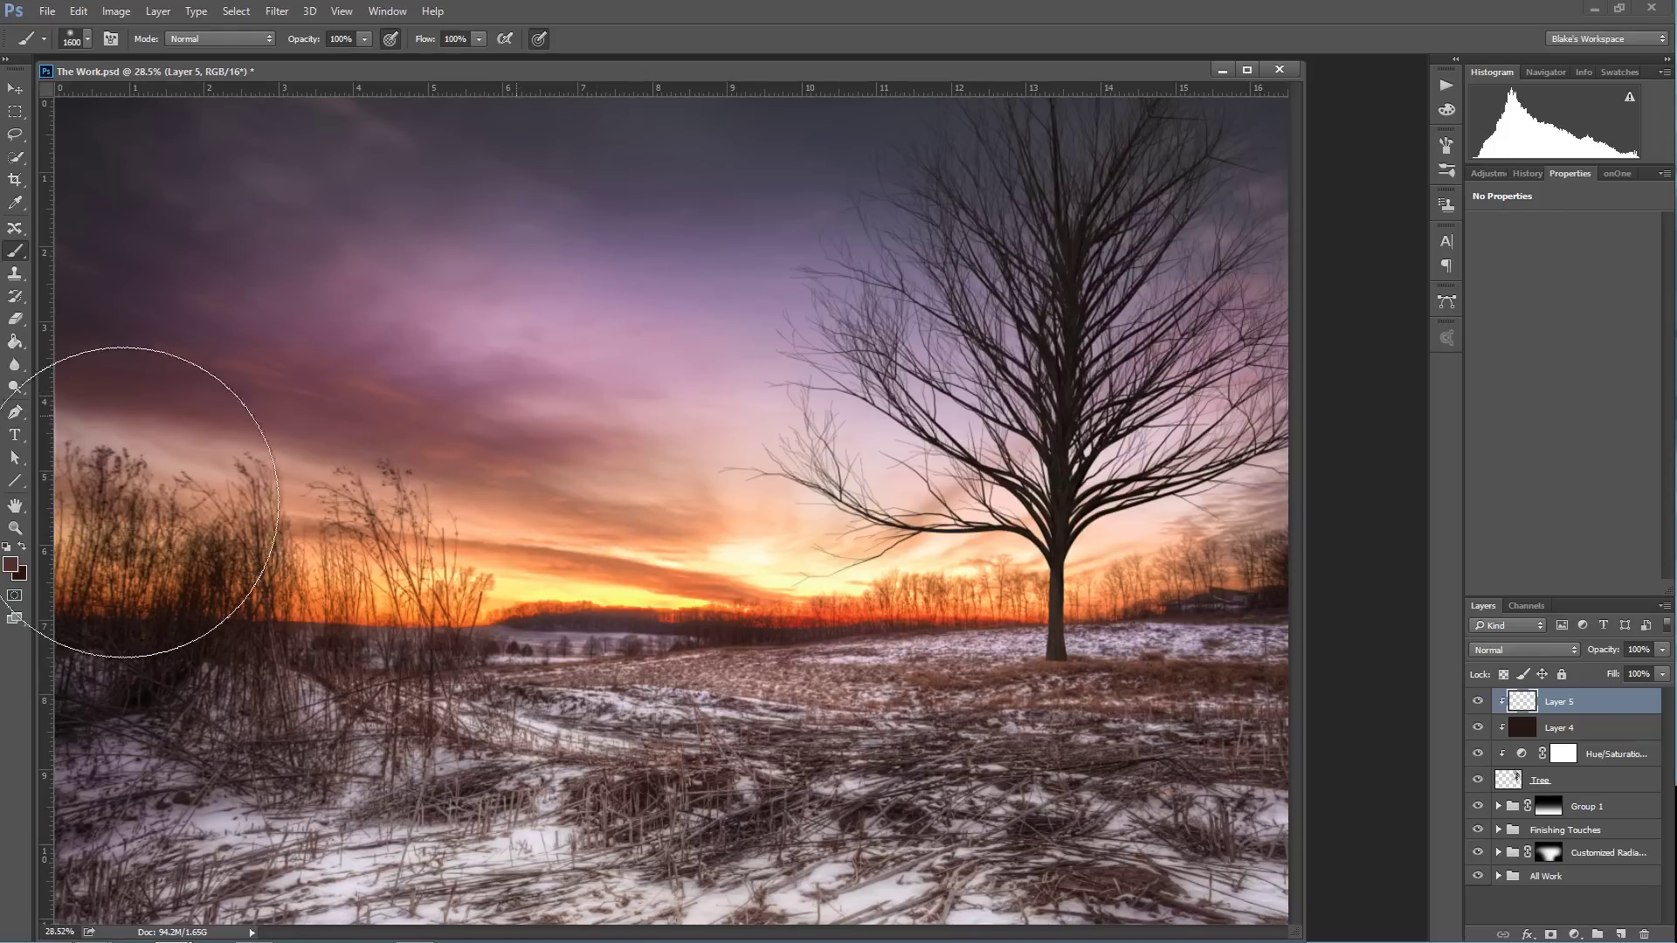
{"action": "mouse_move", "coordinate": [730, 337]}
{"action": "left_mouse_down"}
{"action": "mouse_move", "coordinate": [779, 225]}
{"action": "mouse_move", "coordinate": [723, 355]}
{"action": "mouse_move", "coordinate": [752, 486]}
{"action": "mouse_move", "coordinate": [830, 507]}
{"action": "mouse_move", "coordinate": [733, 464]}
{"action": "mouse_move", "coordinate": [742, 401]}
{"action": "mouse_move", "coordinate": [958, 236]}
{"action": "mouse_move", "coordinate": [891, 209]}
{"action": "mouse_move", "coordinate": [928, 210]}
{"action": "mouse_move", "coordinate": [962, 302]}
{"action": "mouse_move", "coordinate": [976, 251]}
{"action": "mouse_move", "coordinate": [891, 142]}
{"action": "mouse_move", "coordinate": [985, 227]}
{"action": "left_mouse_up"}
{"action": "key", "text": "v"}
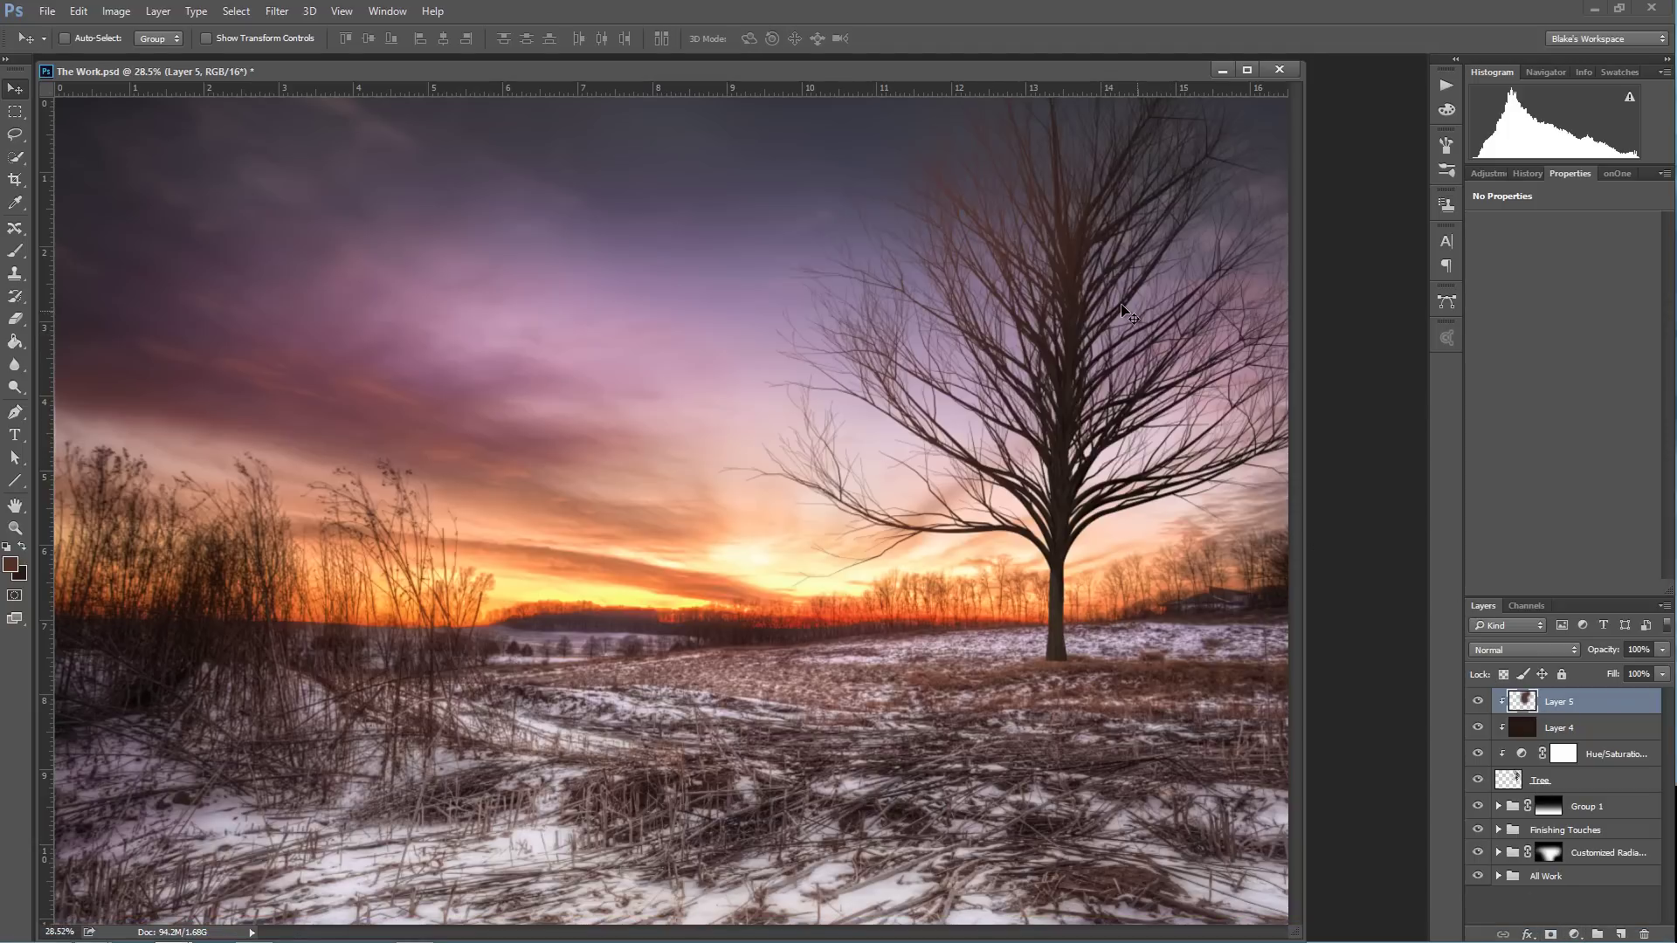
Mask out Layer 5's tint at the tree top and base, then zoom on the reeds.
{"action": "left_click", "coordinate": [1551, 934]}
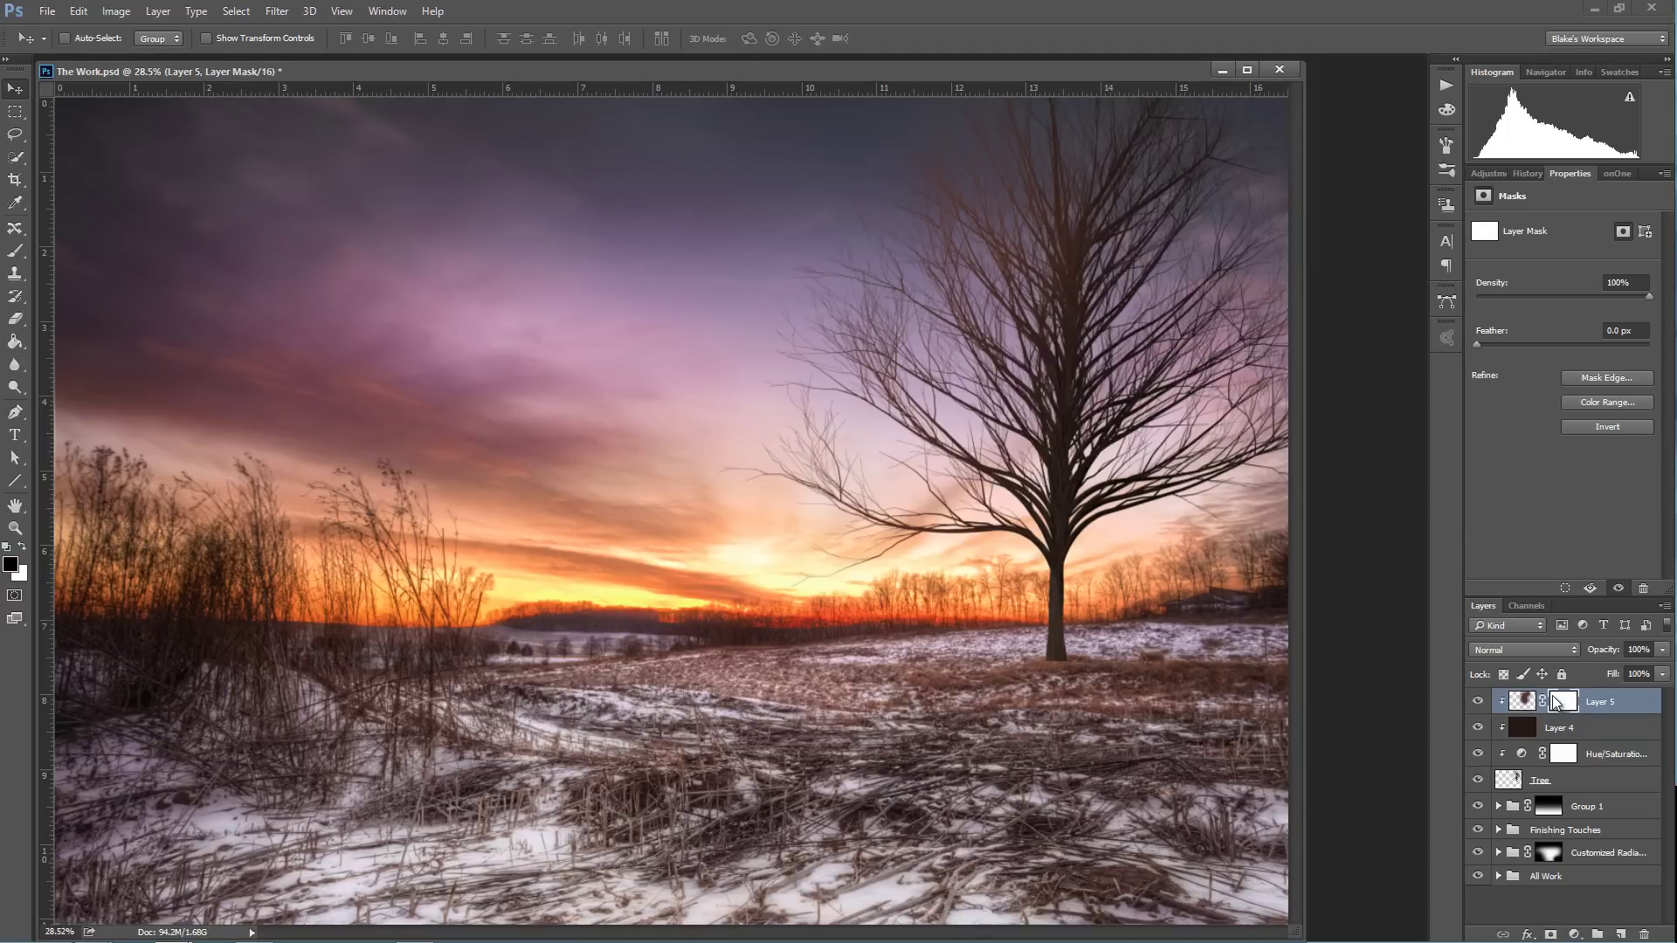
{"action": "left_click", "coordinate": [15, 250]}
{"action": "mouse_move", "coordinate": [1022, 150]}
{"action": "left_mouse_down"}
{"action": "mouse_move", "coordinate": [1075, 195]}
{"action": "mouse_move", "coordinate": [906, 111]}
{"action": "mouse_move", "coordinate": [1033, 149]}
{"action": "mouse_move", "coordinate": [898, 120]}
{"action": "mouse_move", "coordinate": [1051, 195]}
{"action": "left_mouse_up"}
{"action": "mouse_move", "coordinate": [1147, 470]}
{"action": "left_mouse_down"}
{"action": "mouse_move", "coordinate": [1092, 568]}
{"action": "mouse_move", "coordinate": [1004, 664]}
{"action": "mouse_move", "coordinate": [969, 646]}
{"action": "left_mouse_up"}
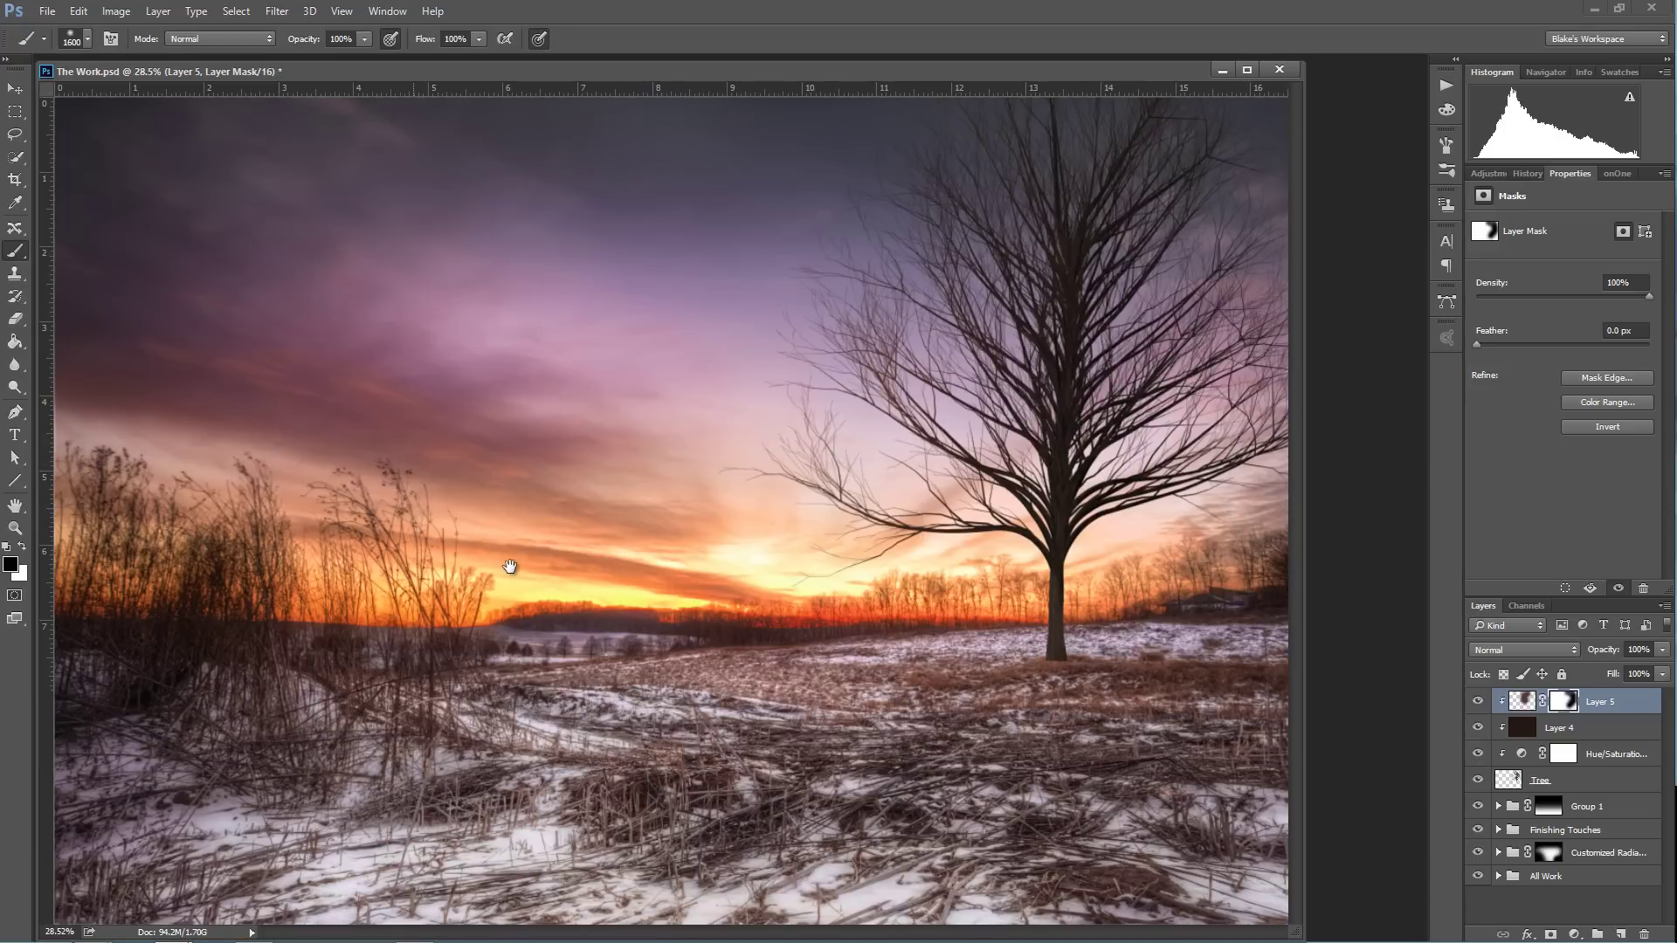
{"action": "left_click_drag", "start_coordinate": [428, 567], "coordinate": [462, 552]}
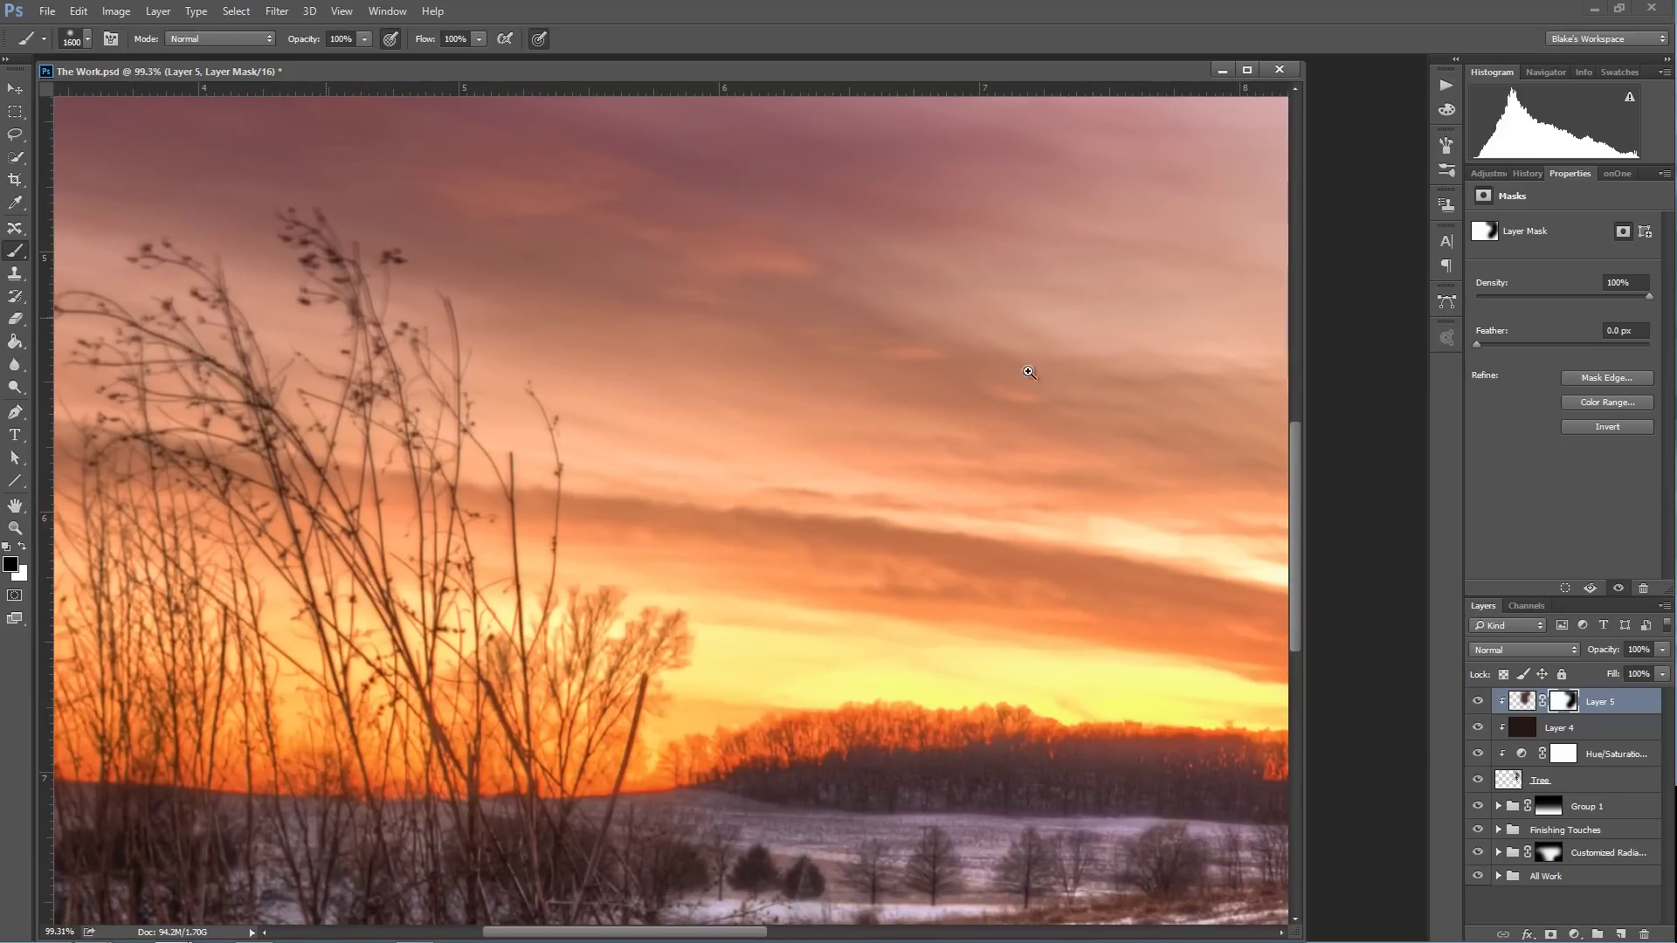
On the Tree layer, blur the lower-left branches with a 1000-pixel Blur tool brush.
{"action": "key", "text": "ctrl+0"}
{"action": "left_click_drag", "start_coordinate": [839, 436], "coordinate": [888, 442]}
{"action": "key", "text": "ctrl+0"}
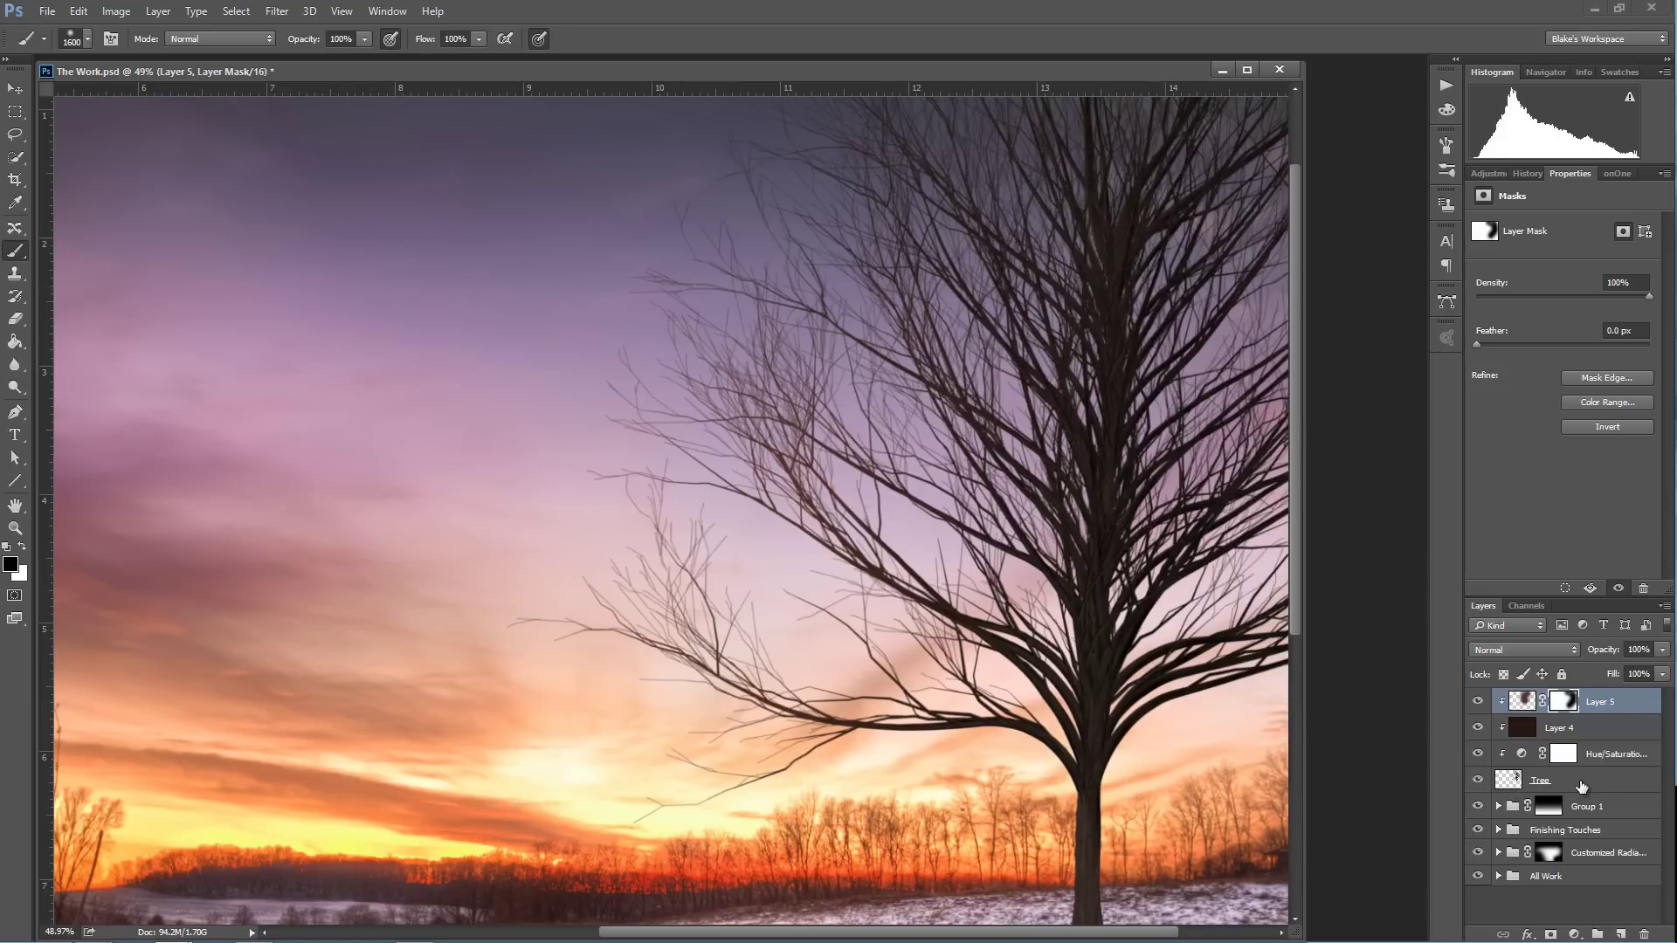
{"action": "left_click", "coordinate": [1500, 775]}
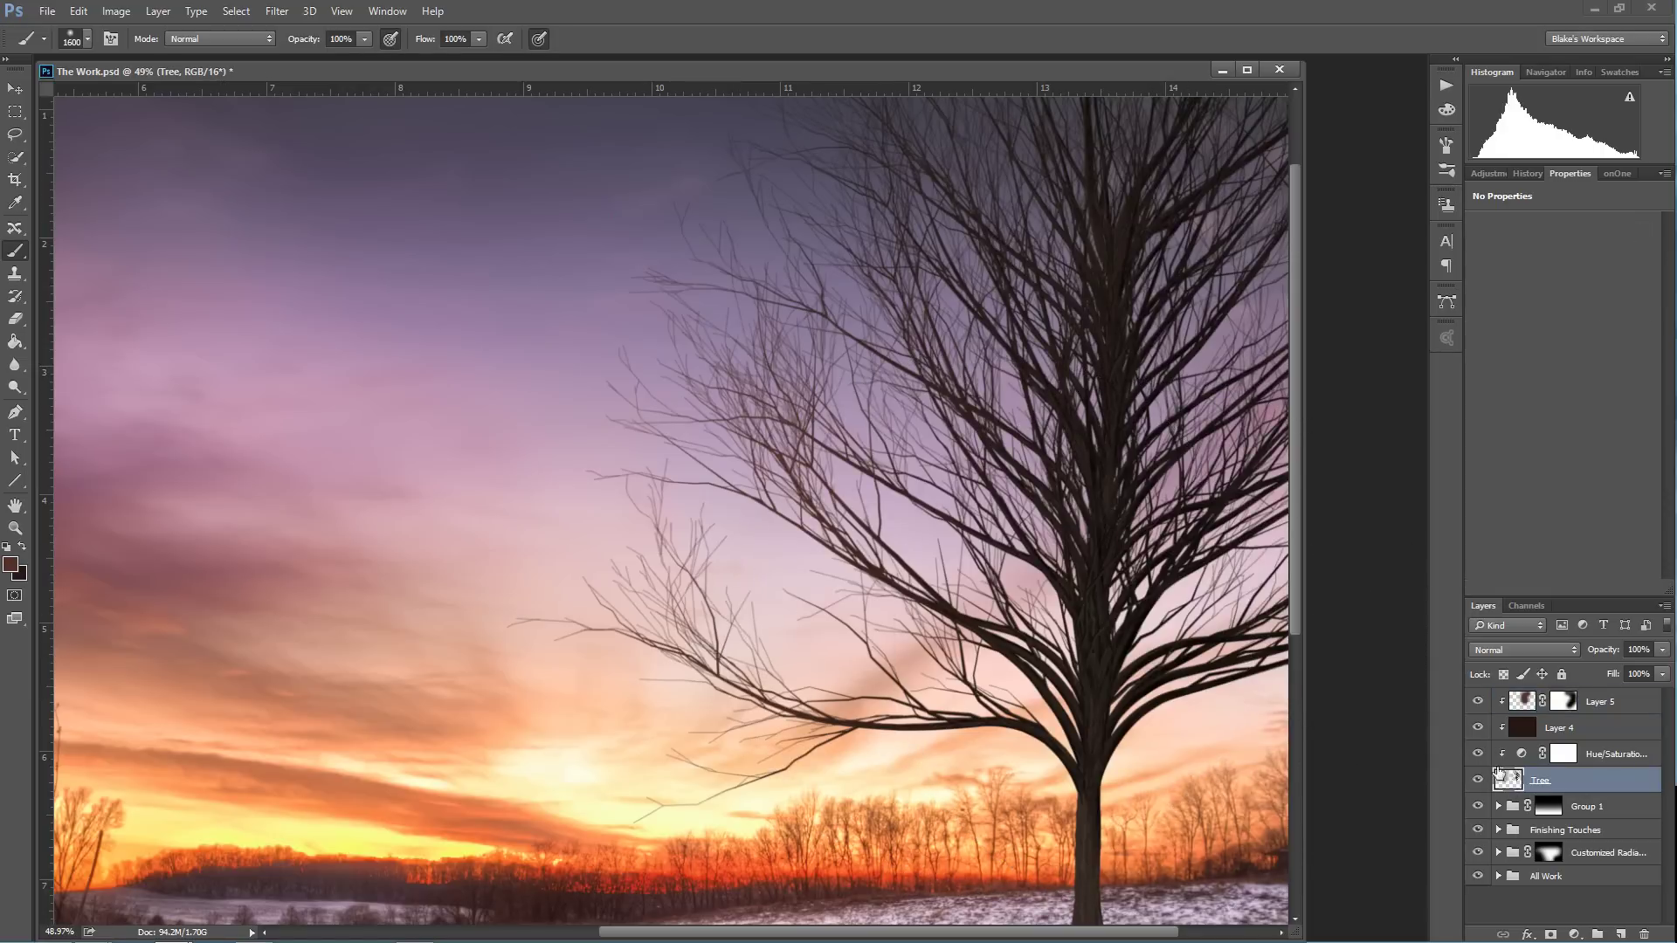
{"action": "left_click", "coordinate": [17, 365]}
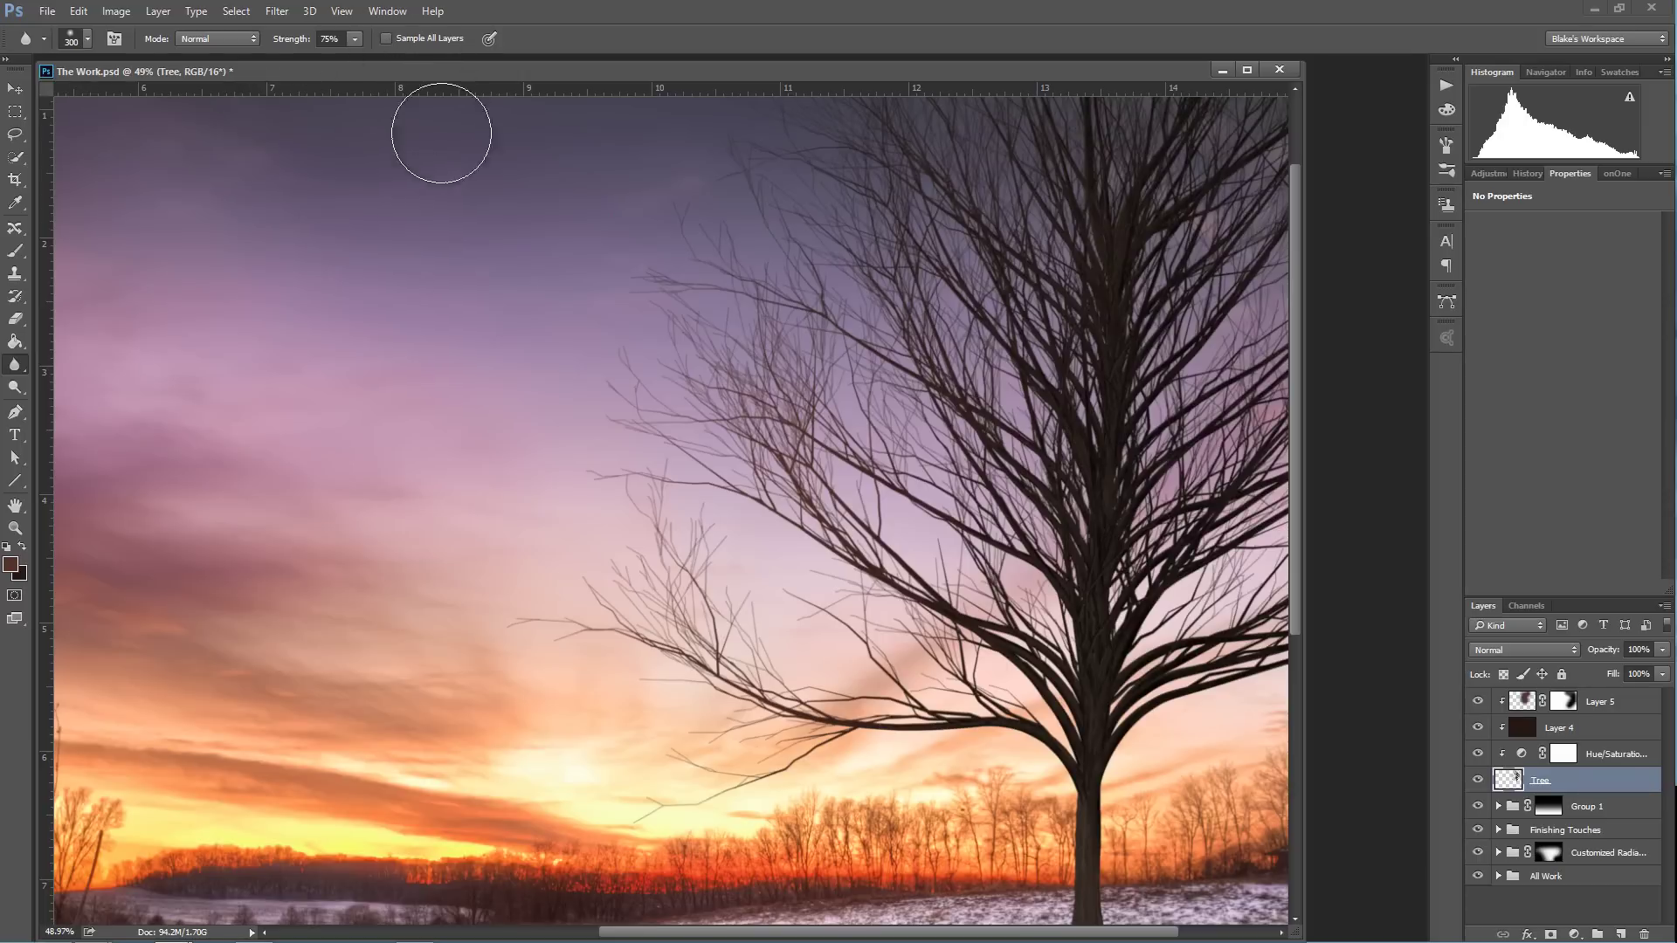
{"action": "key", "text": "bracketright"}
{"action": "key", "text": "bracketright"}
{"action": "key", "text": "bracketright"}
{"action": "key", "text": "bracketright"}
{"action": "key", "text": "bracketright"}
{"action": "key", "text": "bracketright"}
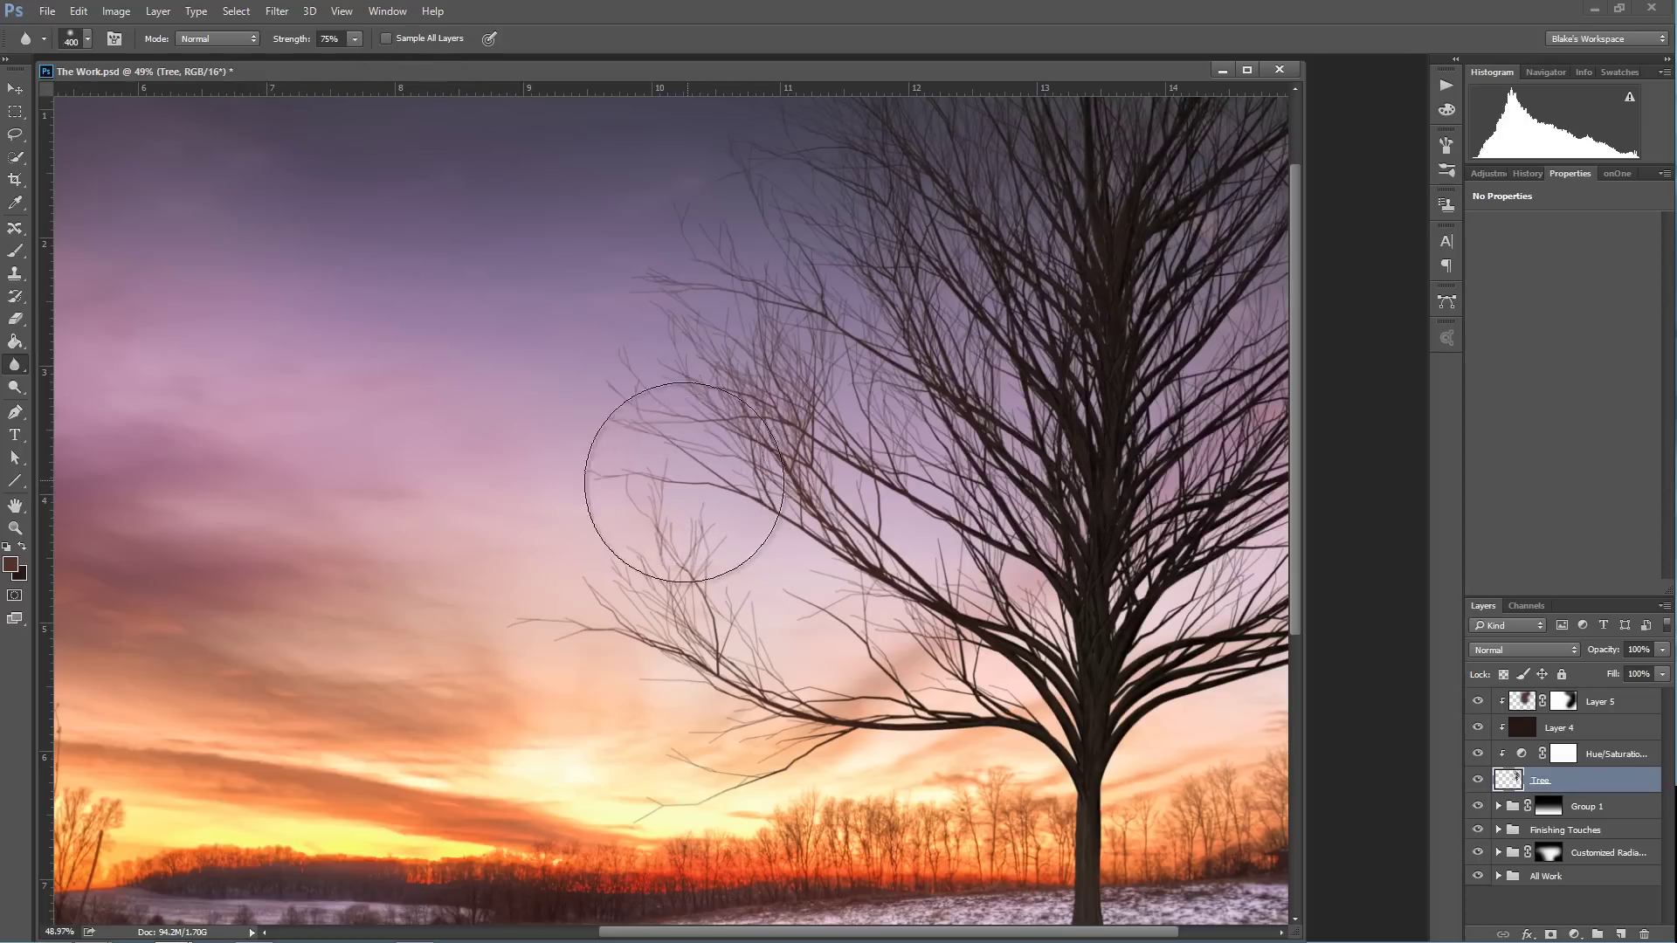
{"action": "key", "text": "bracketright"}
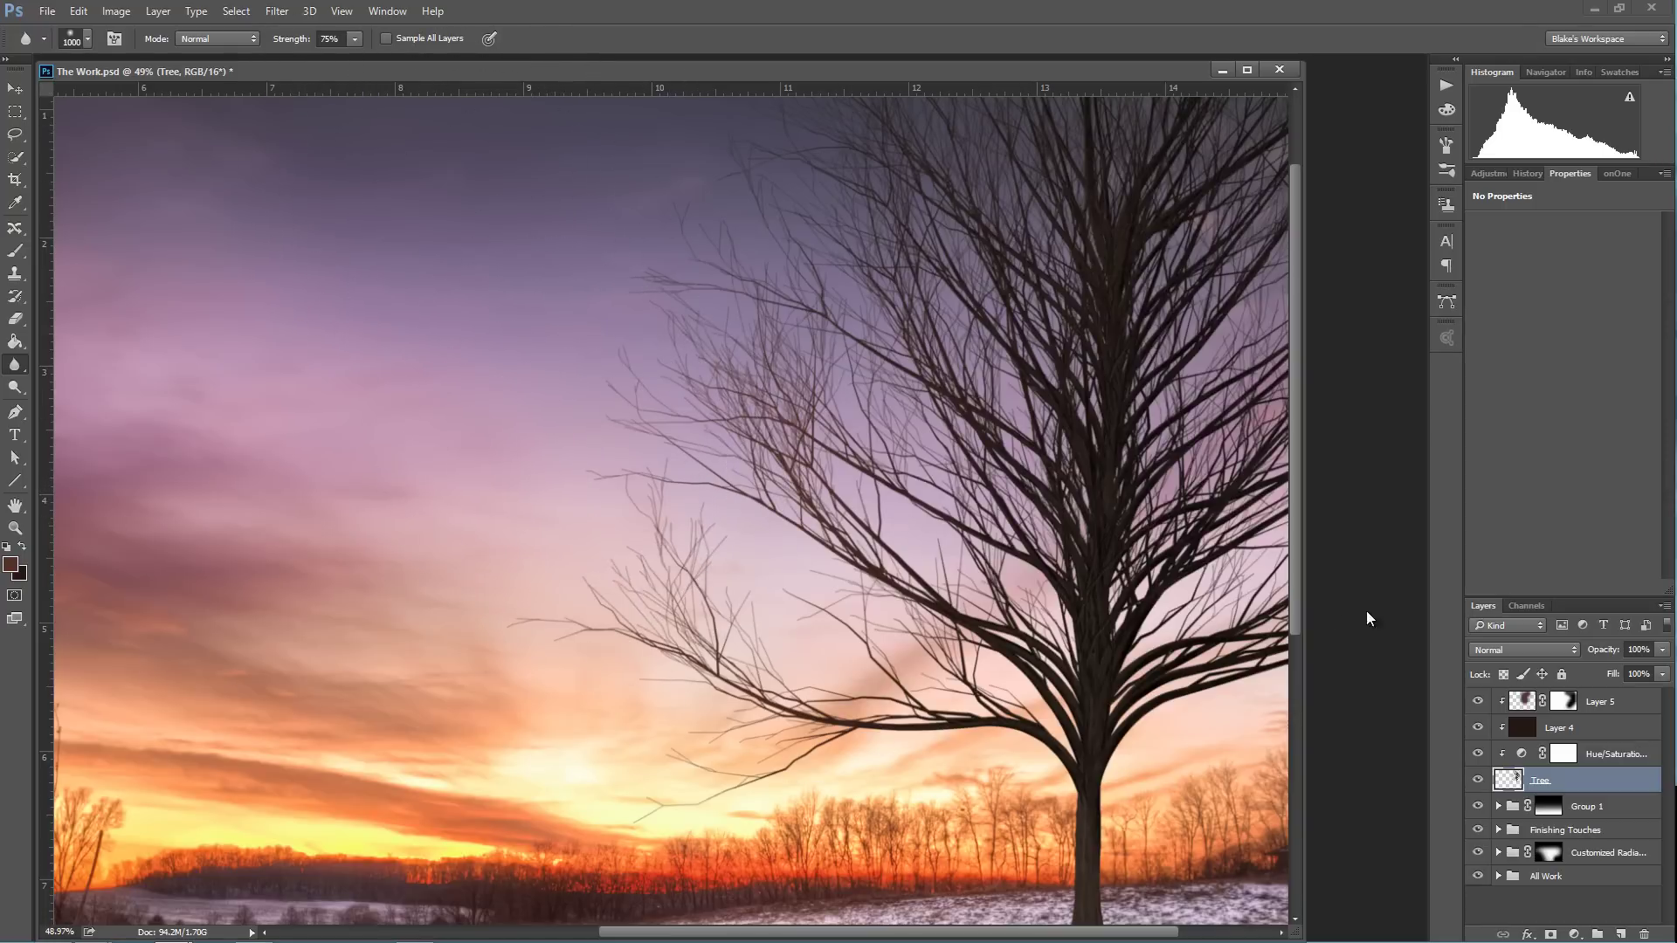
{"action": "mouse_move", "coordinate": [748, 684]}
{"action": "left_mouse_down"}
{"action": "mouse_move", "coordinate": [734, 719]}
{"action": "mouse_move", "coordinate": [843, 692]}
{"action": "mouse_move", "coordinate": [734, 716]}
{"action": "mouse_move", "coordinate": [632, 636]}
{"action": "mouse_move", "coordinate": [513, 599]}
{"action": "mouse_move", "coordinate": [632, 629]}
{"action": "mouse_move", "coordinate": [709, 603]}
{"action": "mouse_move", "coordinate": [719, 356]}
{"action": "mouse_move", "coordinate": [692, 404]}
{"action": "mouse_move", "coordinate": [726, 393]}
{"action": "mouse_move", "coordinate": [792, 431]}
{"action": "mouse_move", "coordinate": [777, 445]}
{"action": "mouse_move", "coordinate": [847, 615]}
{"action": "mouse_move", "coordinate": [908, 420]}
{"action": "mouse_move", "coordinate": [1014, 342]}
{"action": "mouse_move", "coordinate": [838, 438]}
{"action": "mouse_move", "coordinate": [991, 325]}
{"action": "left_mouse_up"}
{"action": "scroll", "coordinate": [786, 431], "scroll_direction": "right", "scroll_amount": 1}
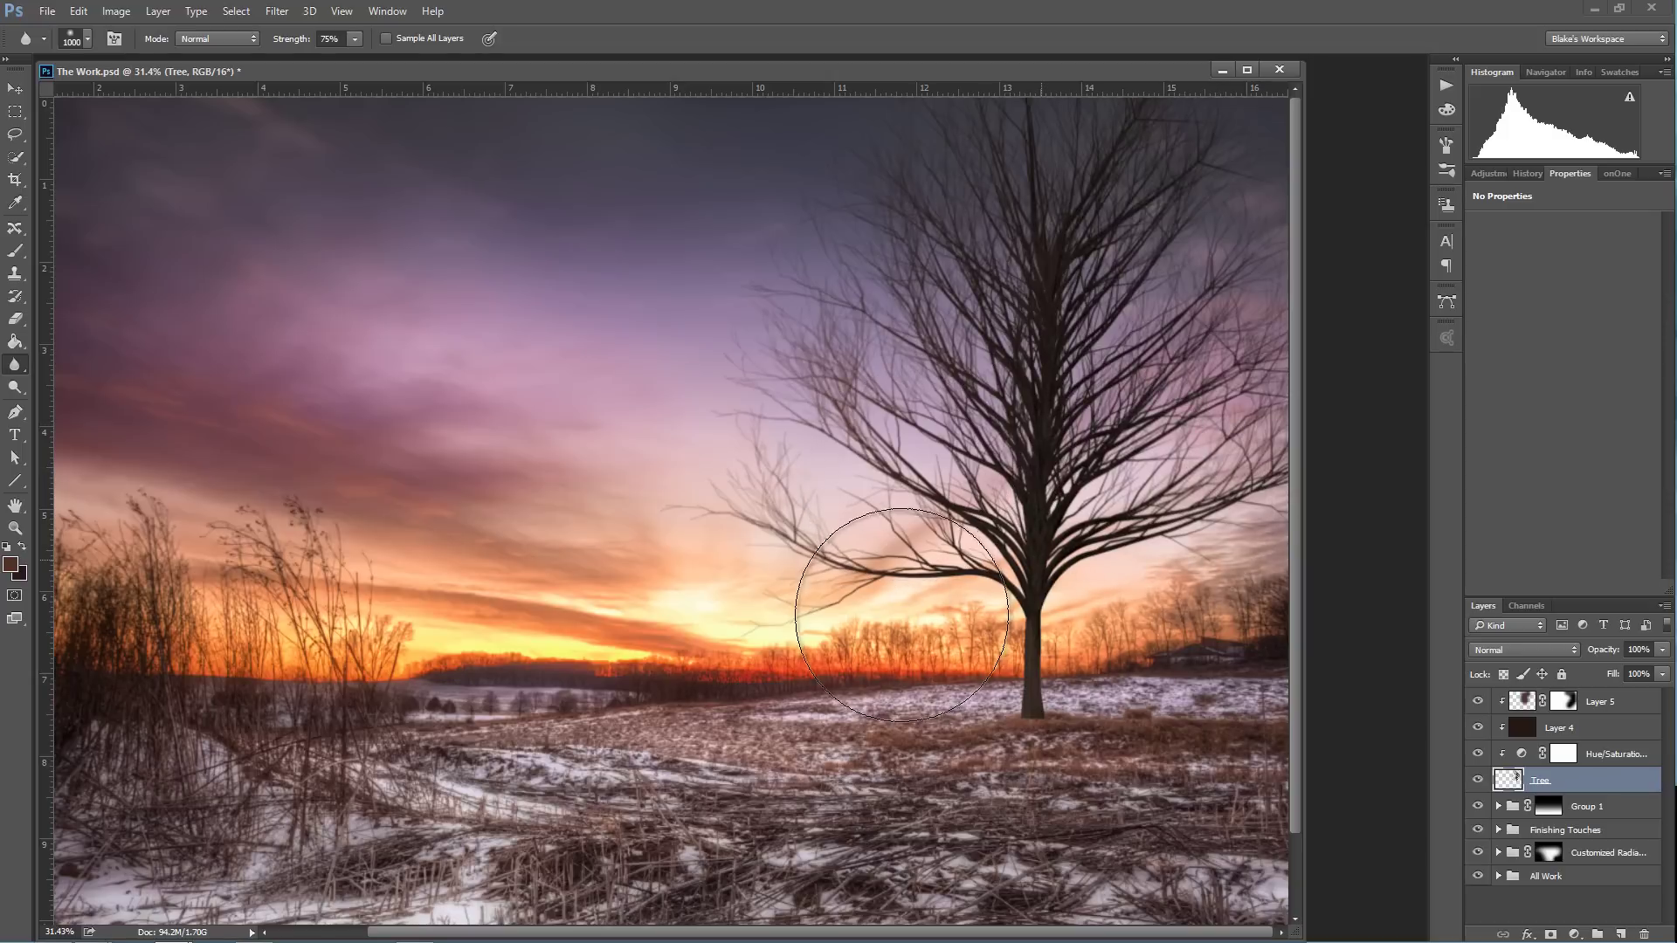
Shrink the Blur brush to 400 and blur the trunk base where it meets the grass.
{"action": "scroll", "coordinate": [1001, 598], "scroll_direction": "up", "scroll_amount": 5}
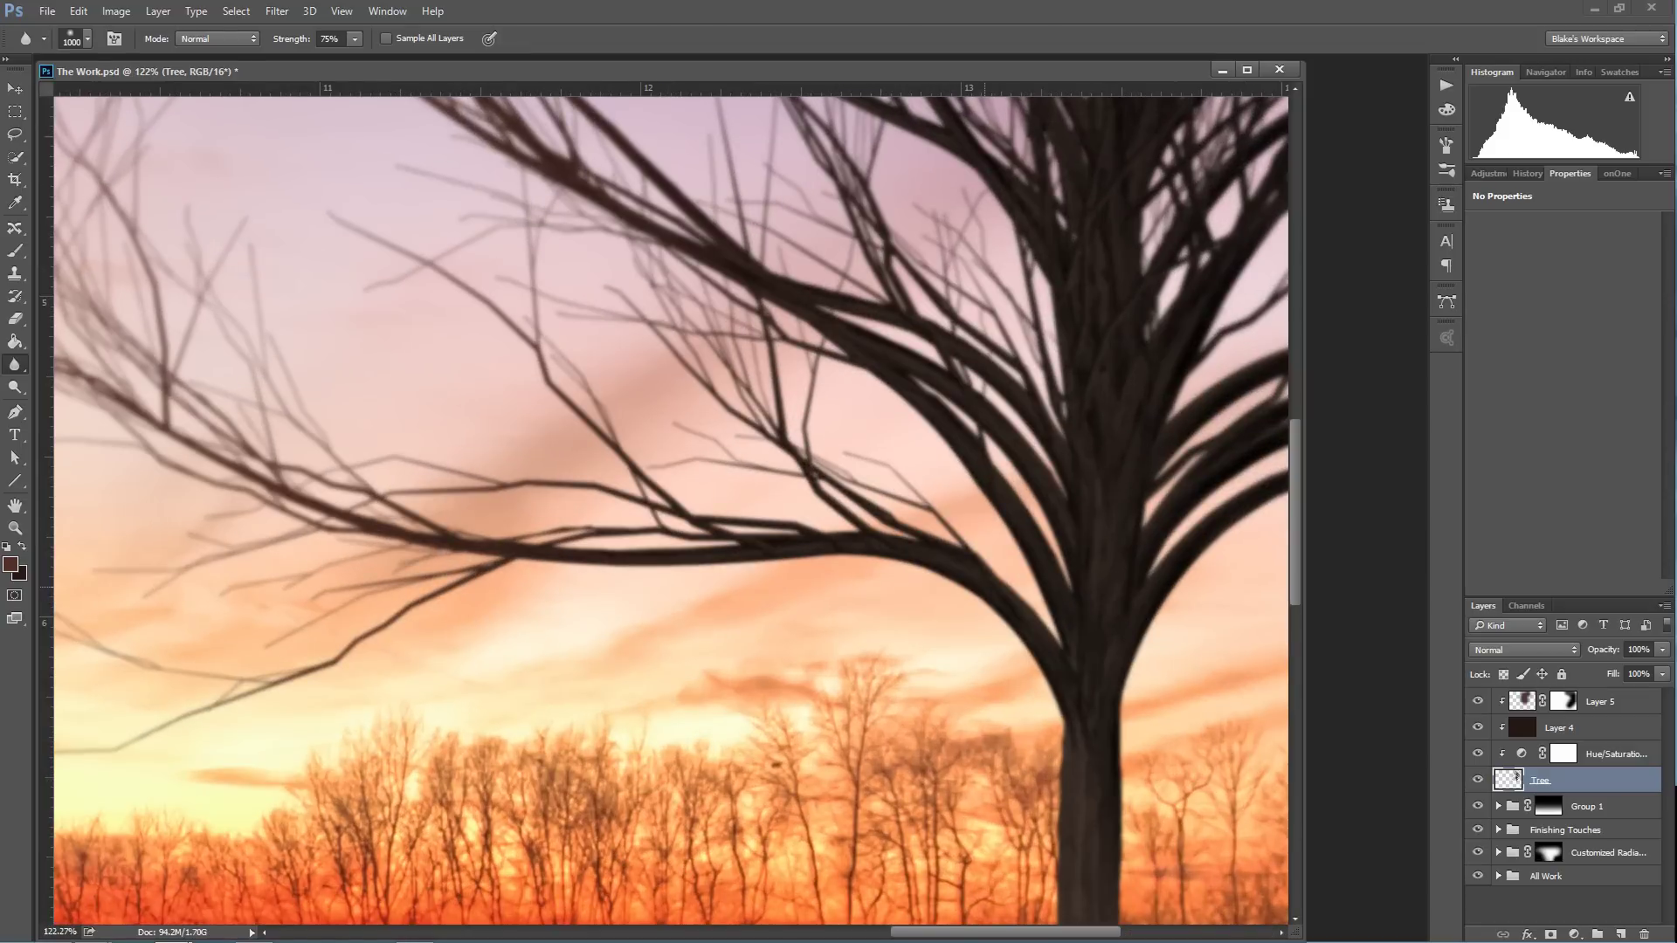
{"action": "key", "text": "bracketleft"}
{"action": "key", "text": "bracketleft"}
{"action": "key", "text": "bracketleft"}
{"action": "key", "text": "bracketleft"}
{"action": "key", "text": "bracketleft"}
{"action": "key", "text": "bracketleft"}
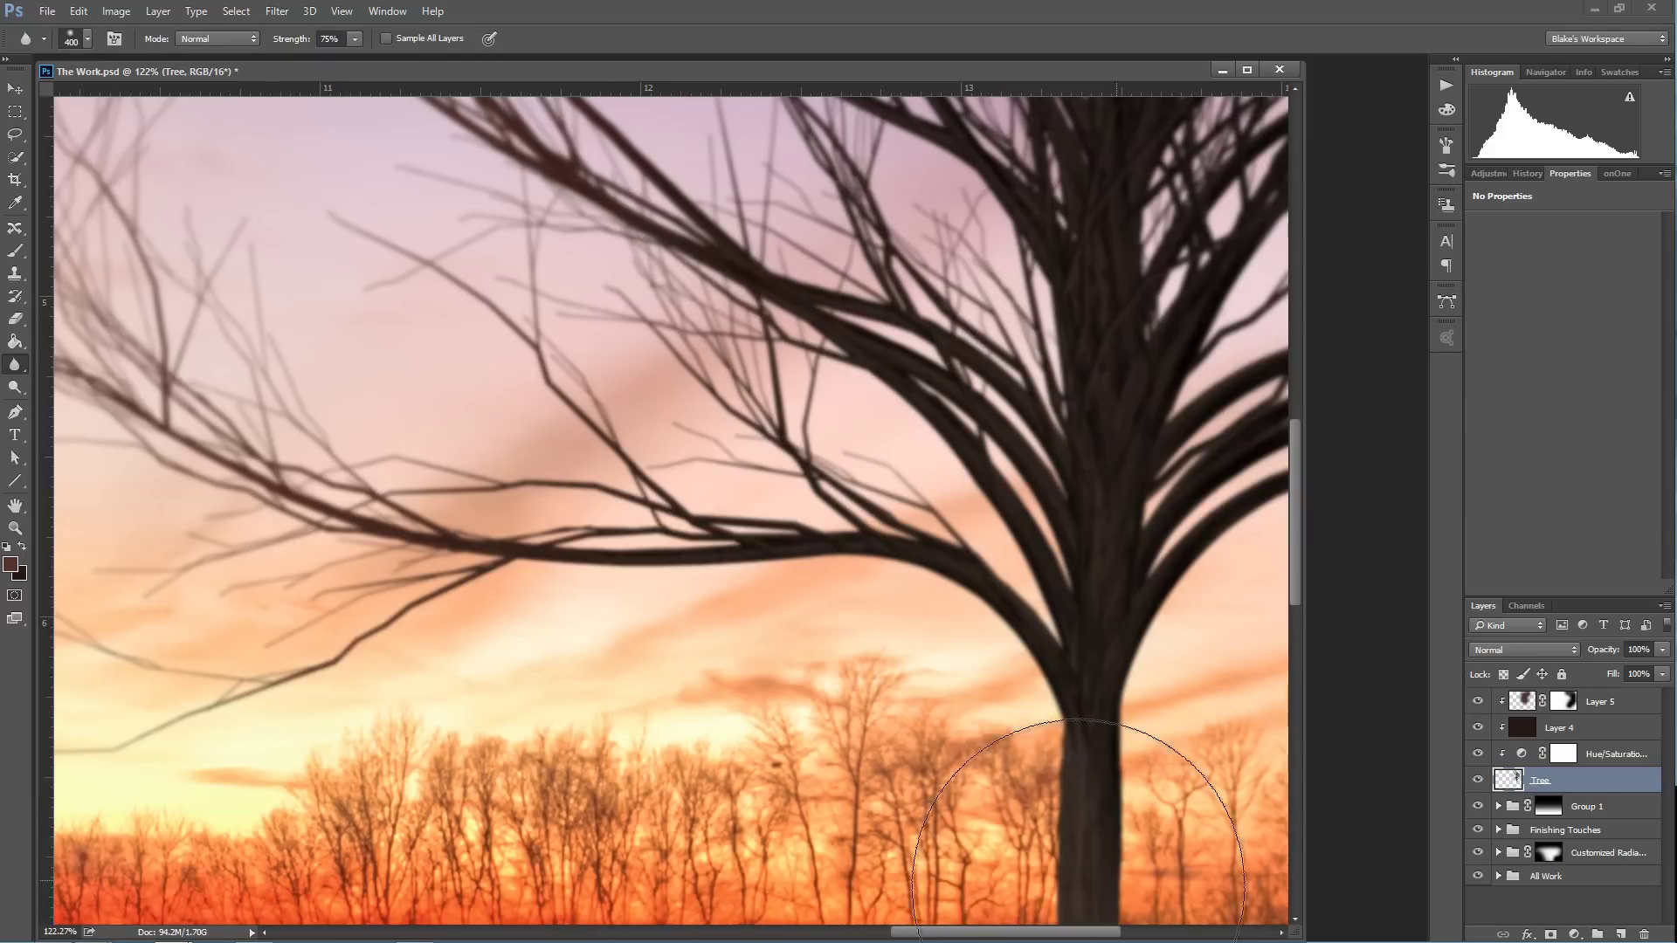
{"action": "mouse_move", "coordinate": [1008, 868]}
{"action": "left_mouse_down"}
{"action": "mouse_move", "coordinate": [979, 865]}
{"action": "mouse_move", "coordinate": [961, 734]}
{"action": "mouse_move", "coordinate": [910, 626]}
{"action": "left_mouse_up"}
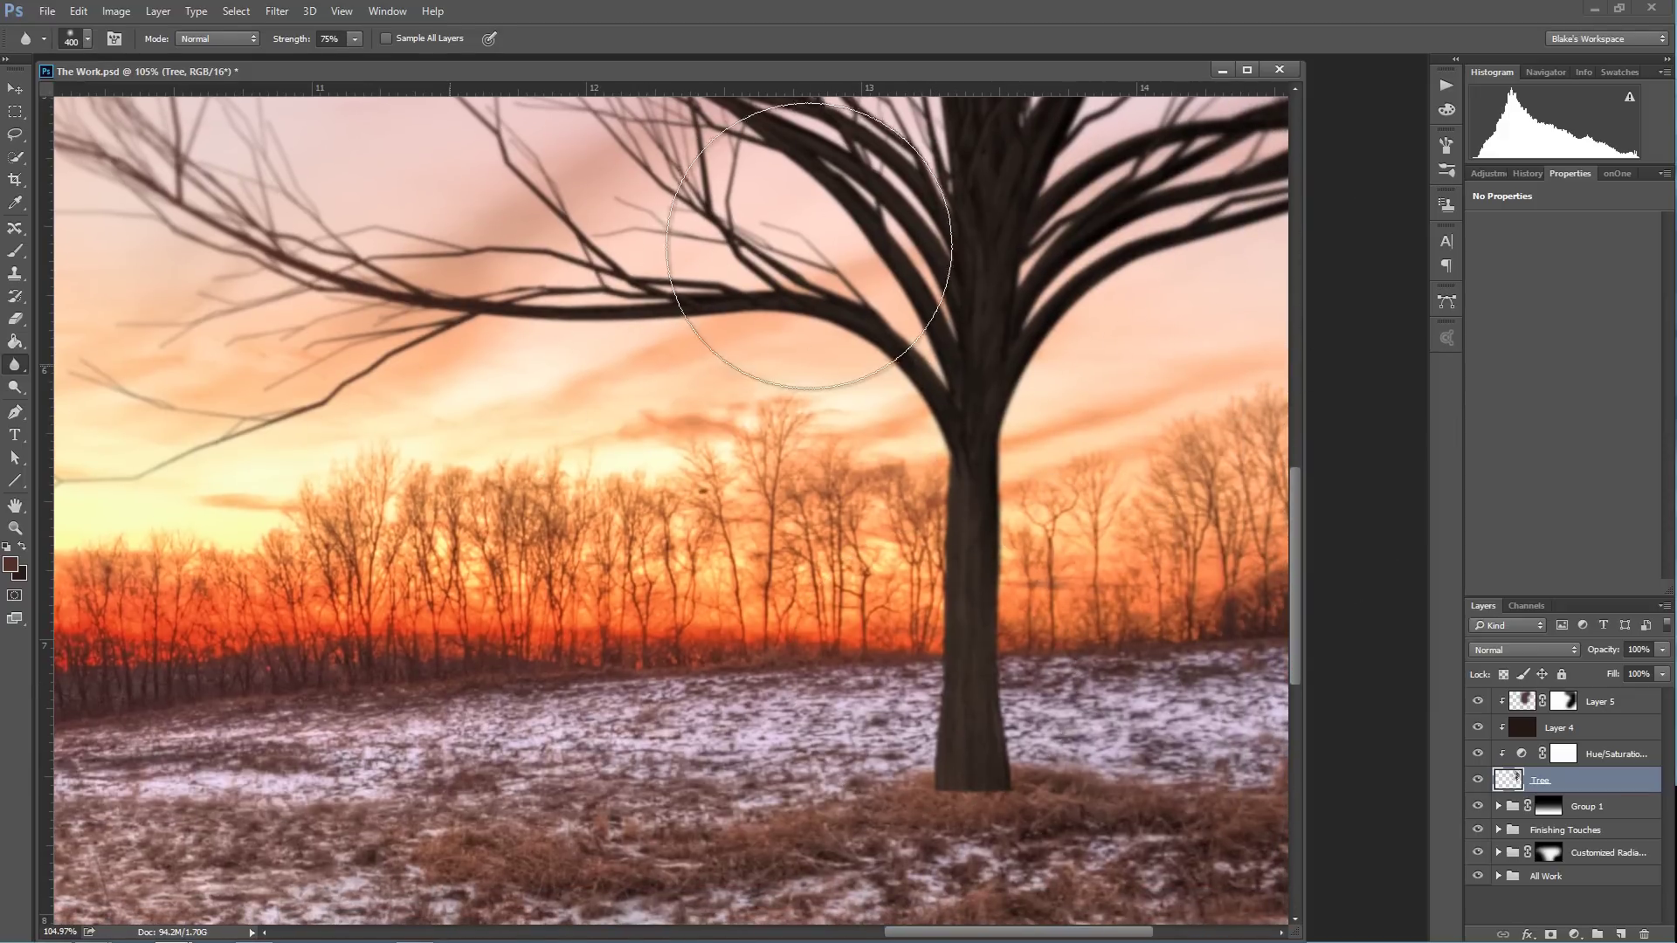
{"action": "scroll", "coordinate": [943, 317], "scroll_direction": "down", "scroll_amount": 6}
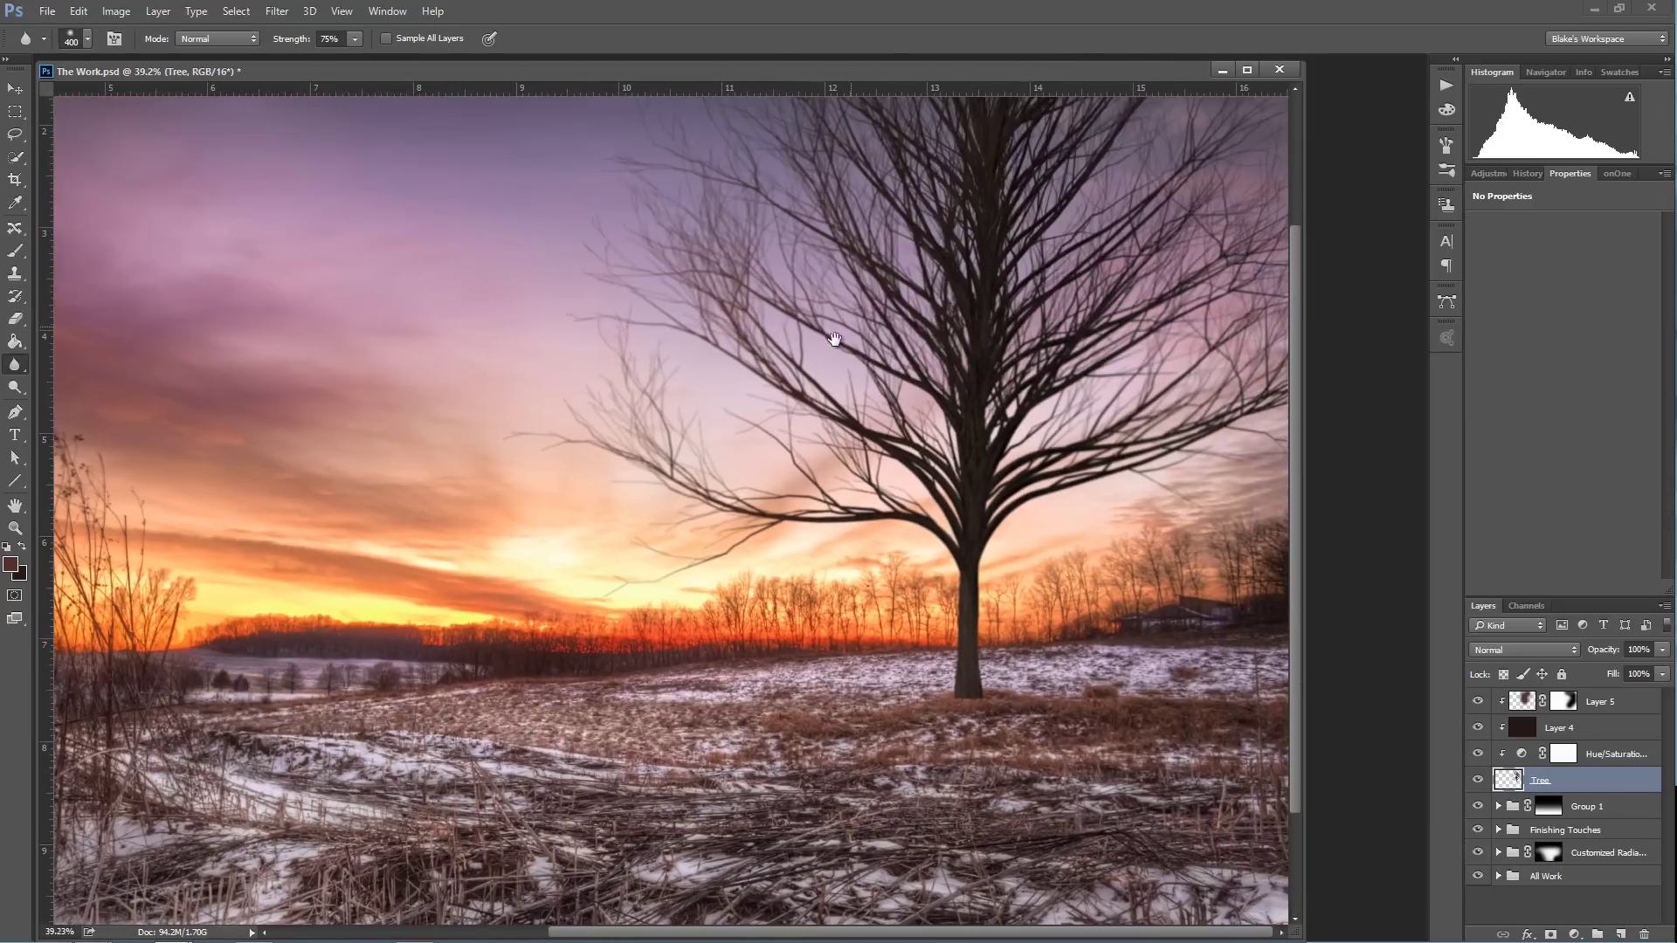
{"action": "left_click_drag", "start_coordinate": [834, 339], "coordinate": [834, 397]}
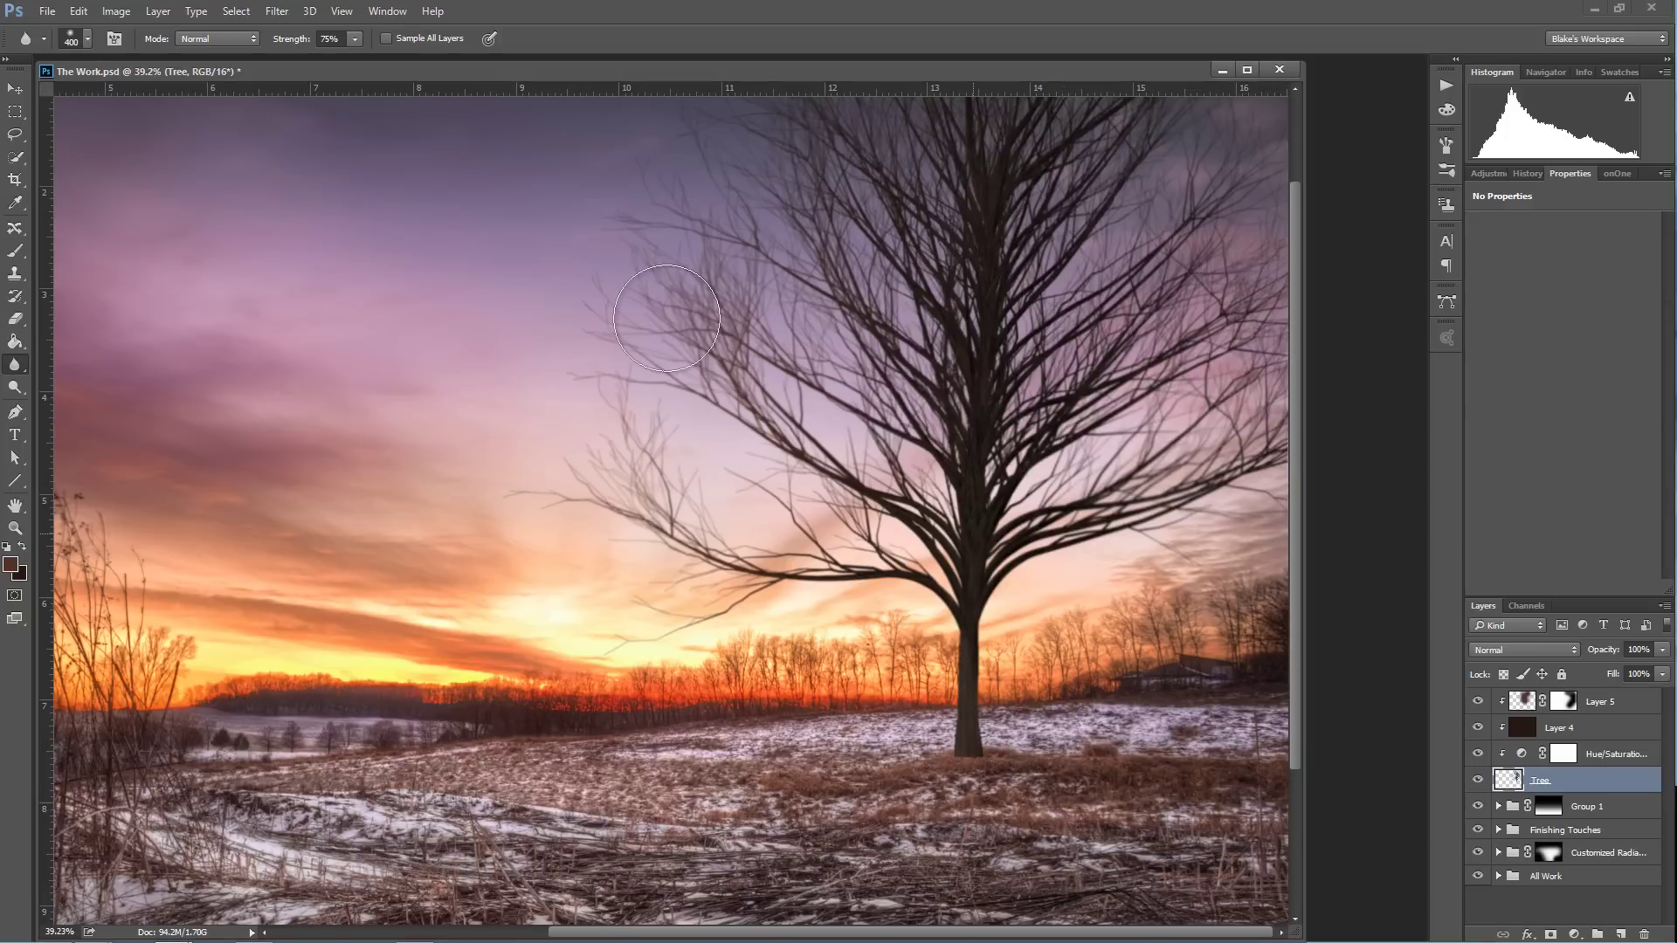
Fit the image on screen and toggle the tree layers' visibility to compare the result.
{"action": "right_click", "coordinate": [831, 405]}
{"action": "left_click", "coordinate": [872, 431]}
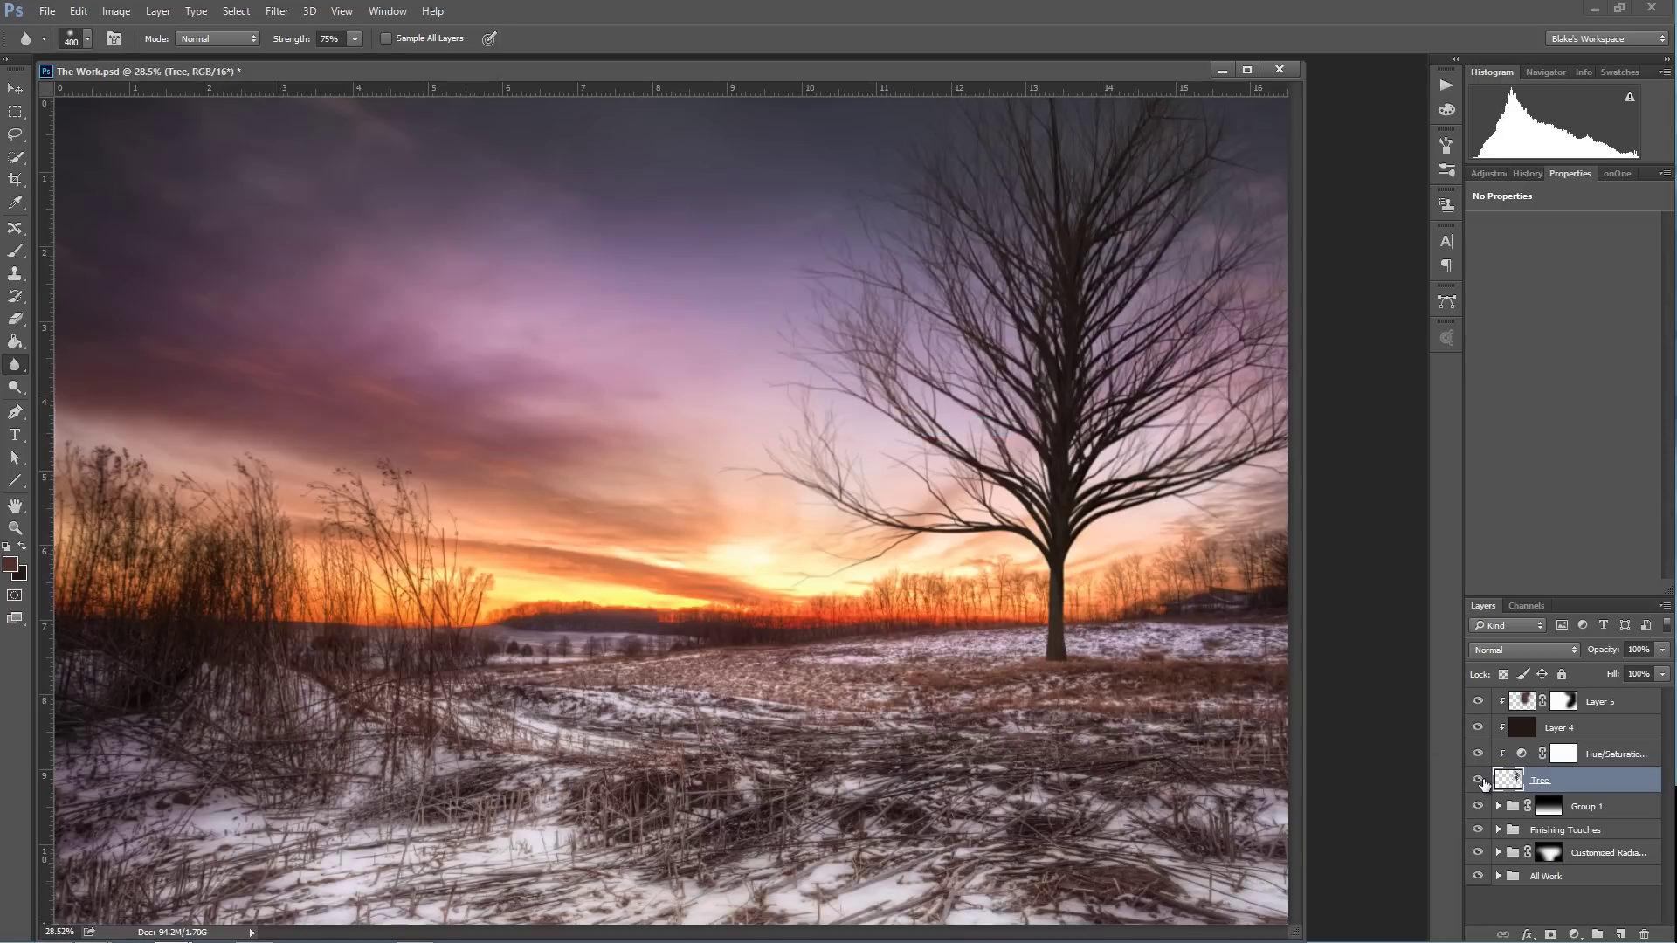
{"action": "left_click", "coordinate": [1478, 780]}
{"action": "left_click", "coordinate": [1477, 780]}
{"action": "left_click_drag", "start_coordinate": [1478, 753], "coordinate": [1478, 709]}
{"action": "scroll", "coordinate": [1056, 652], "scroll_direction": "up", "scroll_amount": 6}
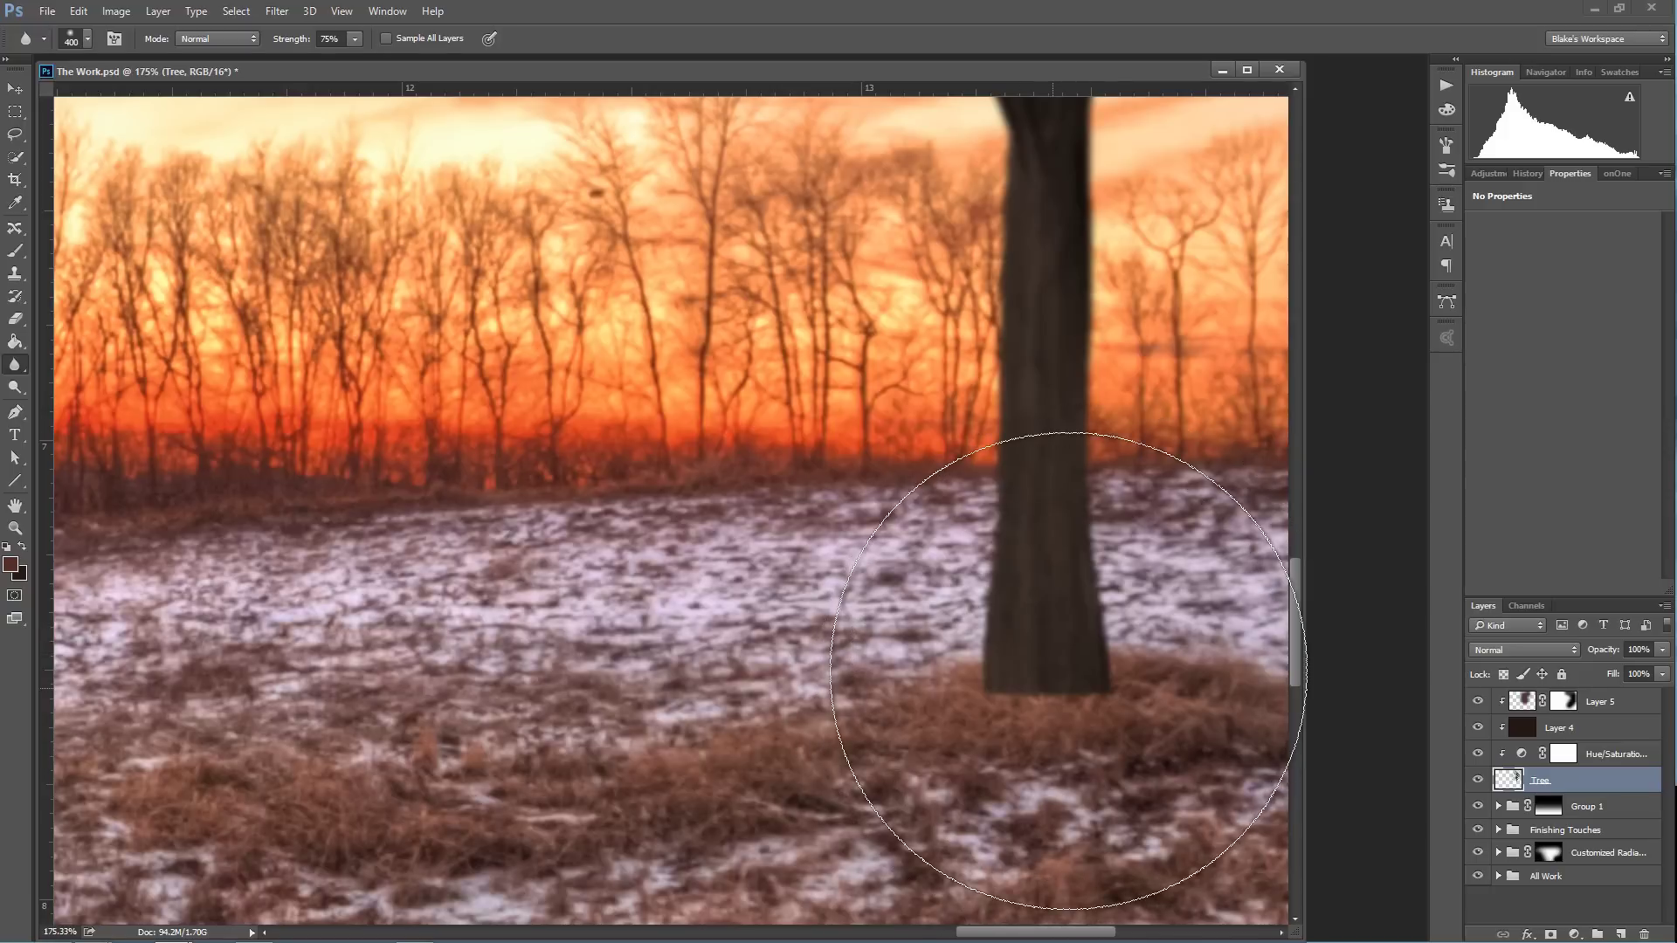
{"action": "key", "text": "v"}
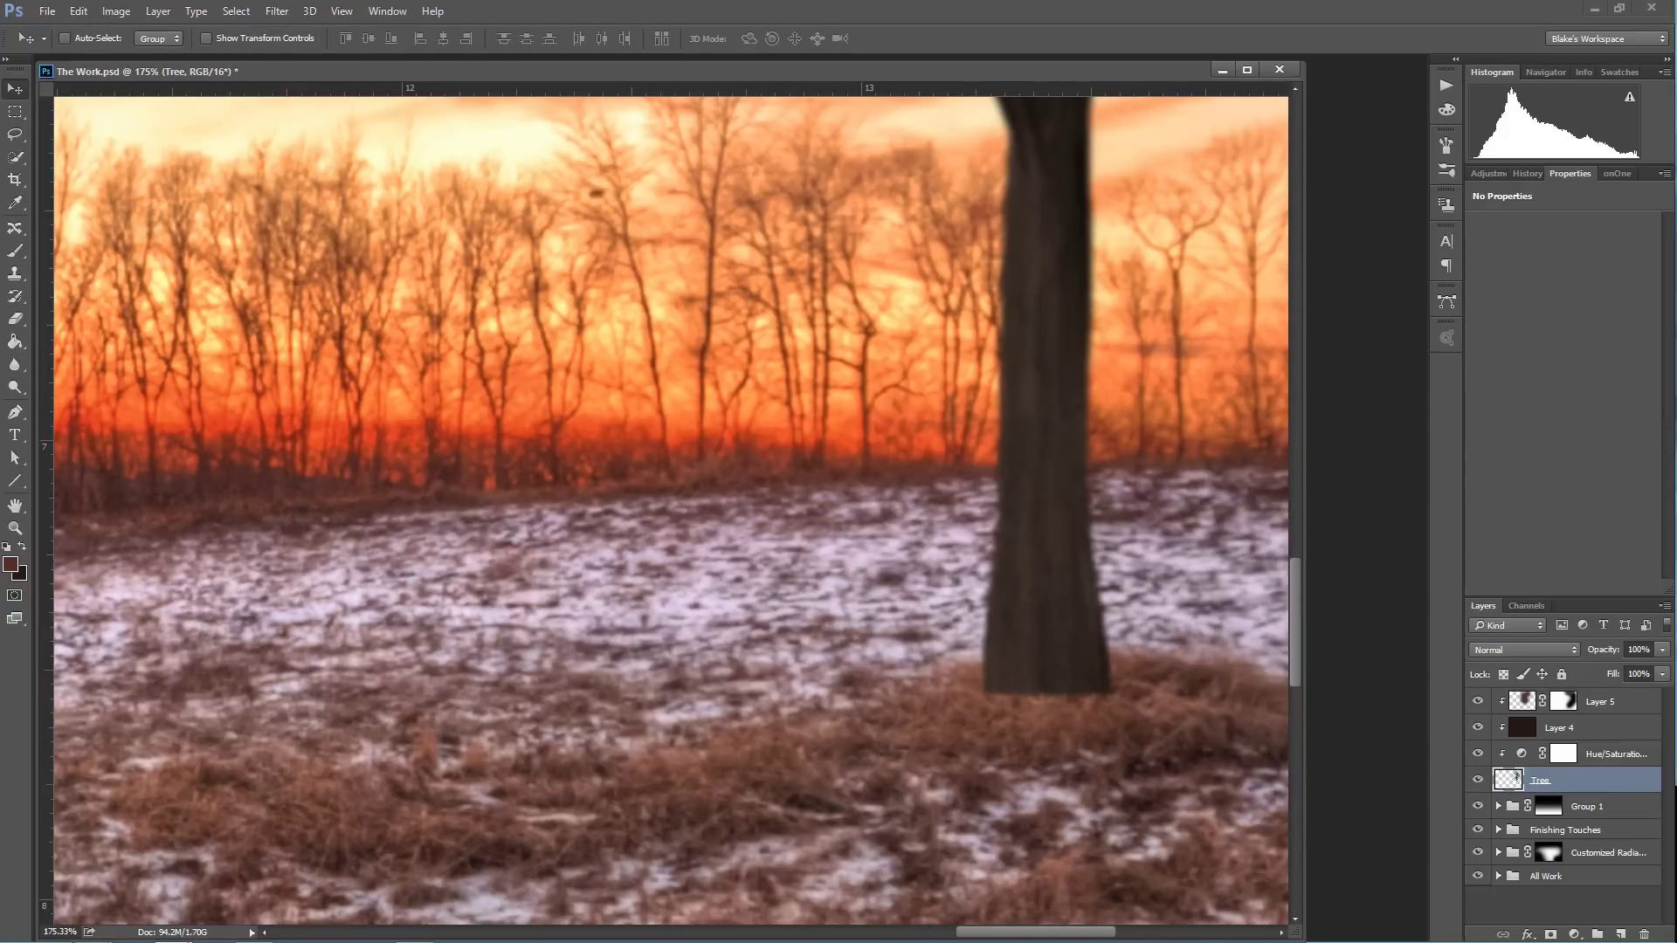
Lower the Tree layer's opacity, add a layer mask, and pick a brush shrunk to 15 px.
{"action": "left_click_drag", "start_coordinate": [1662, 650], "coordinate": [1613, 670]}
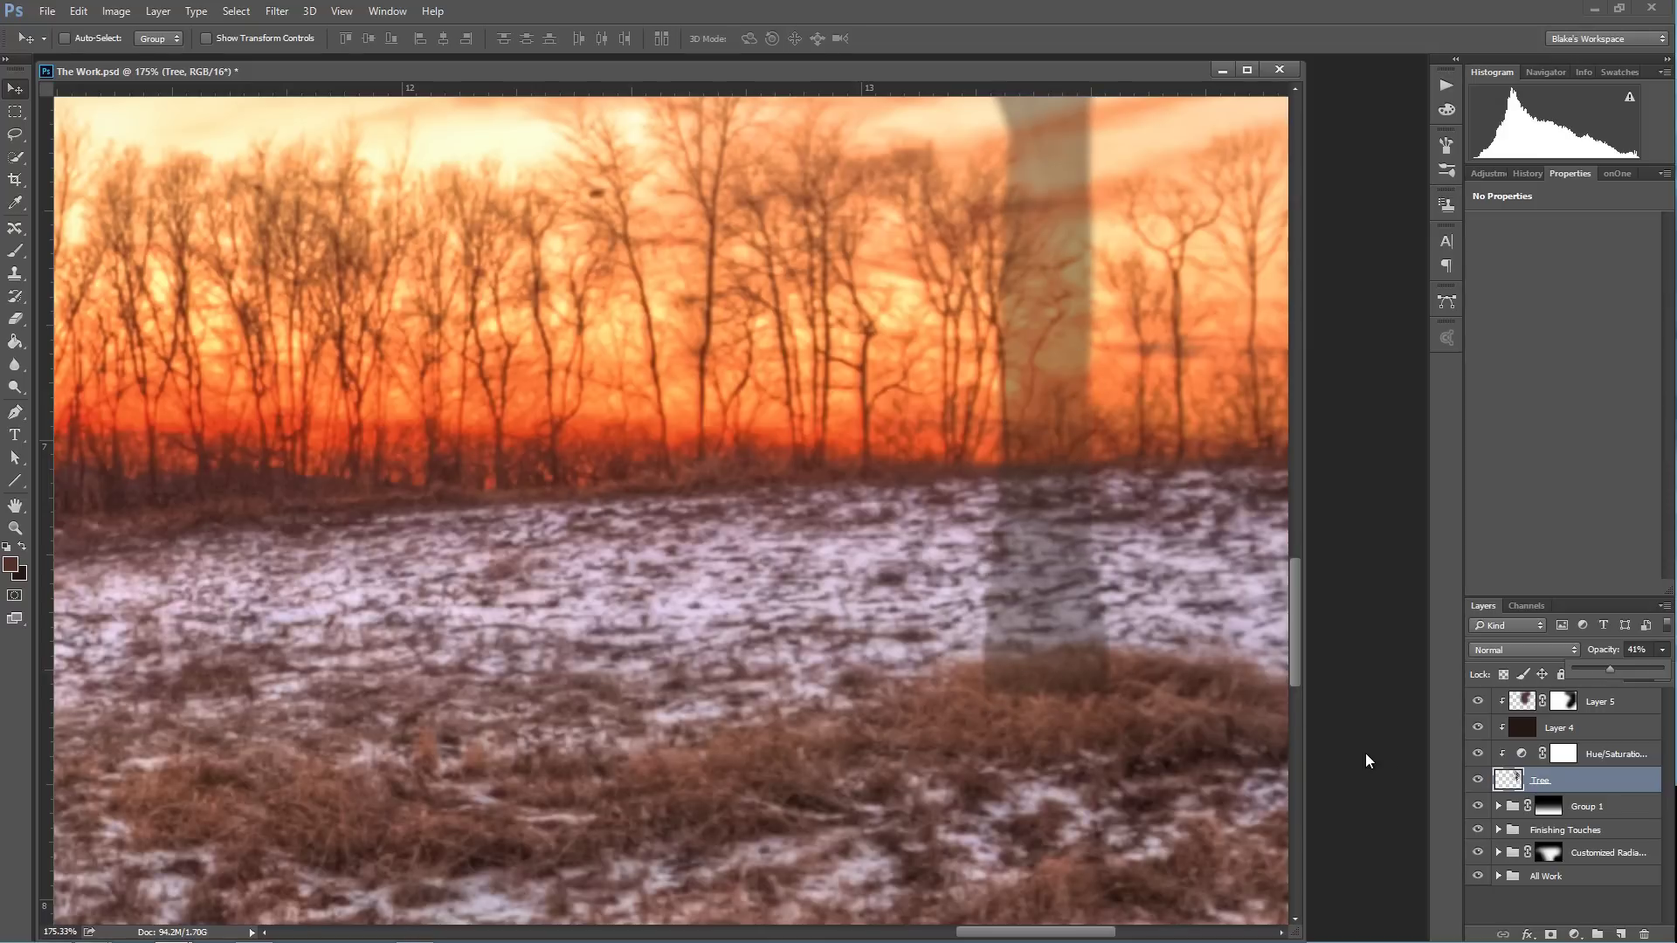
{"action": "left_click", "coordinate": [1573, 867]}
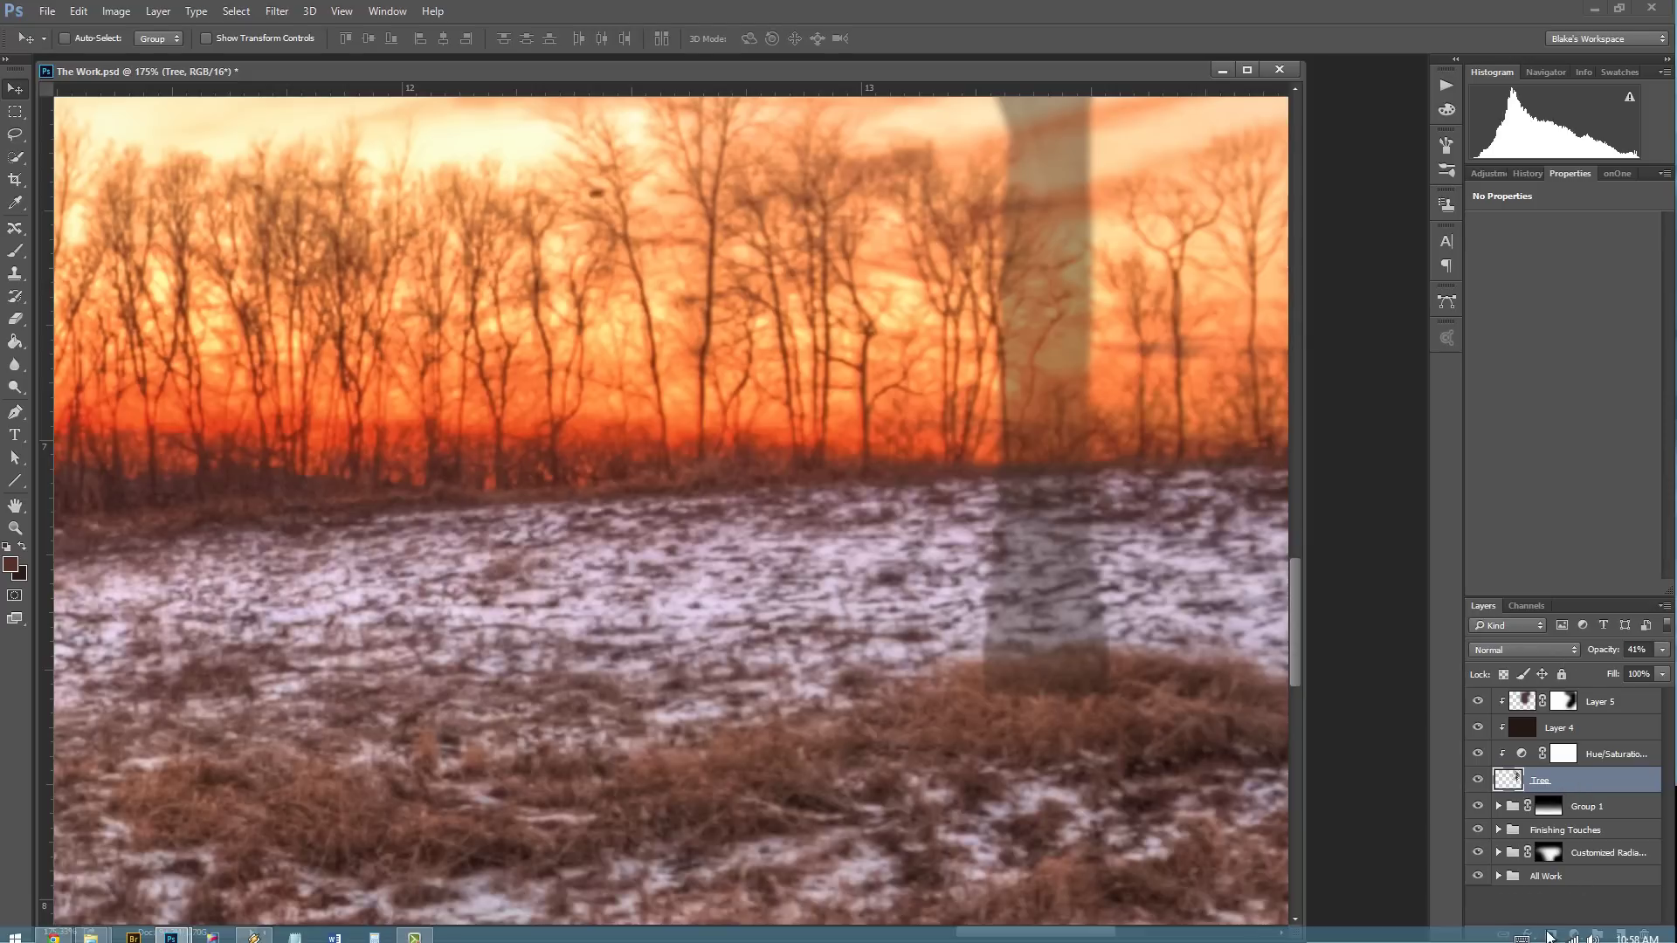
{"action": "left_click", "coordinate": [1551, 935]}
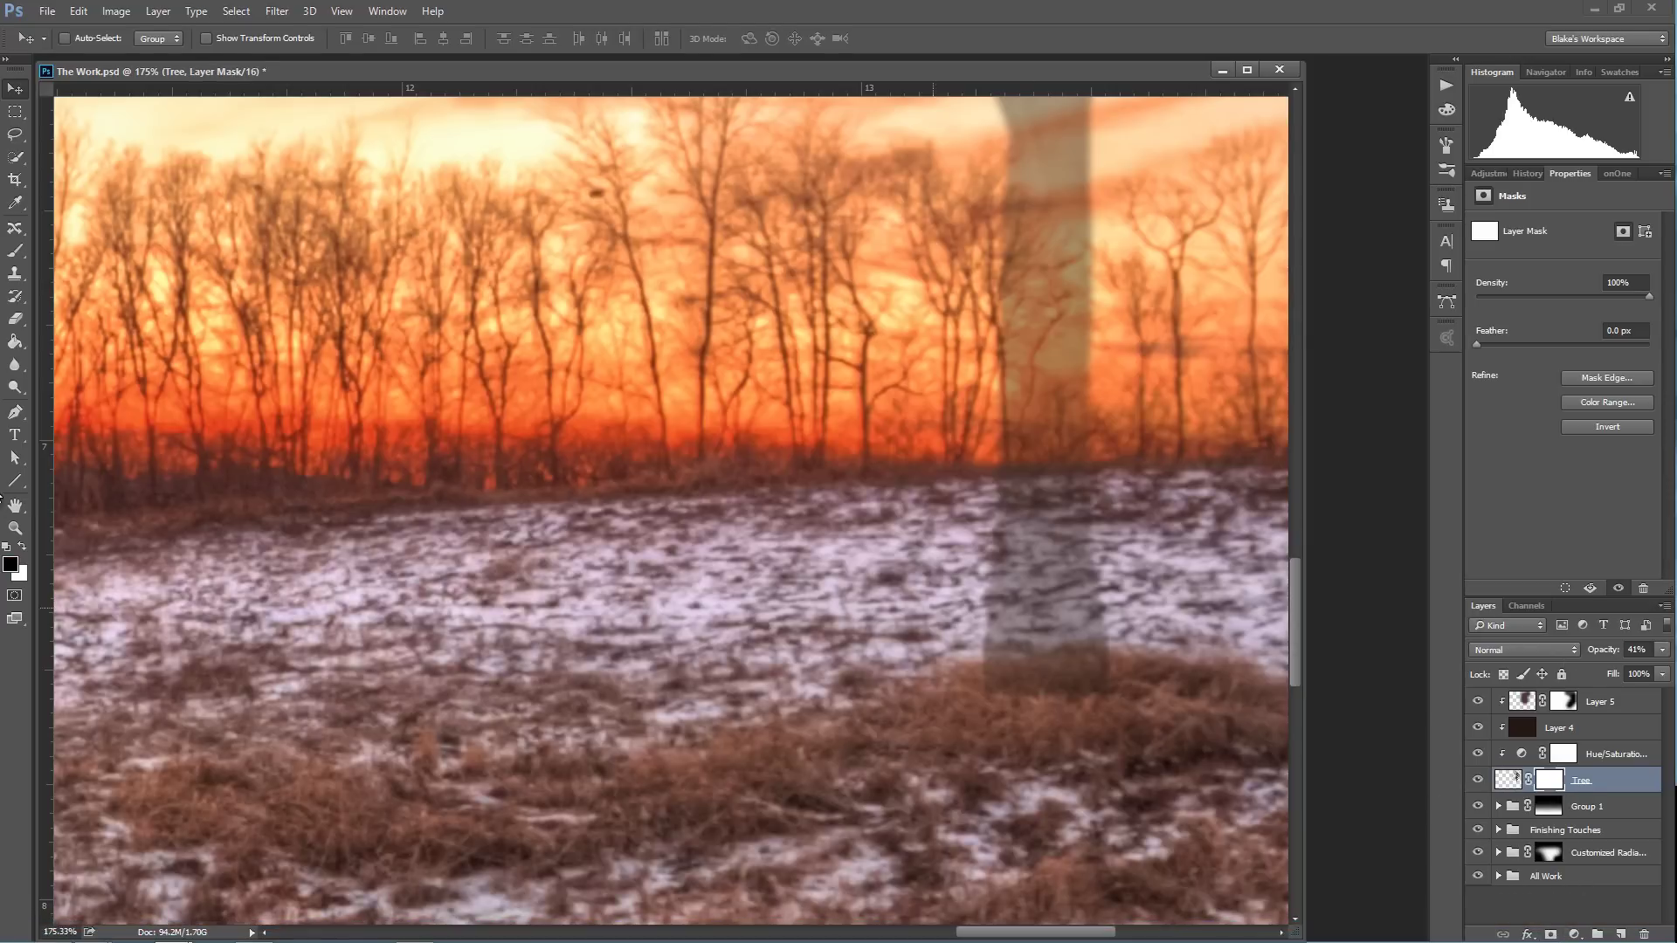
{"action": "left_click", "coordinate": [14, 252]}
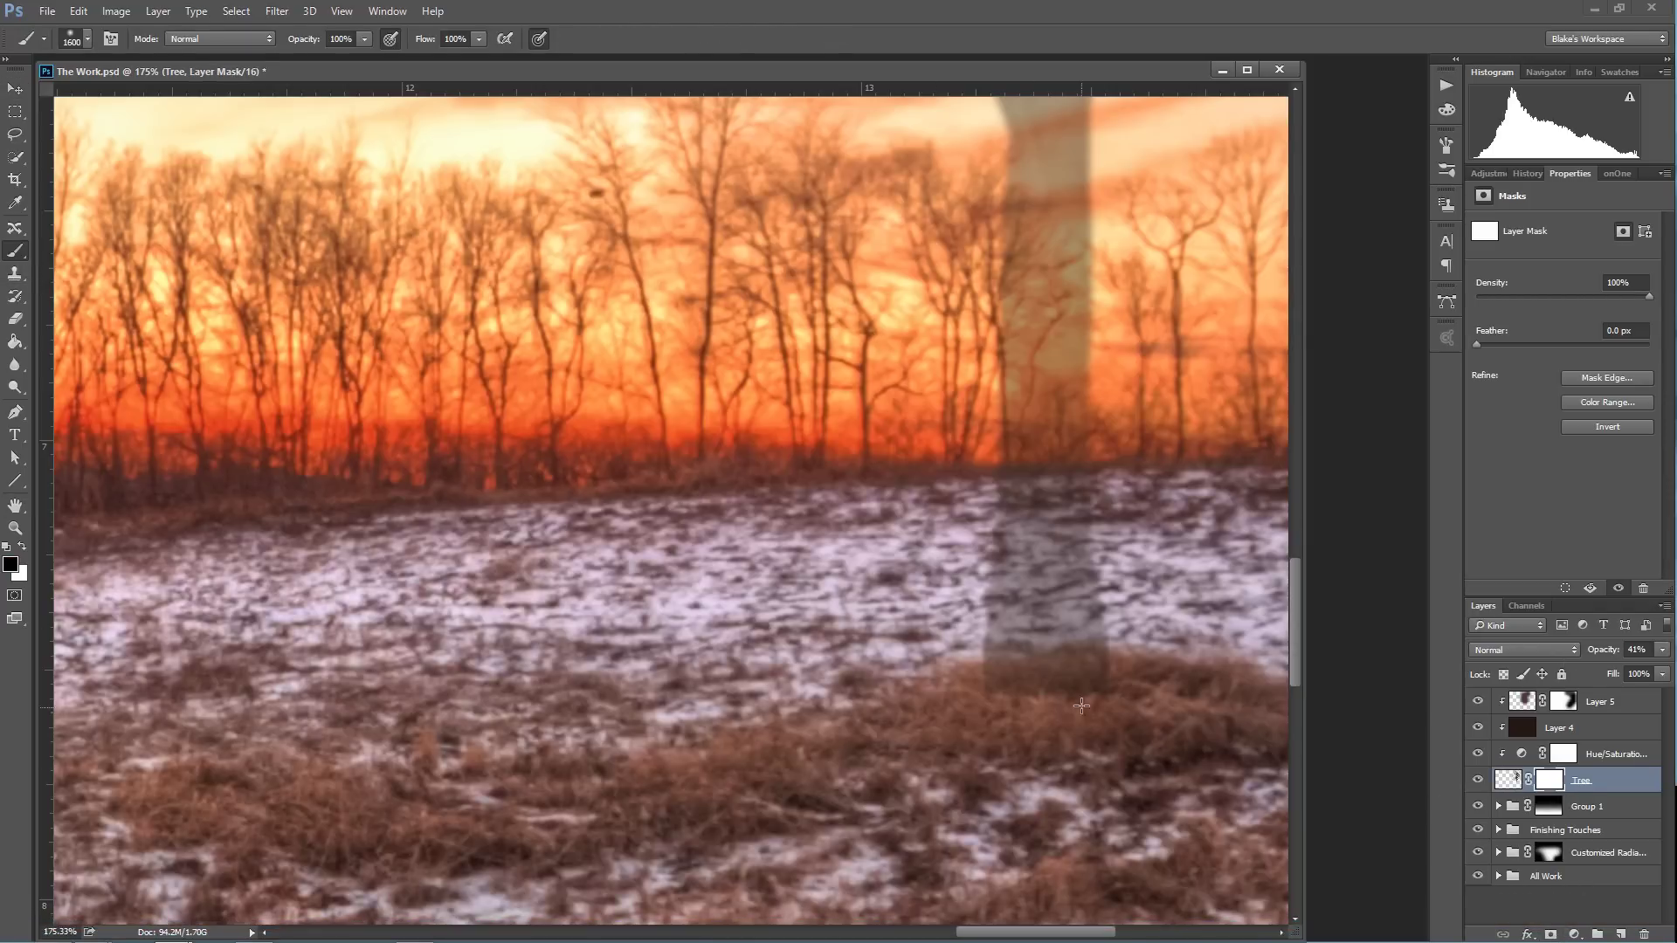
{"action": "key", "text": "bracketleft"}
{"action": "key", "text": "bracketleft"}
{"action": "key", "text": "bracketleft"}
{"action": "key", "text": "bracketleft"}
{"action": "key", "text": "bracketleft"}
{"action": "key", "text": "bracketleft"}
{"action": "key", "text": "bracketleft"}
{"action": "key", "text": "bracketleft"}
{"action": "key", "text": "bracketleft"}
{"action": "key", "text": "bracketleft"}
{"action": "key", "text": "bracketleft"}
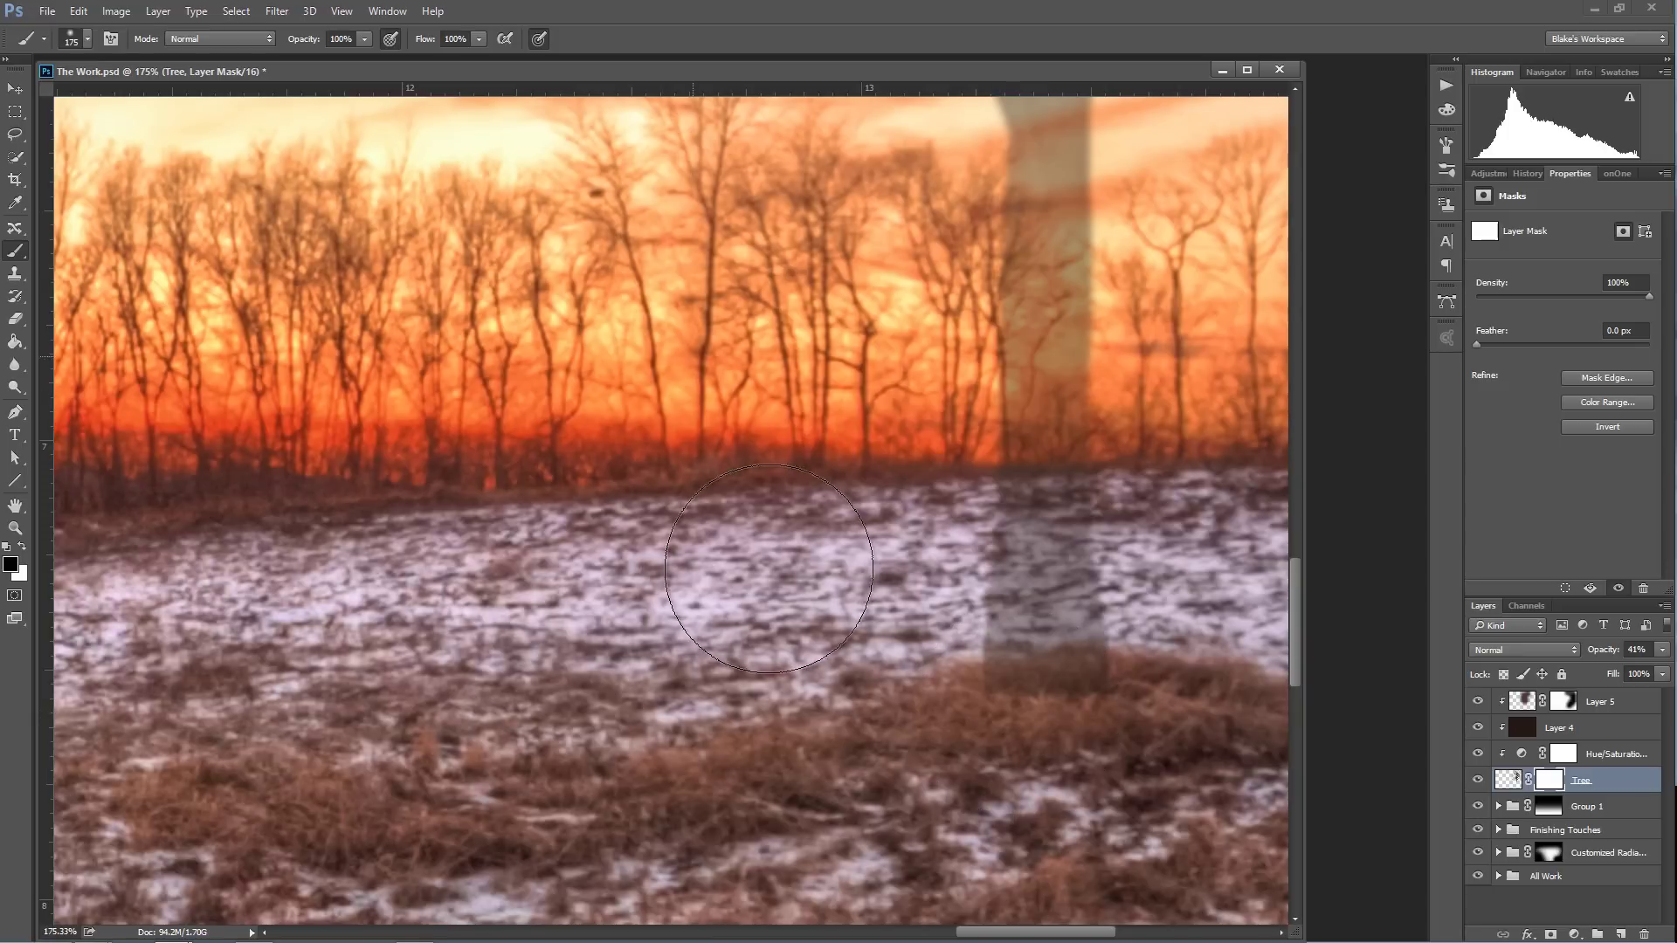
{"action": "key", "text": "bracketleft"}
{"action": "key", "text": "bracketleft"}
{"action": "key", "text": "bracketleft"}
{"action": "key", "text": "bracketleft"}
{"action": "key", "text": "bracketleft"}
{"action": "key", "text": "bracketleft"}
{"action": "key", "text": "bracketleft"}
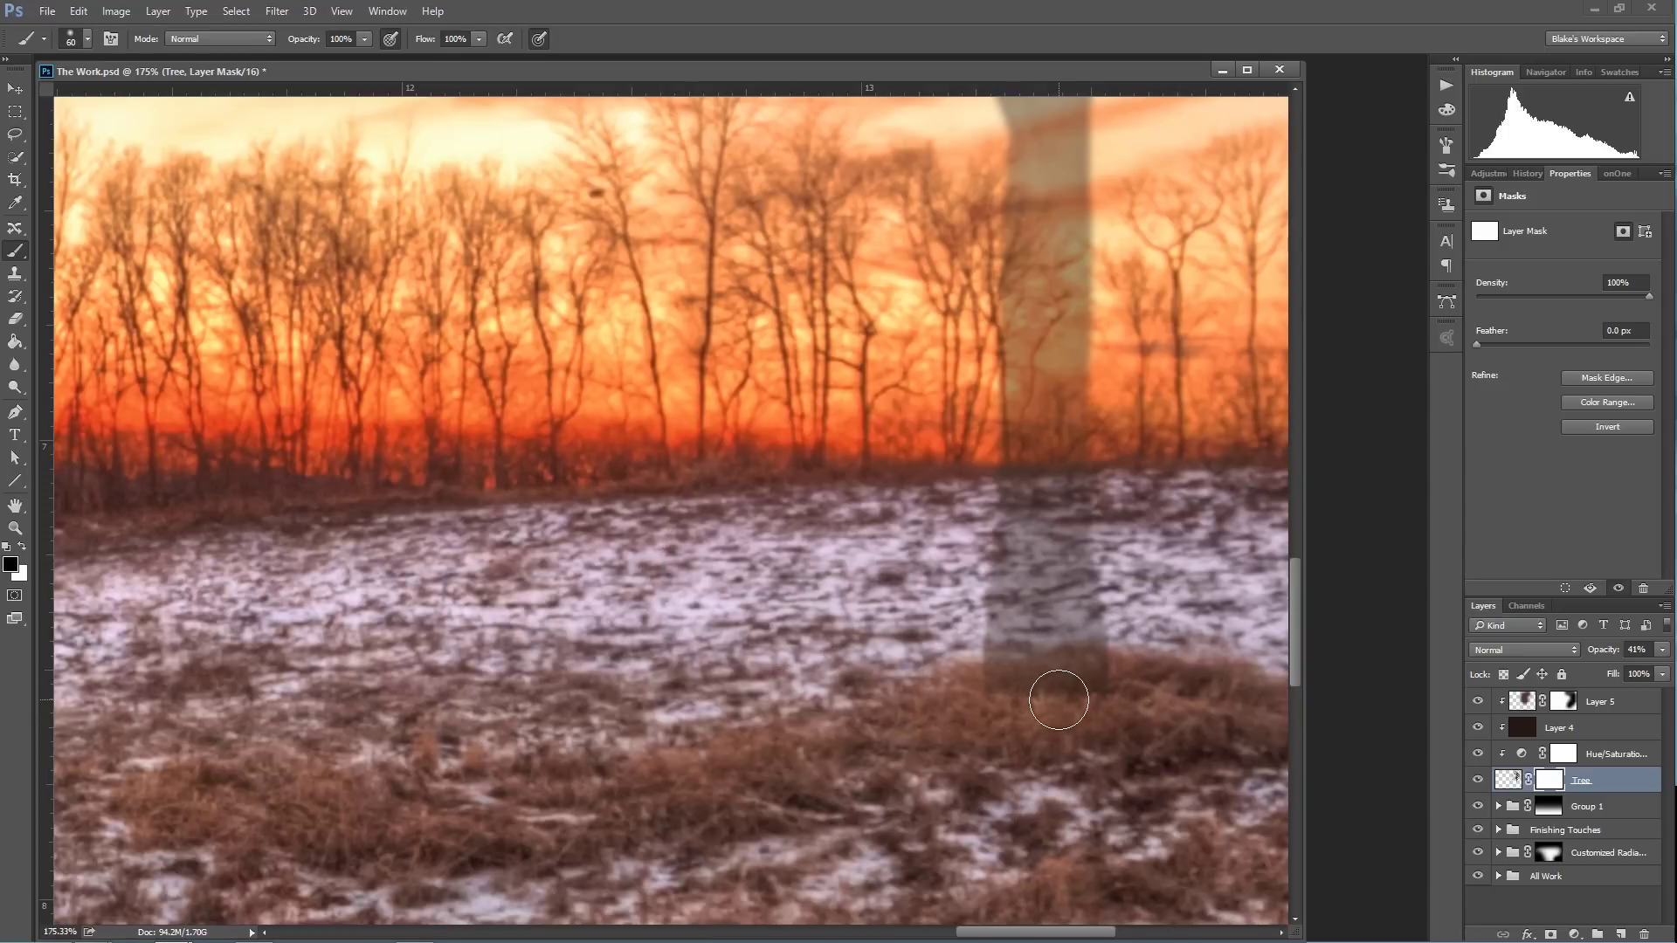
{"action": "key", "text": "bracketleft"}
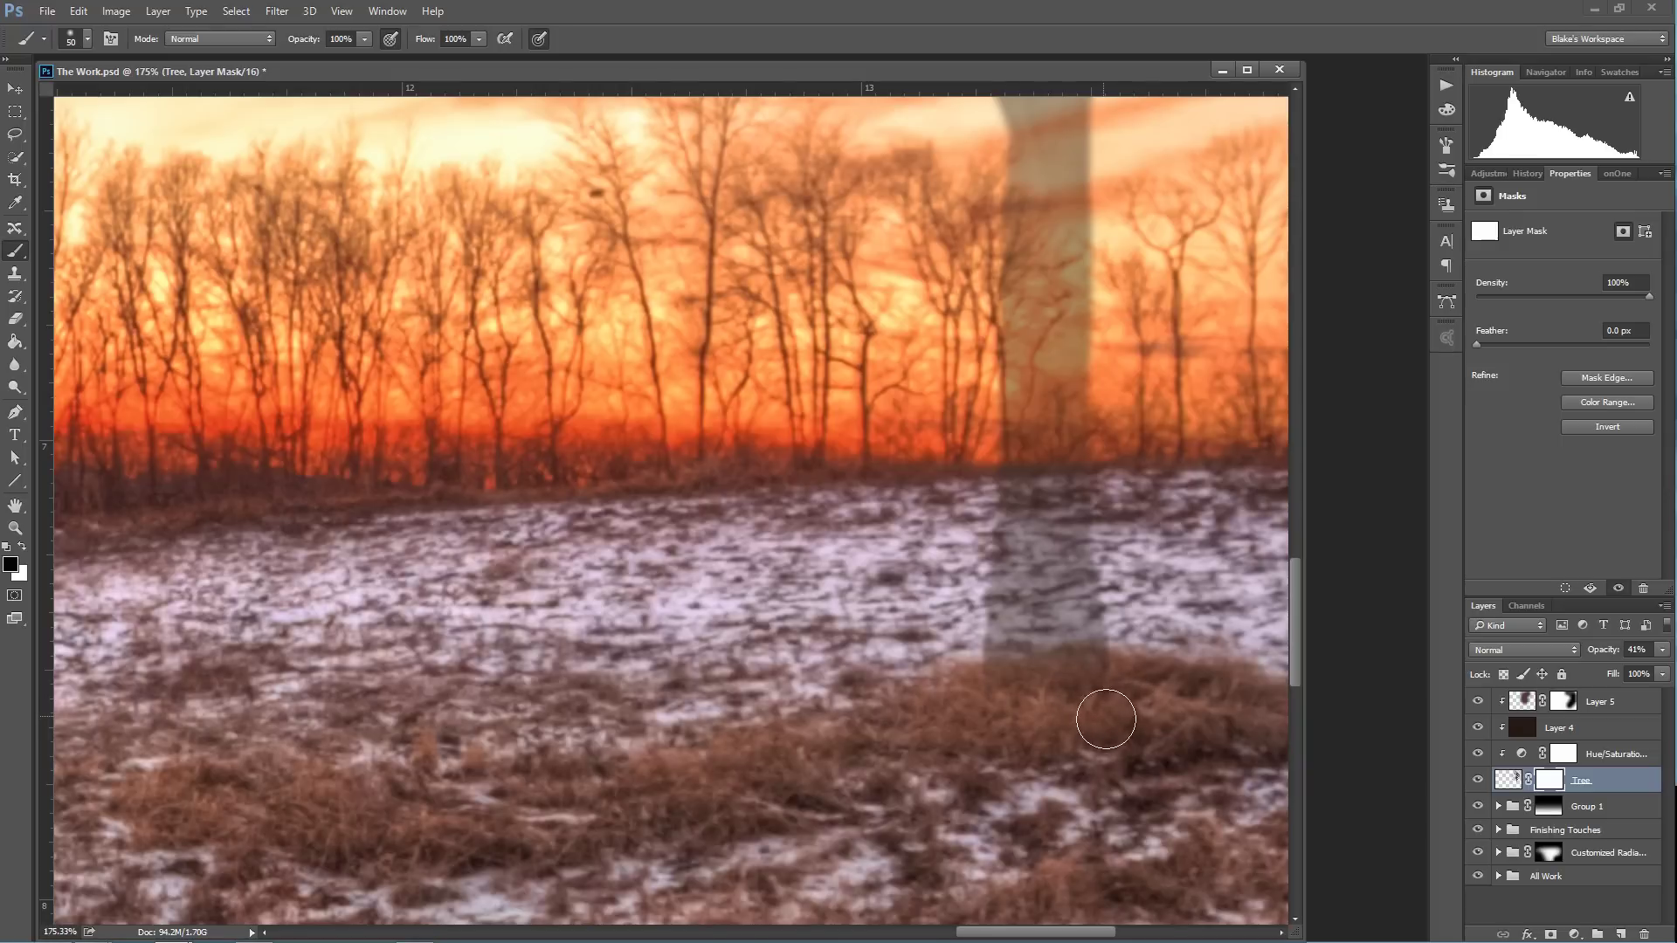
{"action": "key", "text": "bracketleft"}
{"action": "key", "text": "bracketleft"}
{"action": "key", "text": "bracketleft"}
{"action": "key", "text": "bracketleft"}
{"action": "key", "text": "bracketleft"}
{"action": "key", "text": "bracketleft"}
{"action": "key", "text": "bracketleft"}
Restore Tree to full opacity, compare the mask on and off, and feather it 3.6 px.
{"action": "left_click", "coordinate": [1662, 649]}
{"action": "left_click_drag", "start_coordinate": [1616, 668], "coordinate": [1667, 669]}
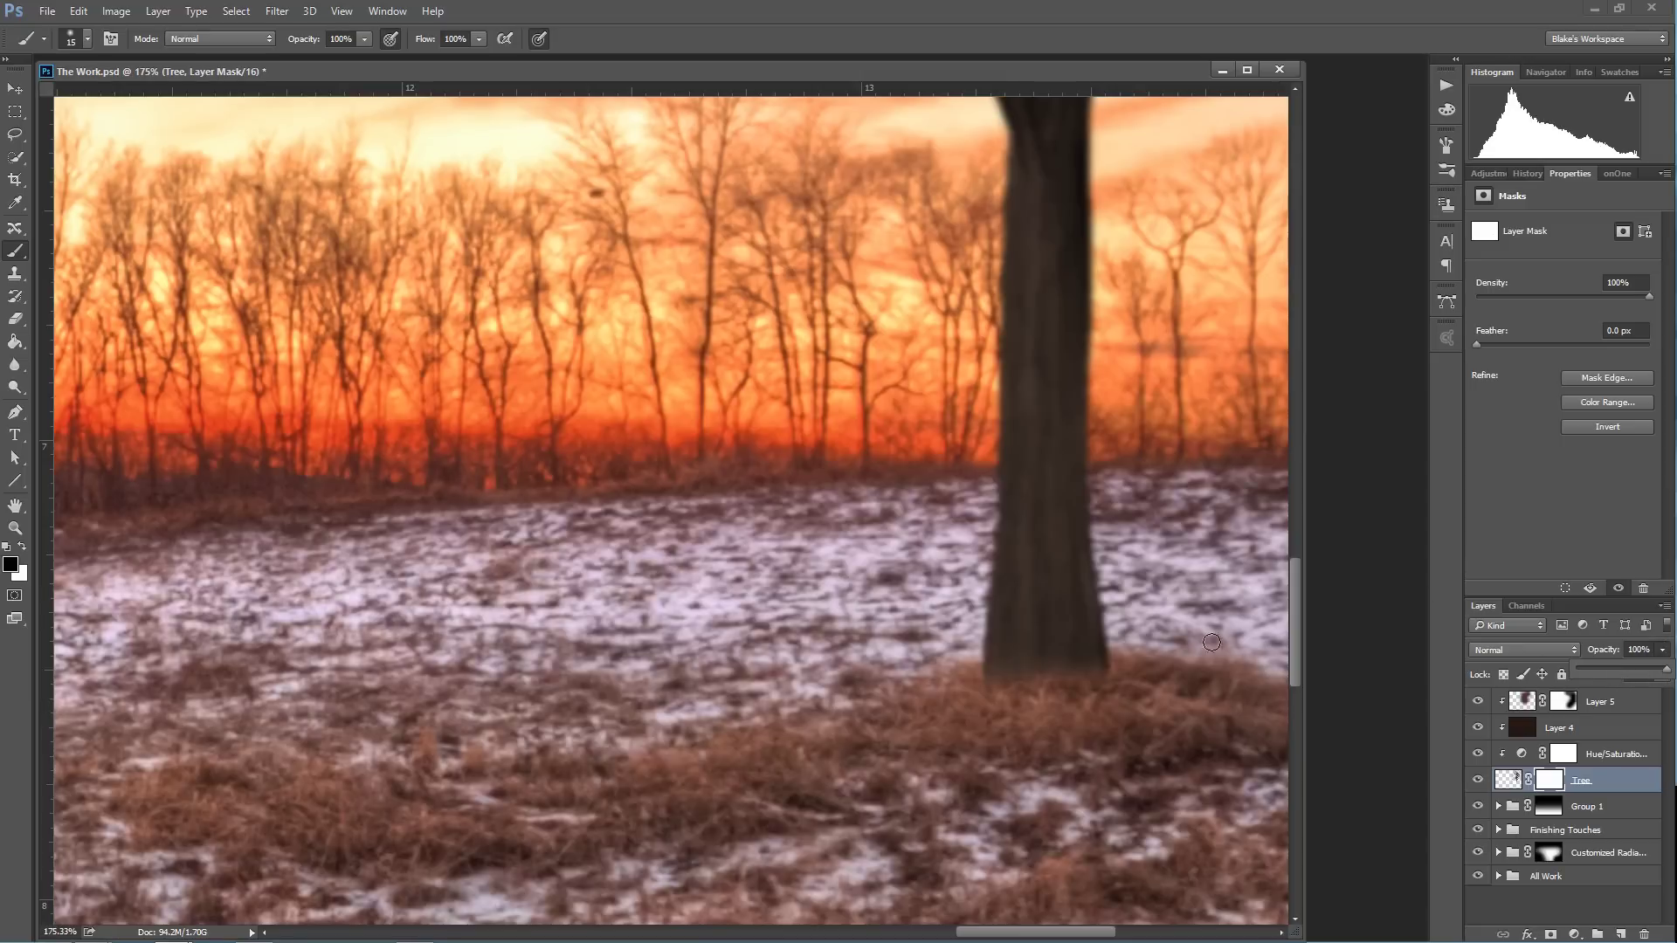
{"action": "left_click", "coordinate": [1484, 778]}
{"action": "left_click", "coordinate": [1484, 778]}
{"action": "left_click", "coordinate": [1484, 778]}
{"action": "left_click", "coordinate": [1547, 782], "text": "shift"}
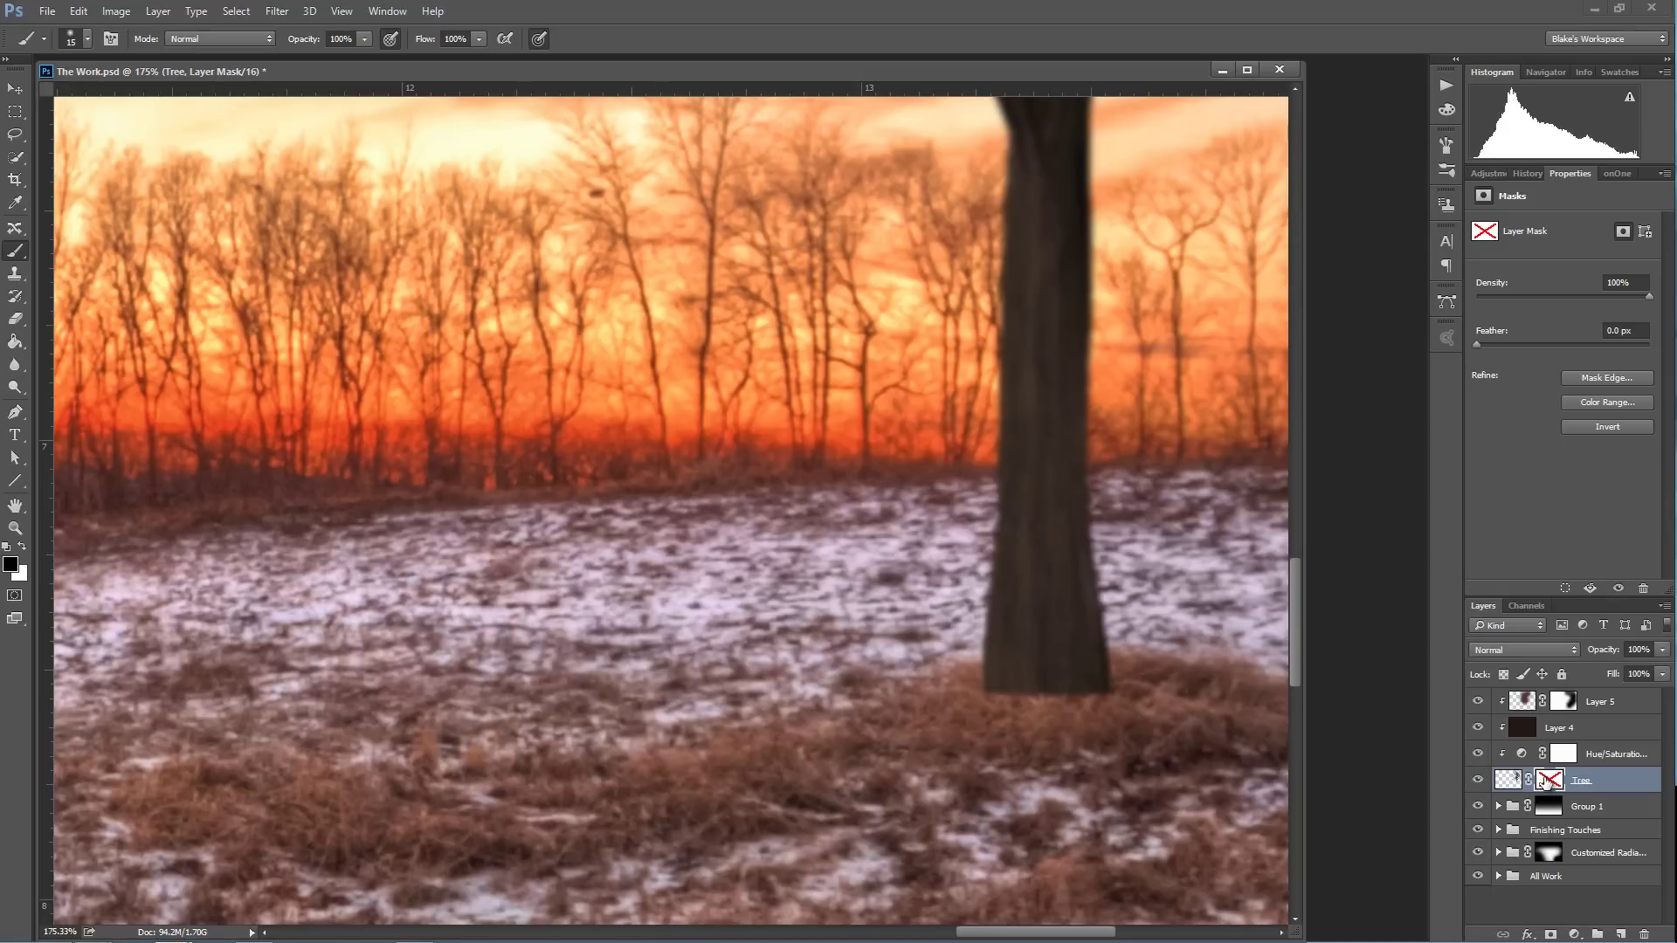
{"action": "left_click", "coordinate": [1547, 783], "text": "shift"}
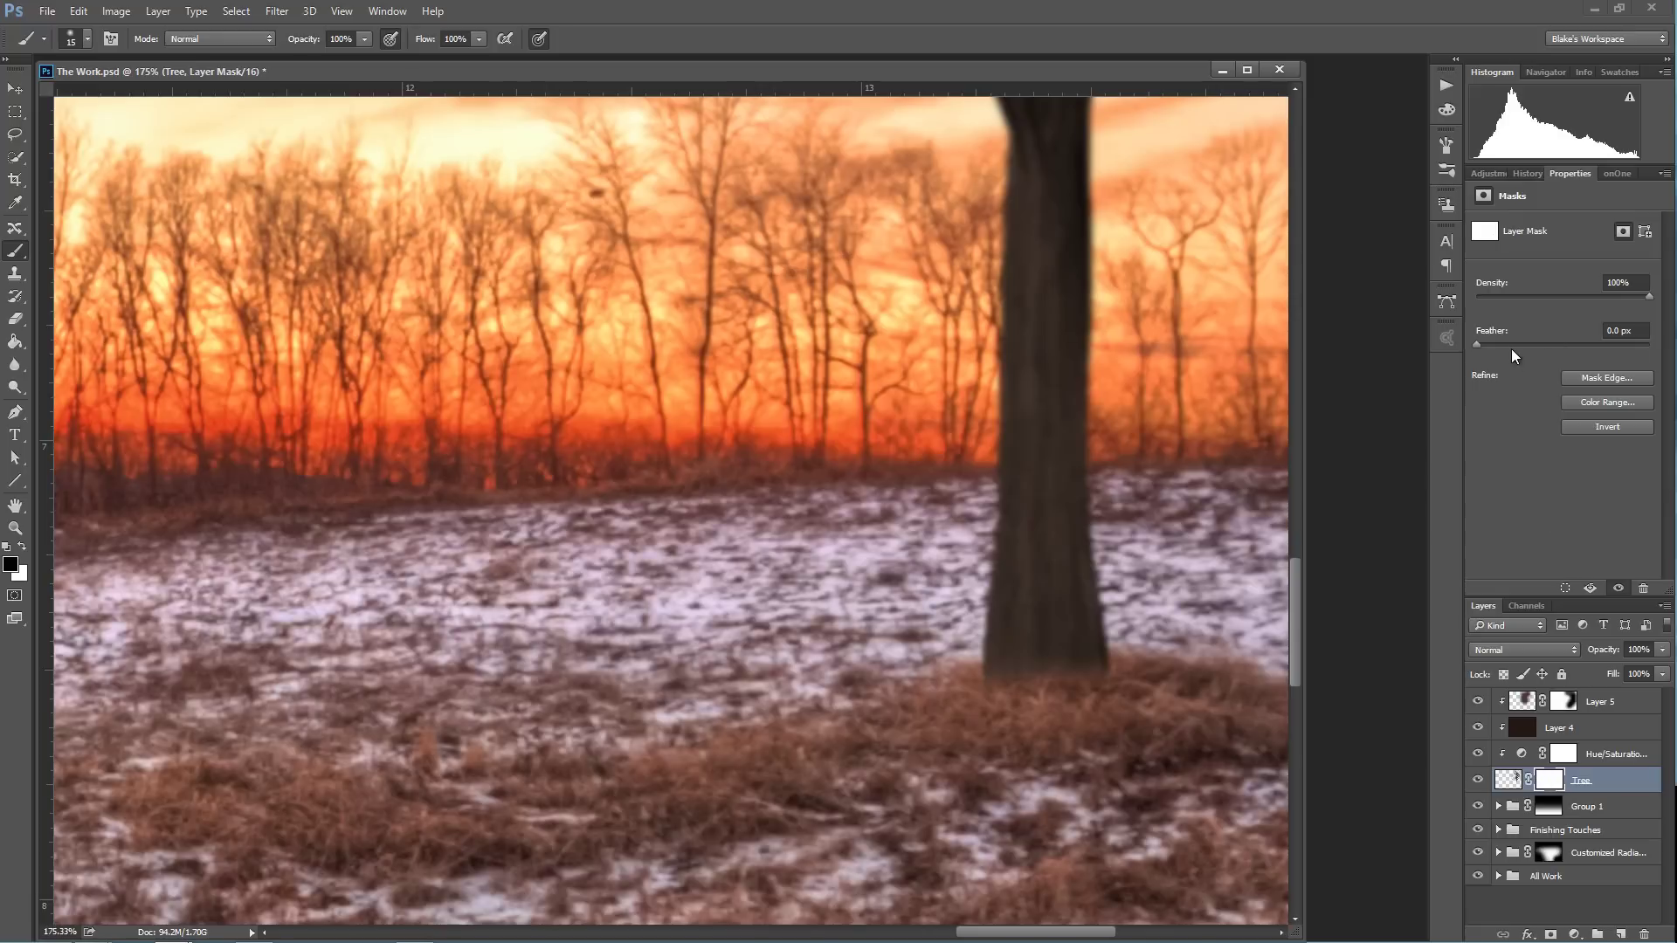
{"action": "left_click_drag", "start_coordinate": [1480, 344], "coordinate": [1511, 342]}
Fit the whole composite image on screen using the canvas zoom menu.
{"action": "right_click", "coordinate": [1072, 626]}
{"action": "left_click", "coordinate": [1127, 634]}
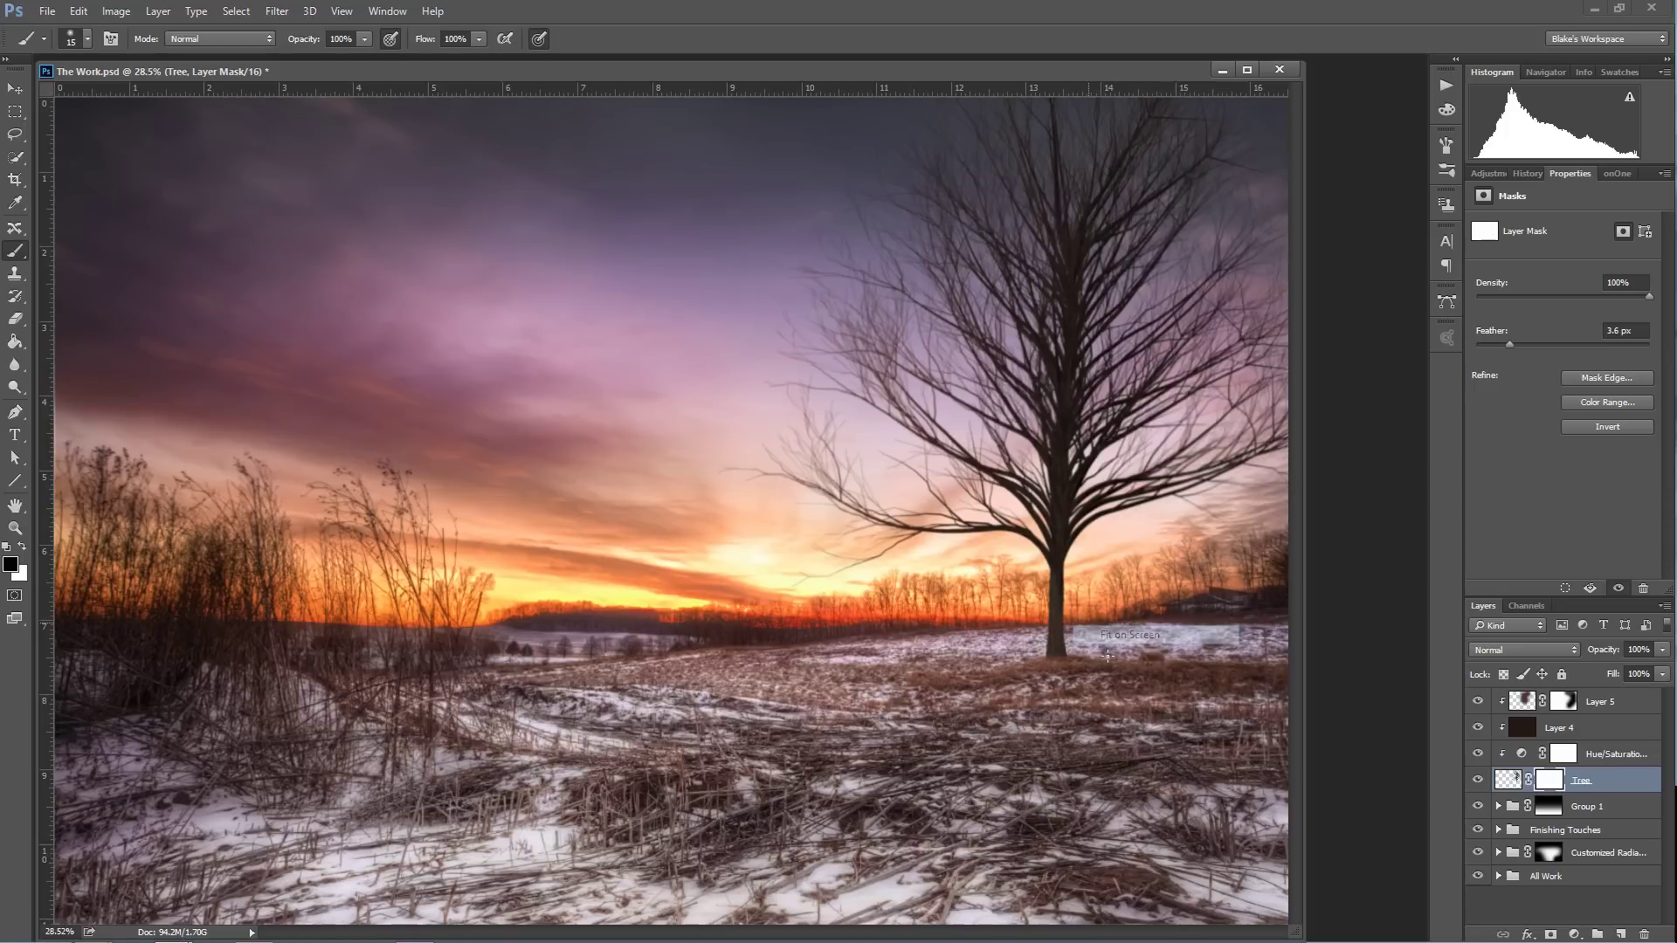